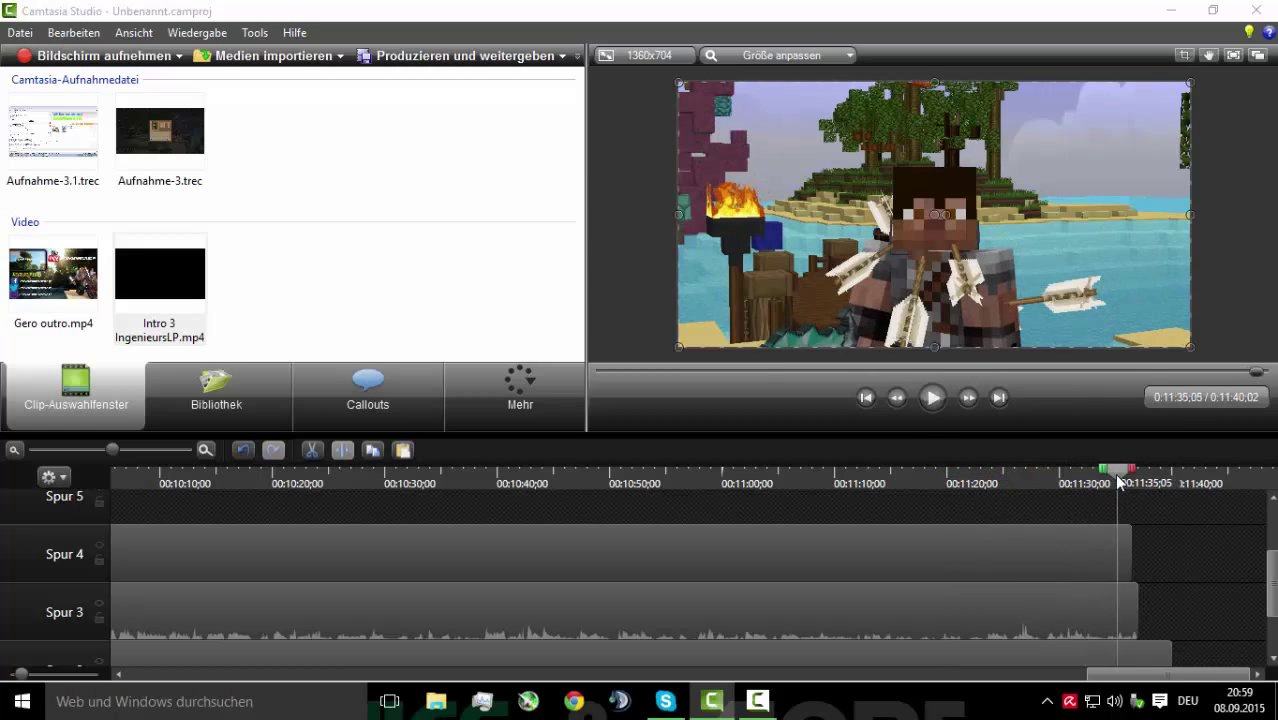
# Play the end of the recording and cut off the Spur 2 clip after 0:11:37,02
pyautogui.click(931, 398)
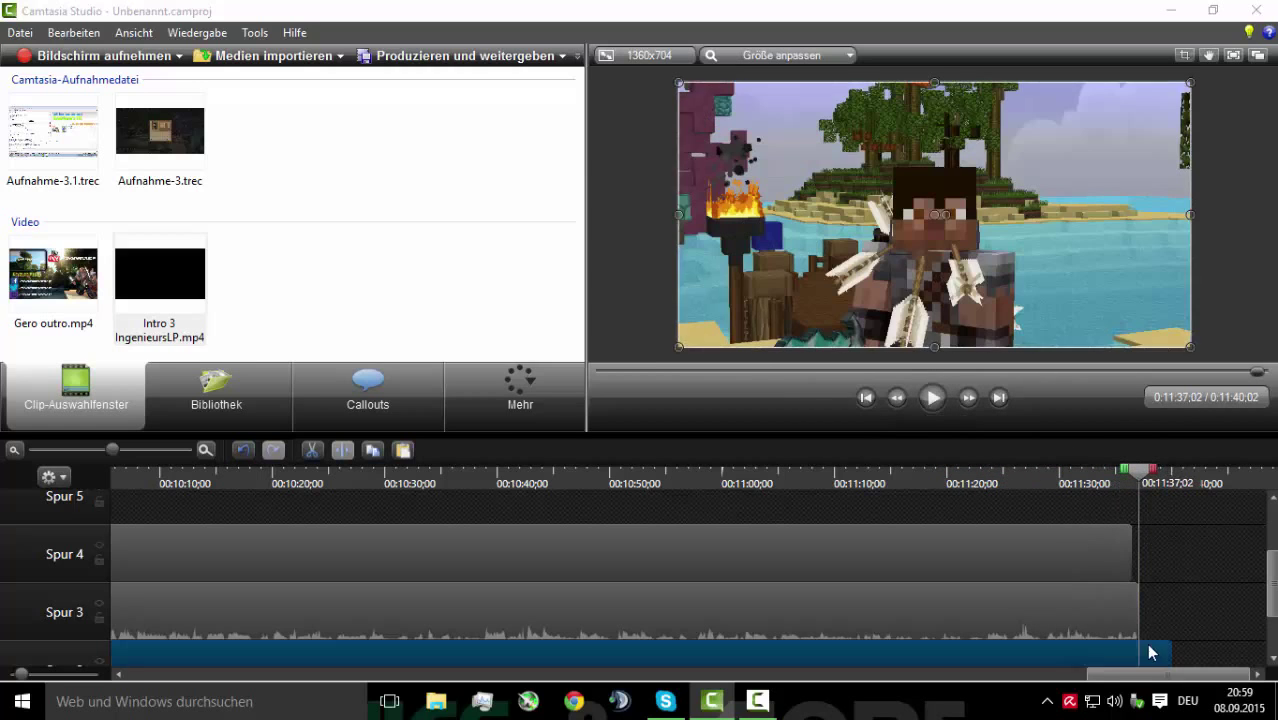
pyautogui.click(1154, 656)
pyautogui.click(311, 451)
pyautogui.click(1040, 655)
# Add the Kreisförmiges Freilegen transition to the end of the Spur 2 clip and play it back
pyautogui.click(520, 396)
pyautogui.click(486, 467)
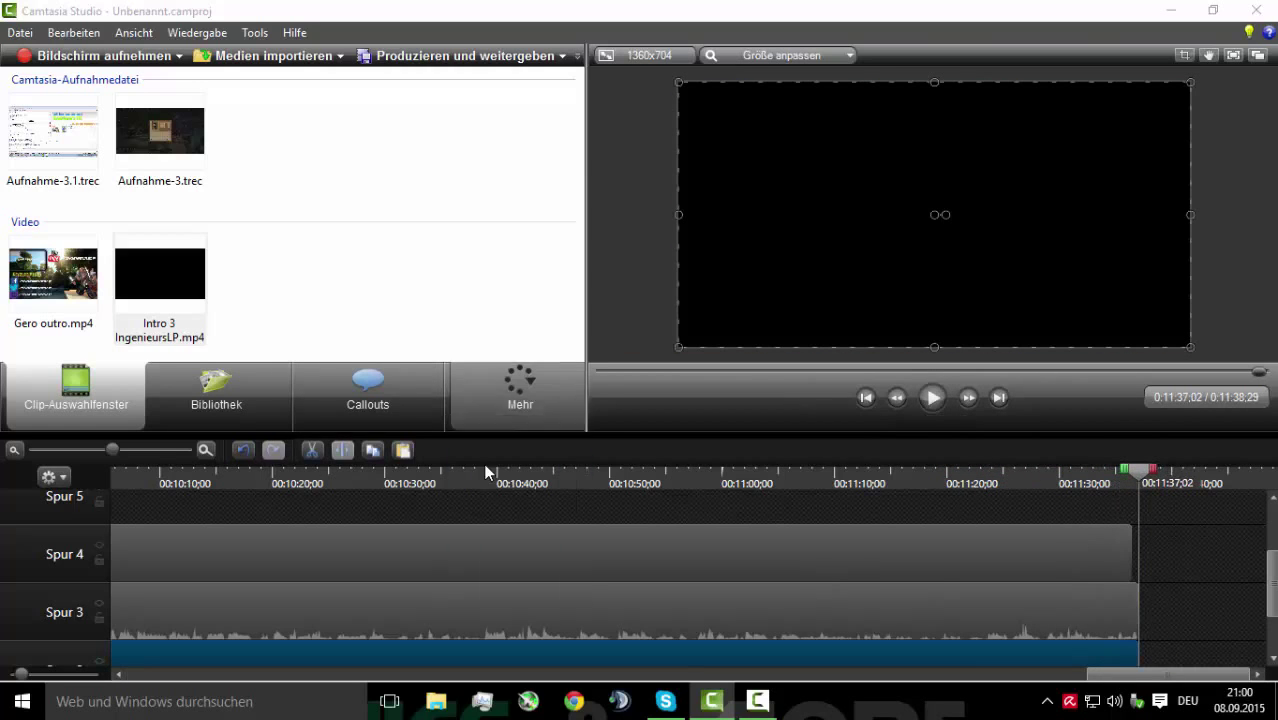
pyautogui.scroll(-1, 1136, 658)
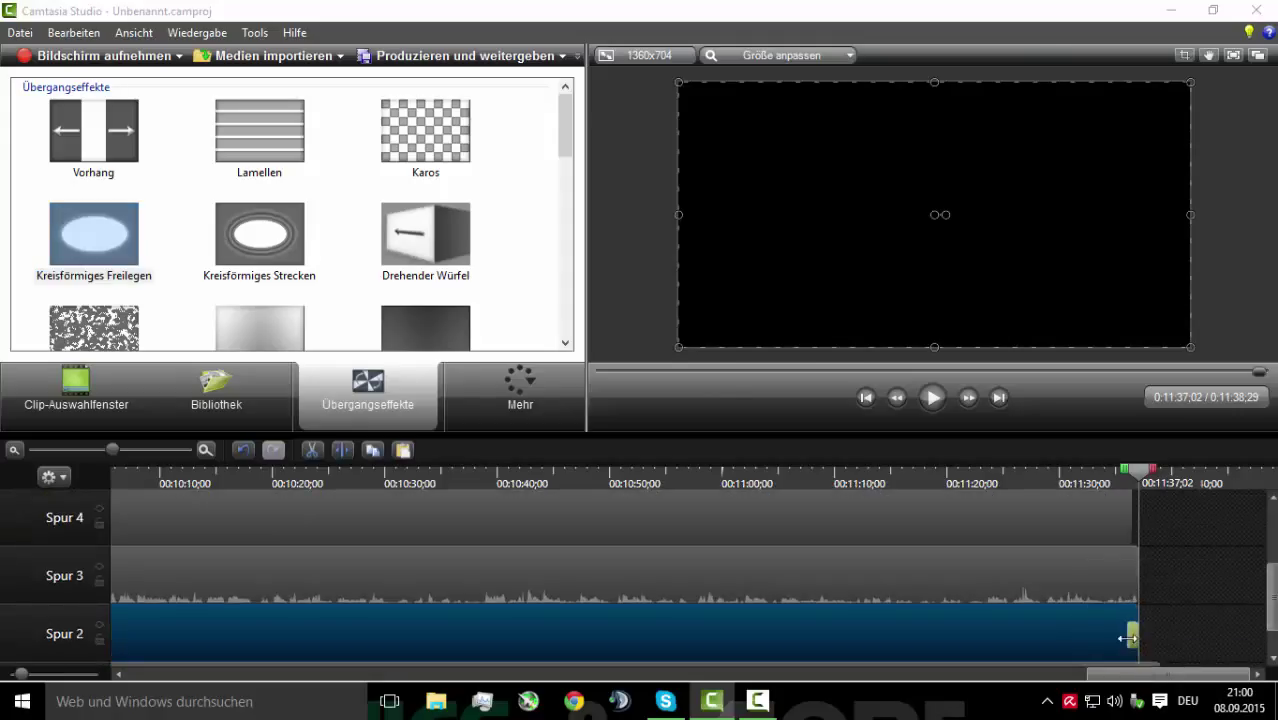
pyautogui.moveTo(1138, 472); pyautogui.dragTo(1113, 472)
pyautogui.click(932, 398)
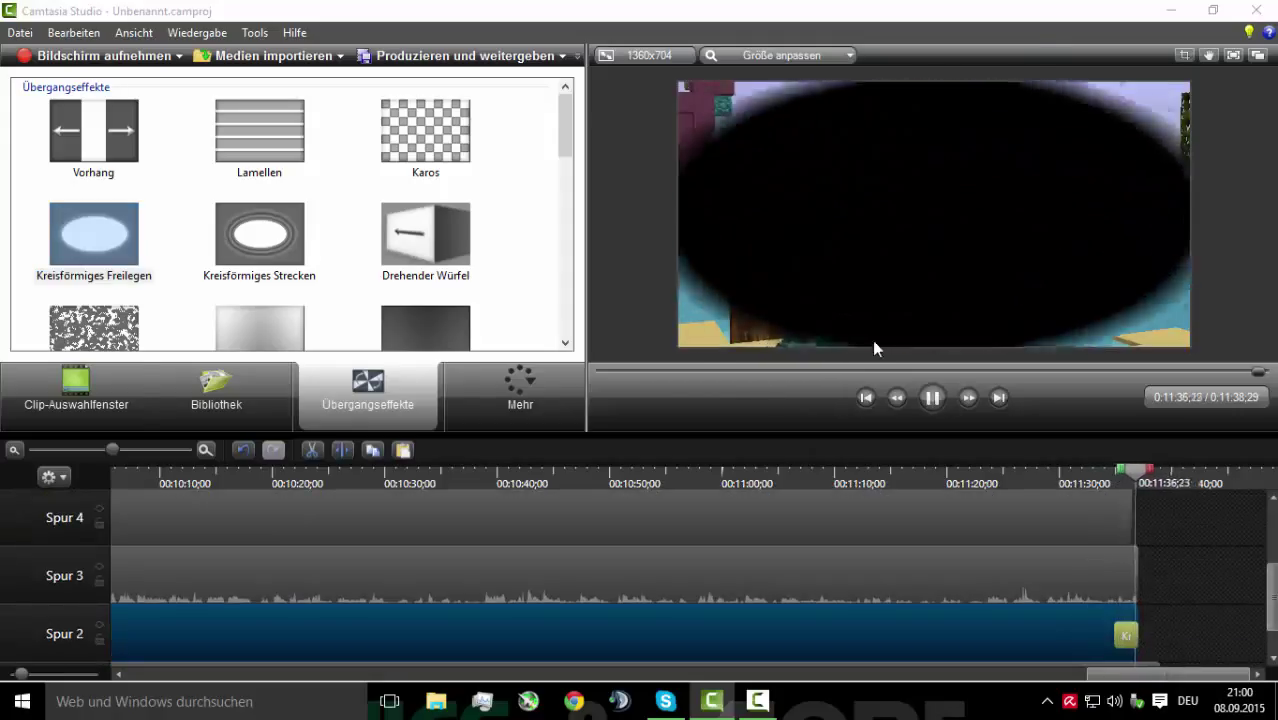
# Place Gero outro.mp4 on Spur 2 directly after the transition and widen it to fill the whole canvas
pyautogui.click(76, 390)
pyautogui.moveTo(1182, 714); pyautogui.dragTo(1168, 636)
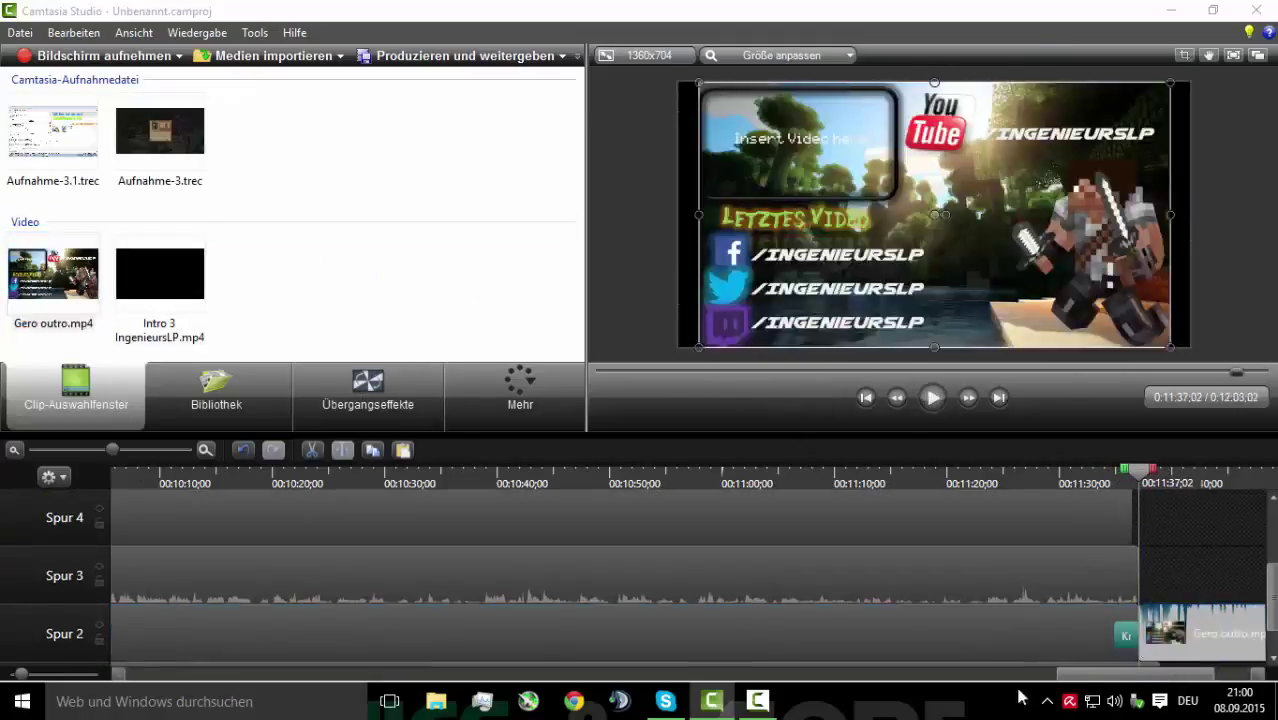
pyautogui.moveTo(701, 219); pyautogui.dragTo(679, 212)
pyautogui.click(936, 400)
# Lower the start of the Gero outro.mp4 audio, add audio points that raise it gradually, and play it back
pyautogui.rightClick(905, 631)
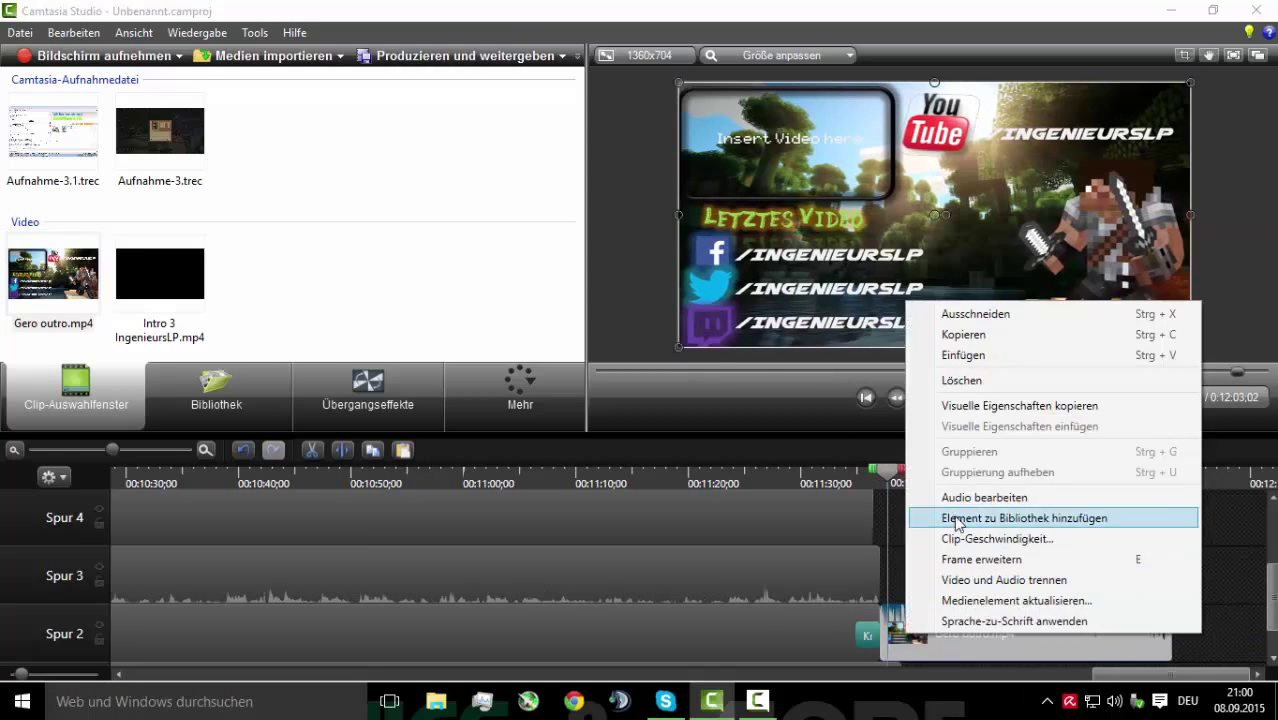
pyautogui.click(964, 497)
pyautogui.moveTo(935, 623); pyautogui.dragTo(934, 657)
pyautogui.rightClick(967, 624)
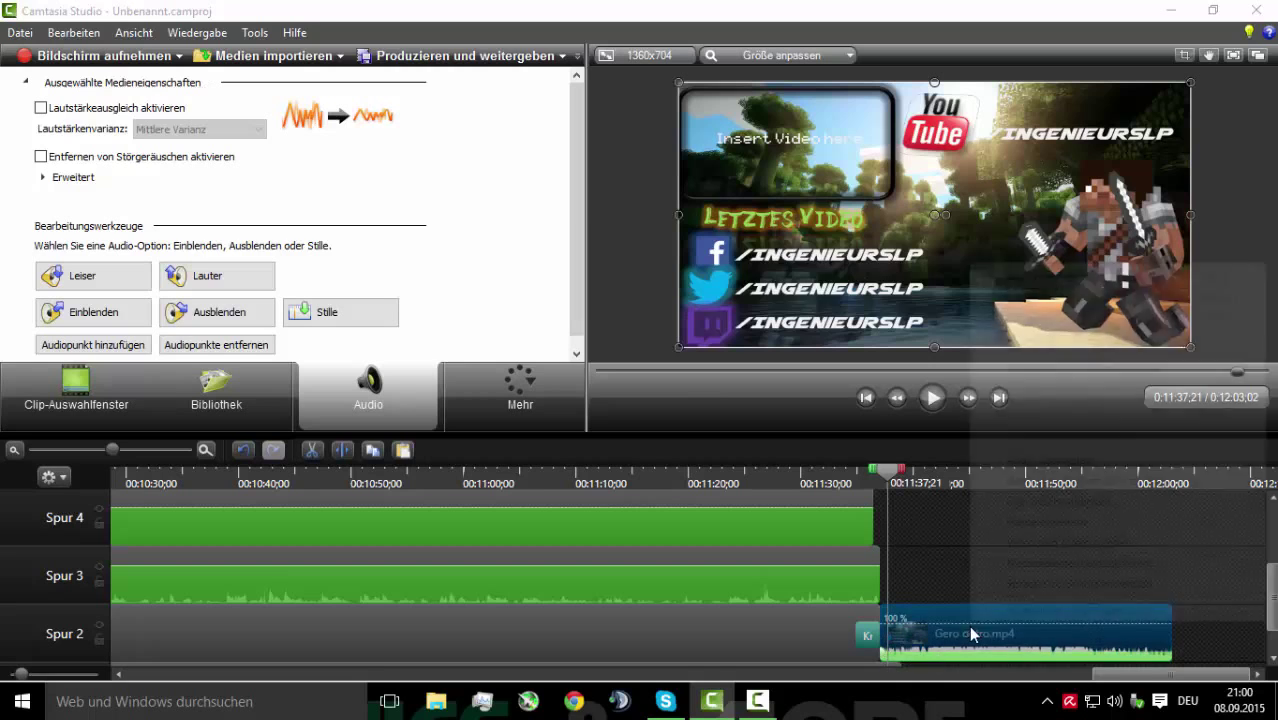
pyautogui.rightClick(956, 641)
pyautogui.click(990, 634)
pyautogui.moveTo(1092, 653); pyautogui.dragTo(1211, 635)
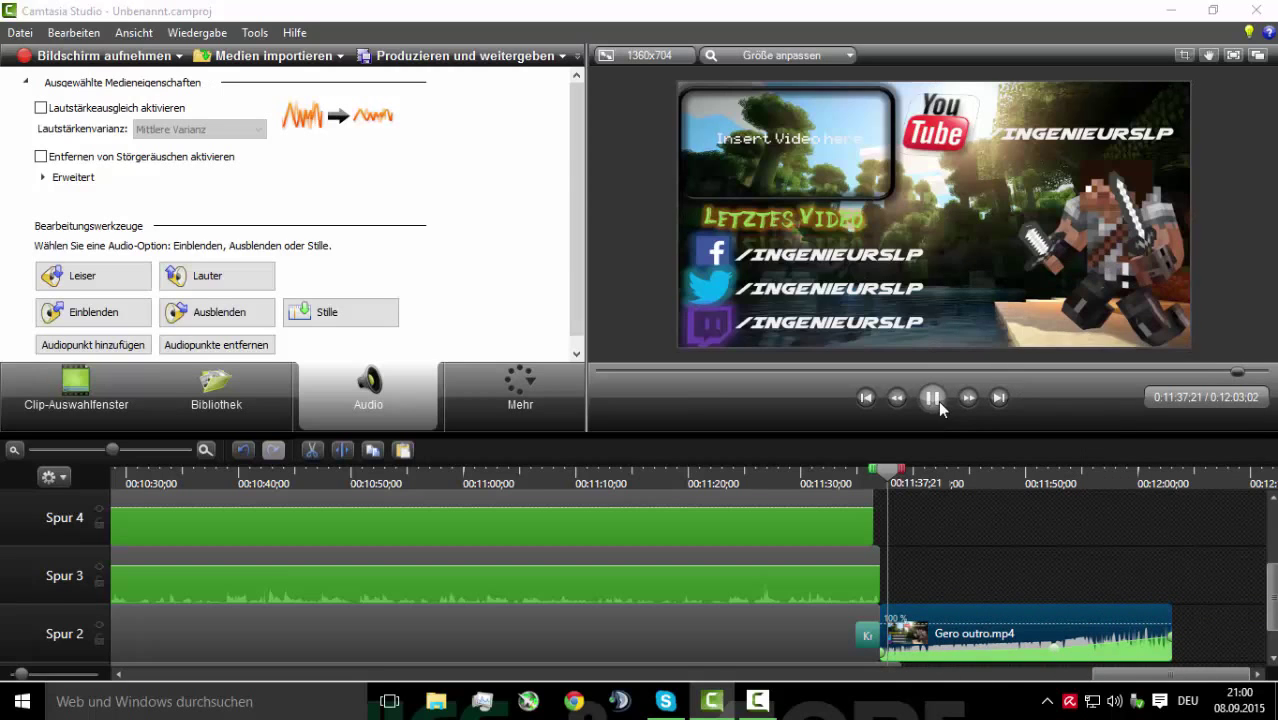
pyautogui.click(932, 478)
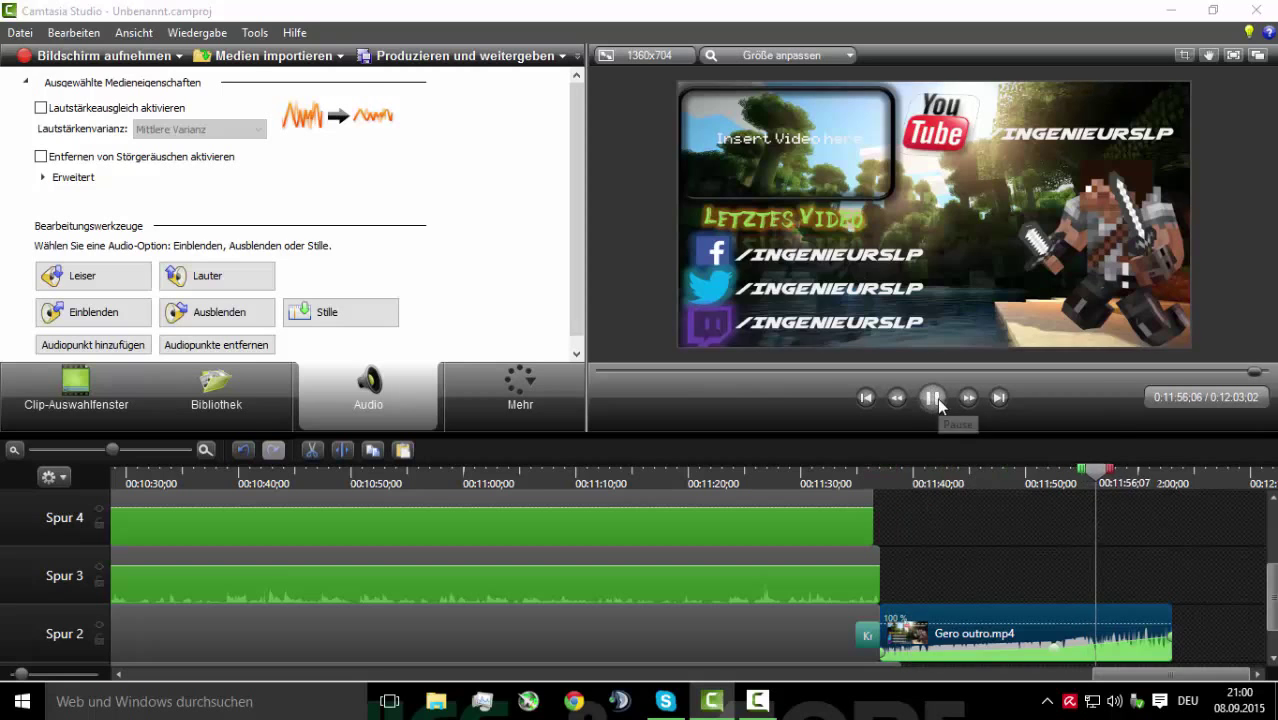
pyautogui.click(938, 400)
# Import the video Minecraft MiniSpiele 030 from its folder under 2015 > Minecraft MiniSpiele on drive D
pyautogui.click(265, 55)
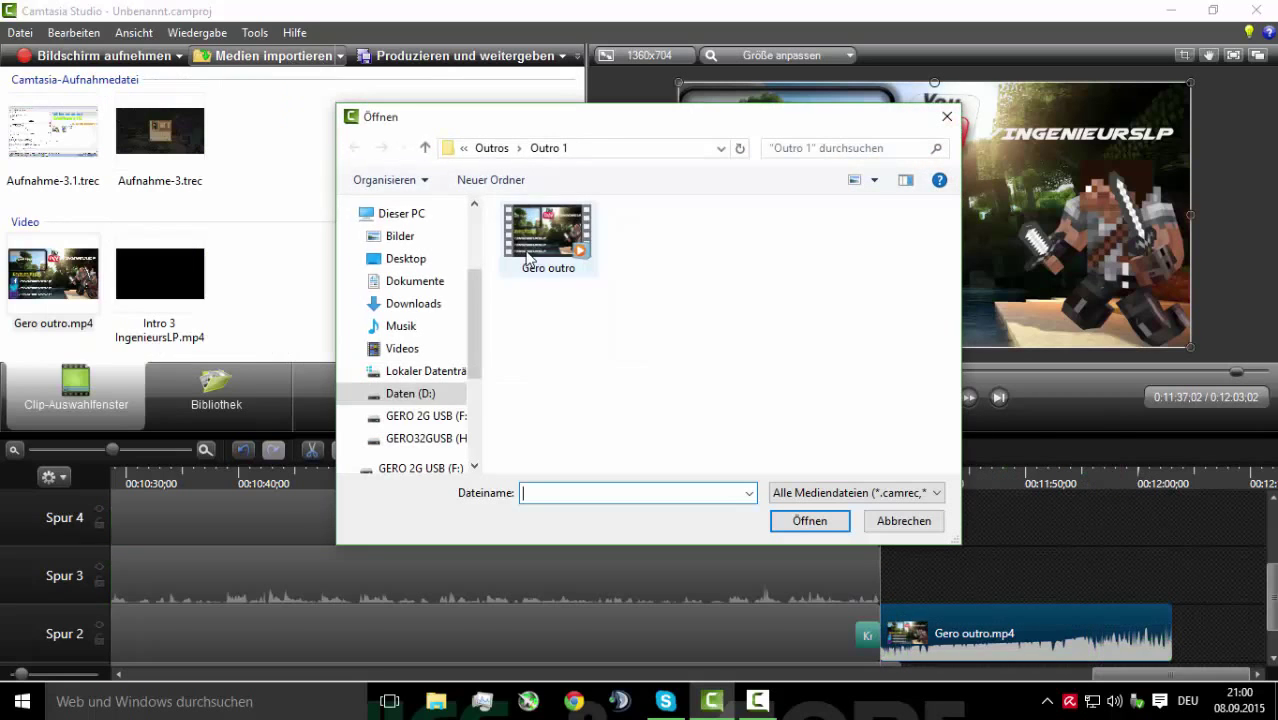
pyautogui.click(415, 394)
pyautogui.doubleClick(535, 353)
pyautogui.doubleClick(552, 254)
pyautogui.doubleClick(556, 237)
pyautogui.doubleClick(563, 255)
pyautogui.doubleClick(583, 313)
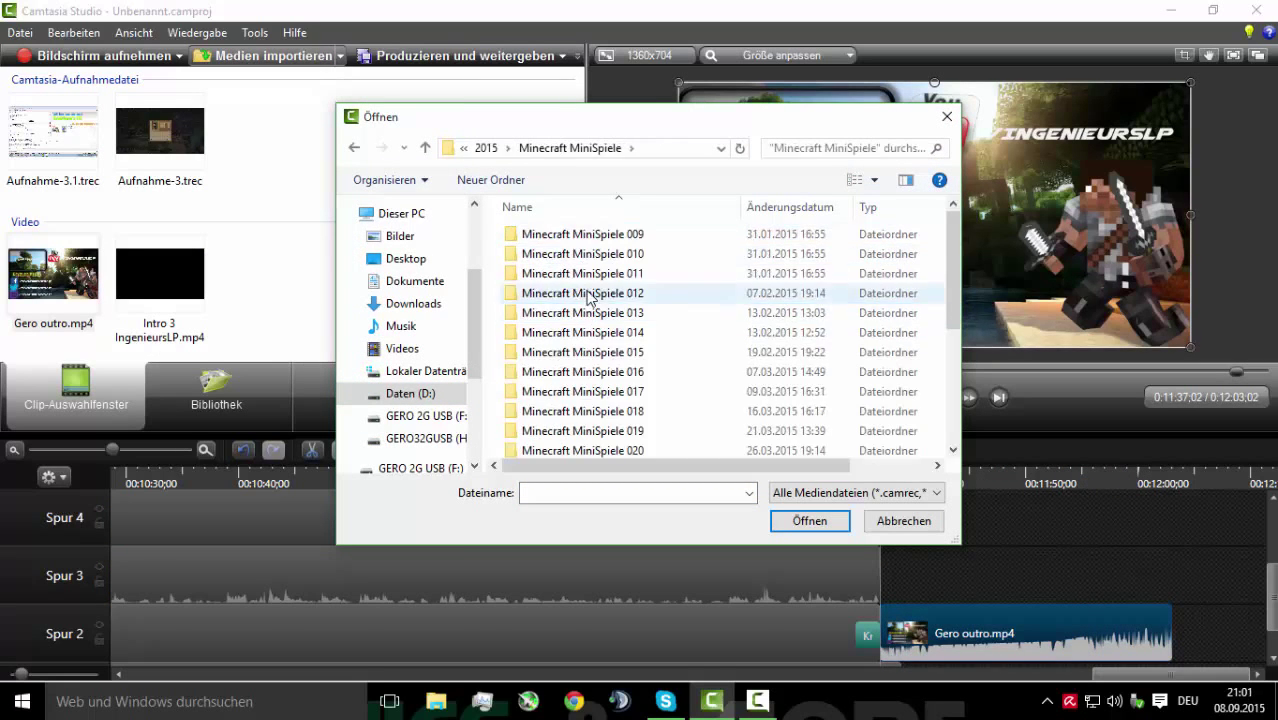
pyautogui.scroll(-5, 587, 292)
pyautogui.doubleClick(602, 447)
pyautogui.click(355, 148)
pyautogui.doubleClick(582, 427)
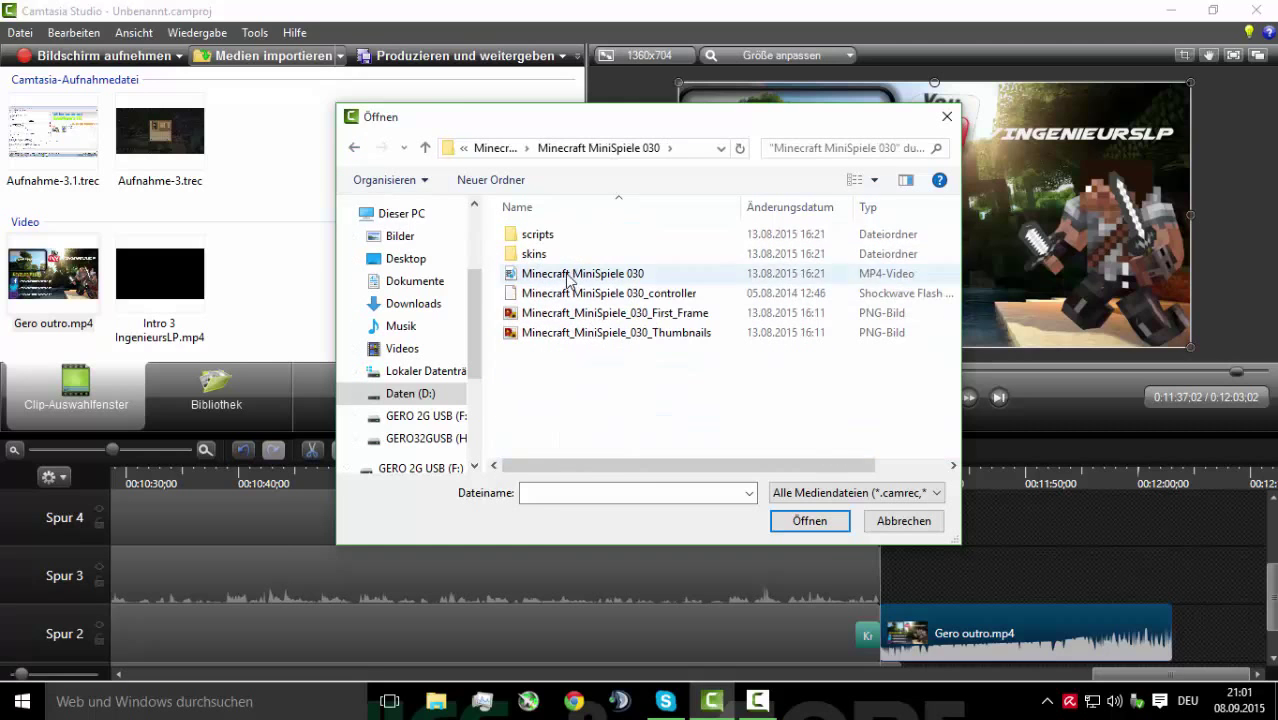
pyautogui.doubleClick(568, 274)
# Place Minecraft MiniSpiele 030.mp4 on Spur 3 above the outro, split it at 0:13:03,27 and delete the part before
pyautogui.moveTo(883, 583); pyautogui.dragTo(884, 580)
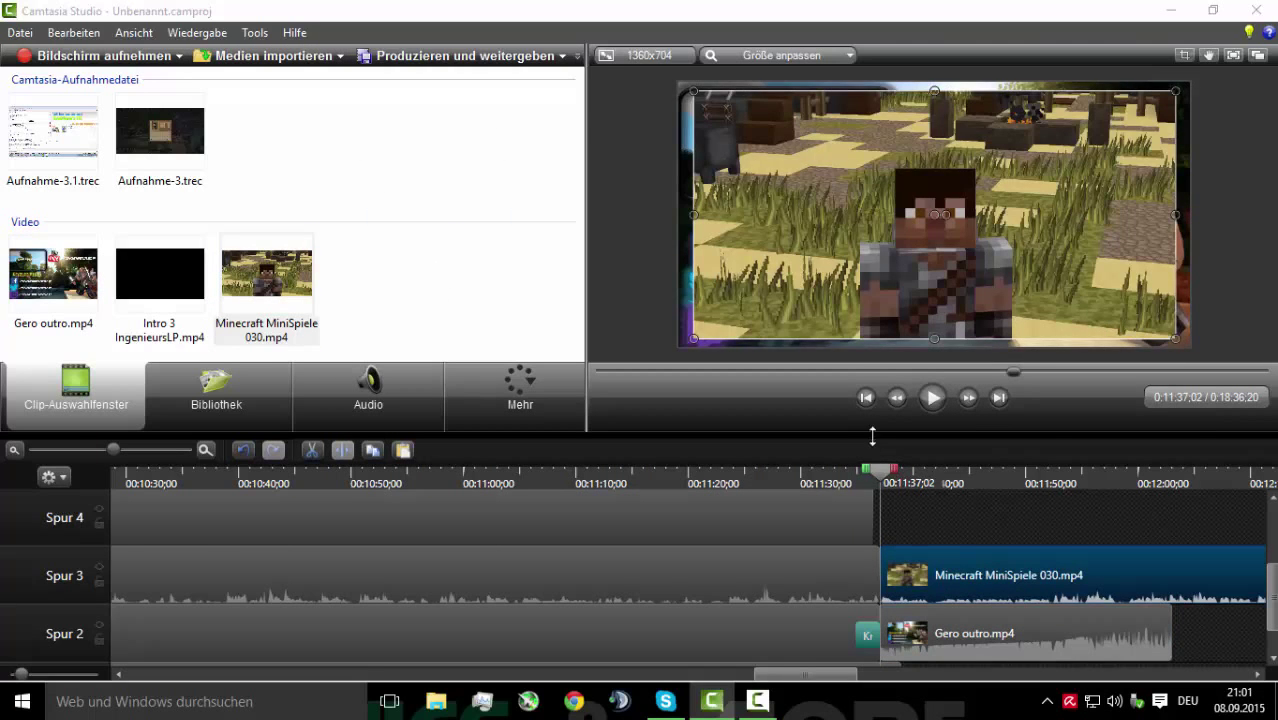
pyautogui.moveTo(880, 471); pyautogui.dragTo(888, 547)
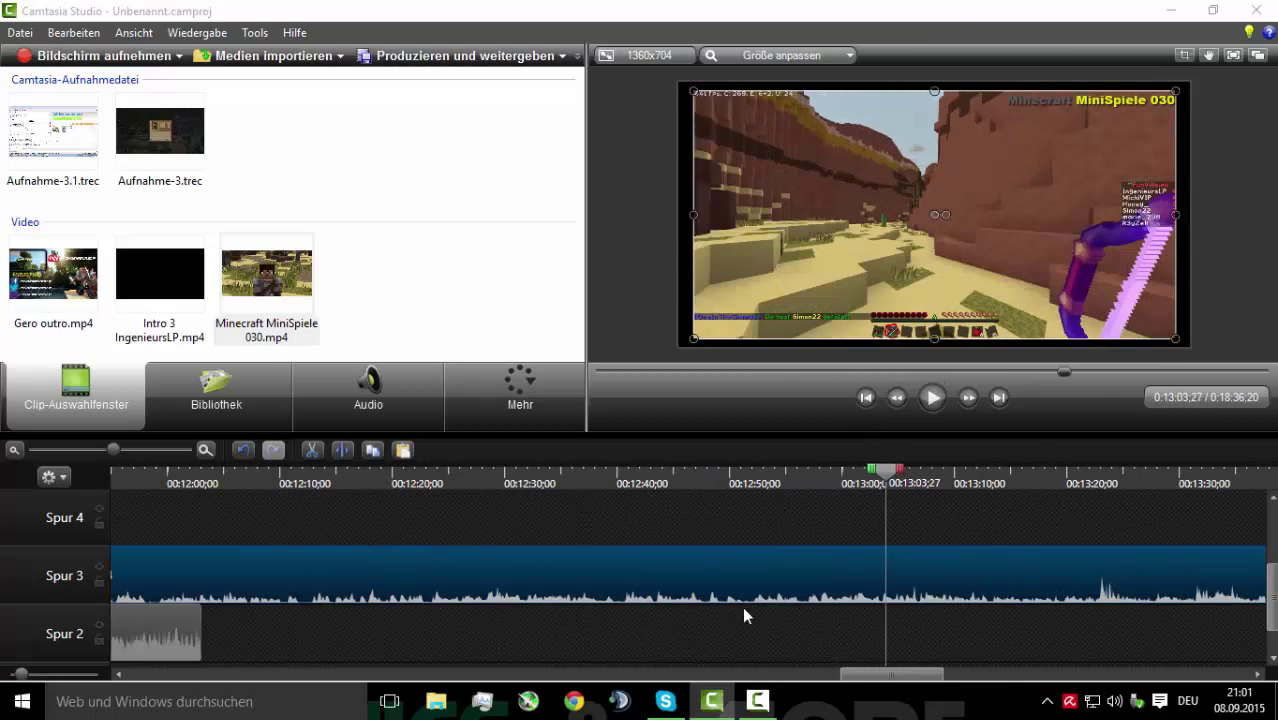
pyautogui.click(342, 450)
pyautogui.click(373, 567)
pyautogui.press('Delete')
# Shrink the MiniSpiele clip to about half size in the canvas's upper-left area and silence its audio
pyautogui.click(762, 232)
pyautogui.click(931, 397)
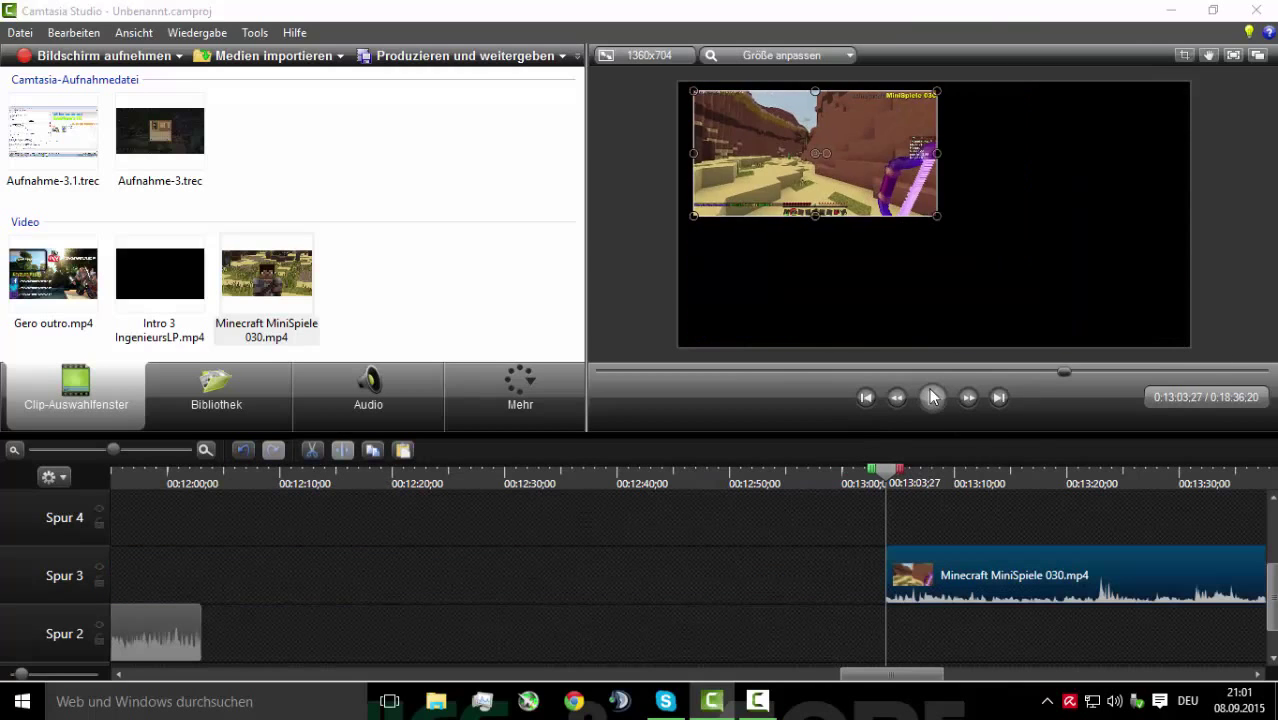
pyautogui.rightClick(936, 580)
pyautogui.click(992, 411)
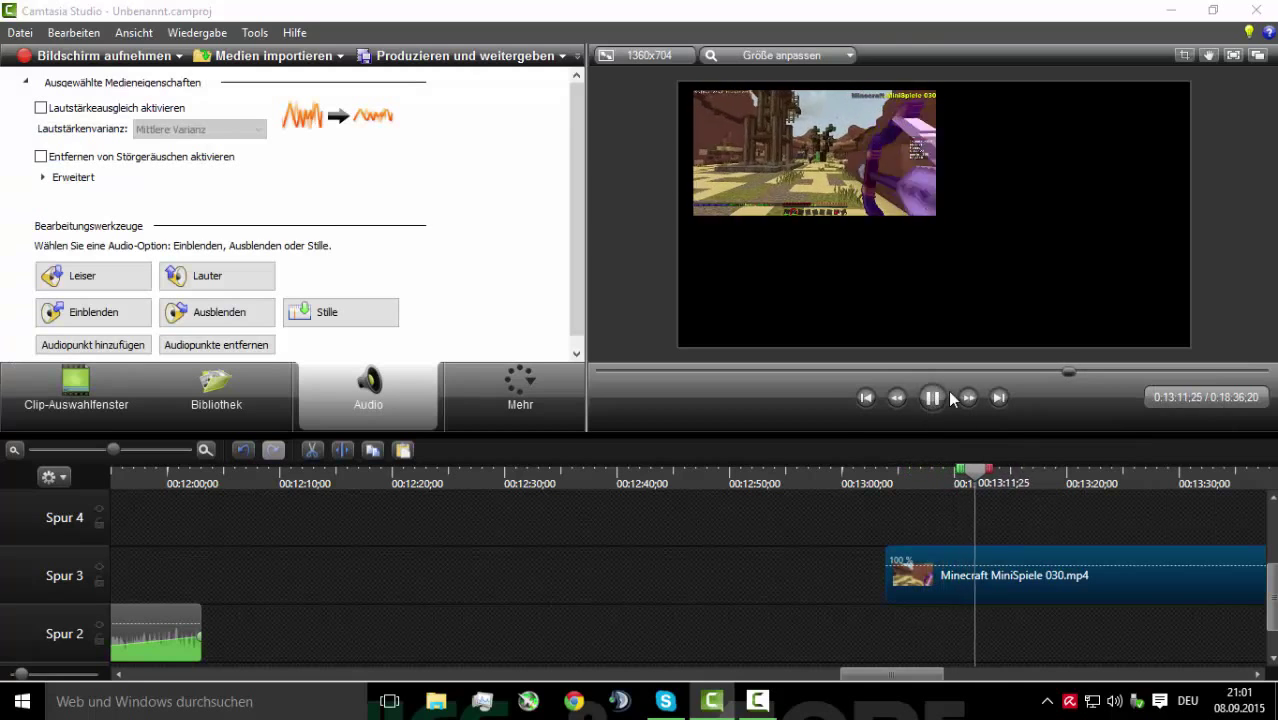
pyautogui.click(950, 628)
# Move the MiniSpiele clip to the start of the outro on Spur 3, split it at 0:12:03,08 and delete the remainder
pyautogui.moveTo(955, 592); pyautogui.dragTo(125, 594)
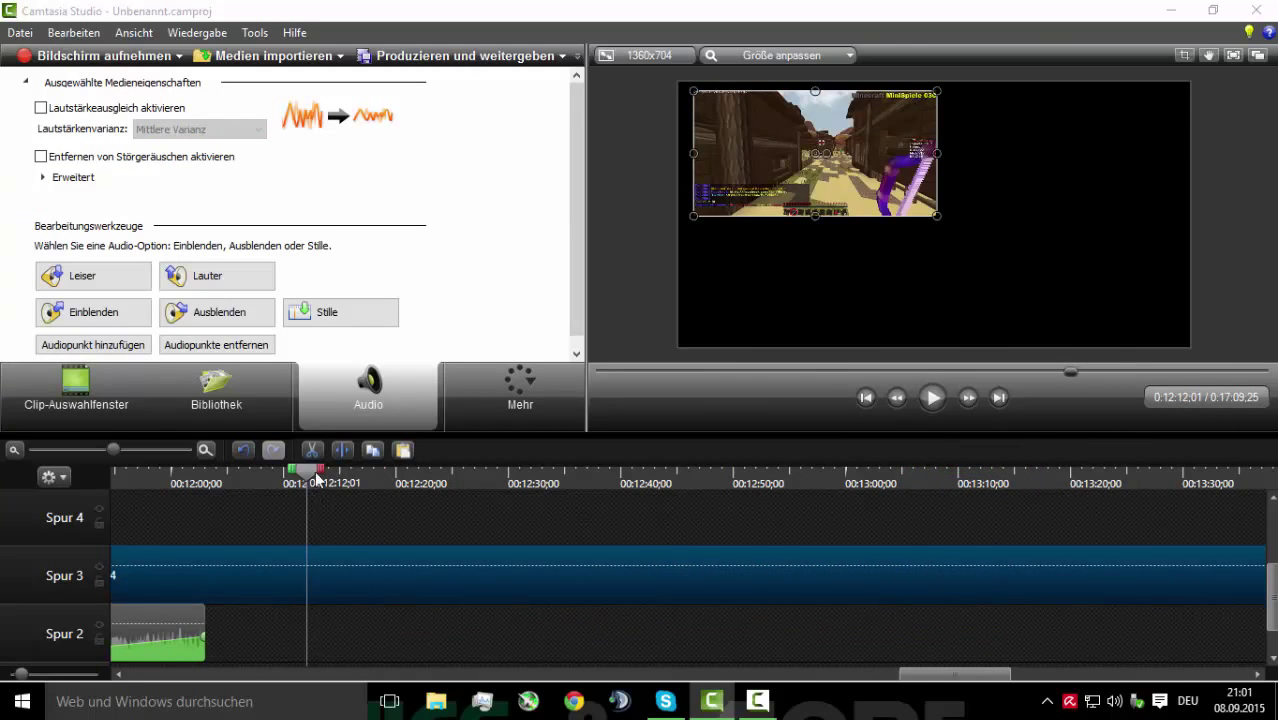
pyautogui.moveTo(316, 480); pyautogui.dragTo(976, 518)
pyautogui.click(347, 446)
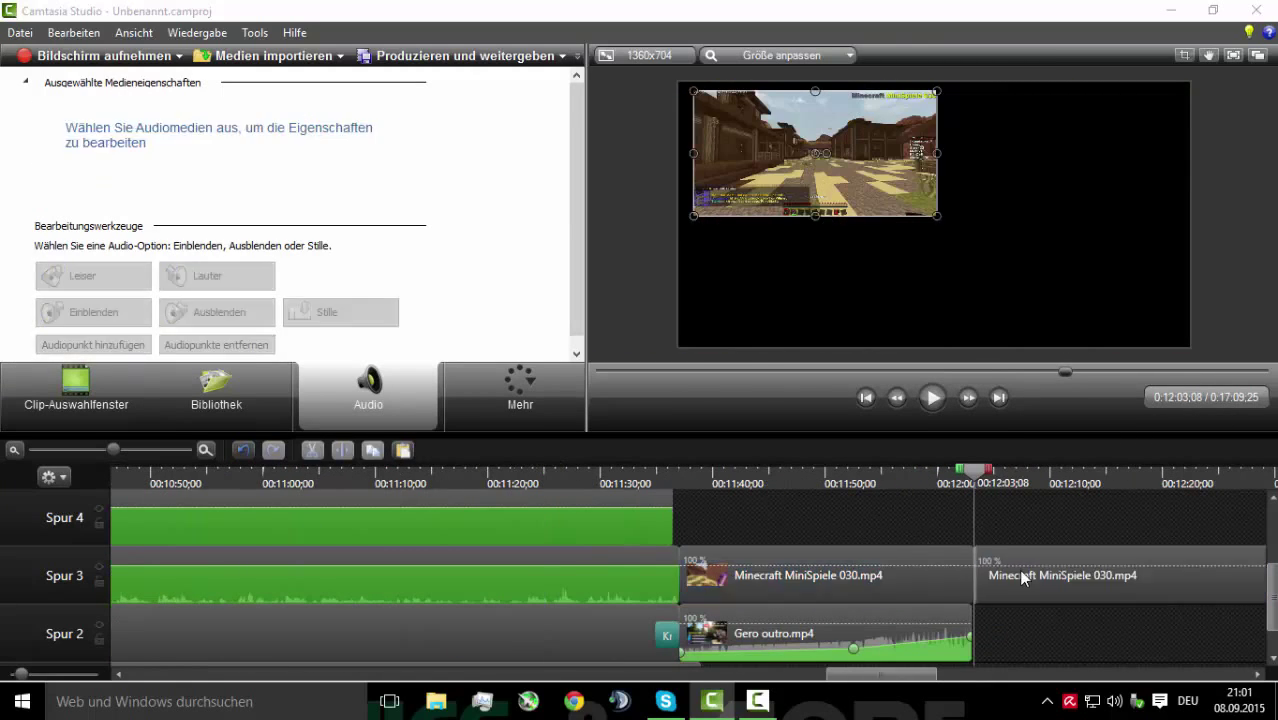
pyautogui.press('Delete')
# Fit the MiniSpiele clip into the outro's video placeholder and trim its end to 0:12:03,02
pyautogui.moveTo(811, 486); pyautogui.dragTo(882, 484)
pyautogui.click(897, 570)
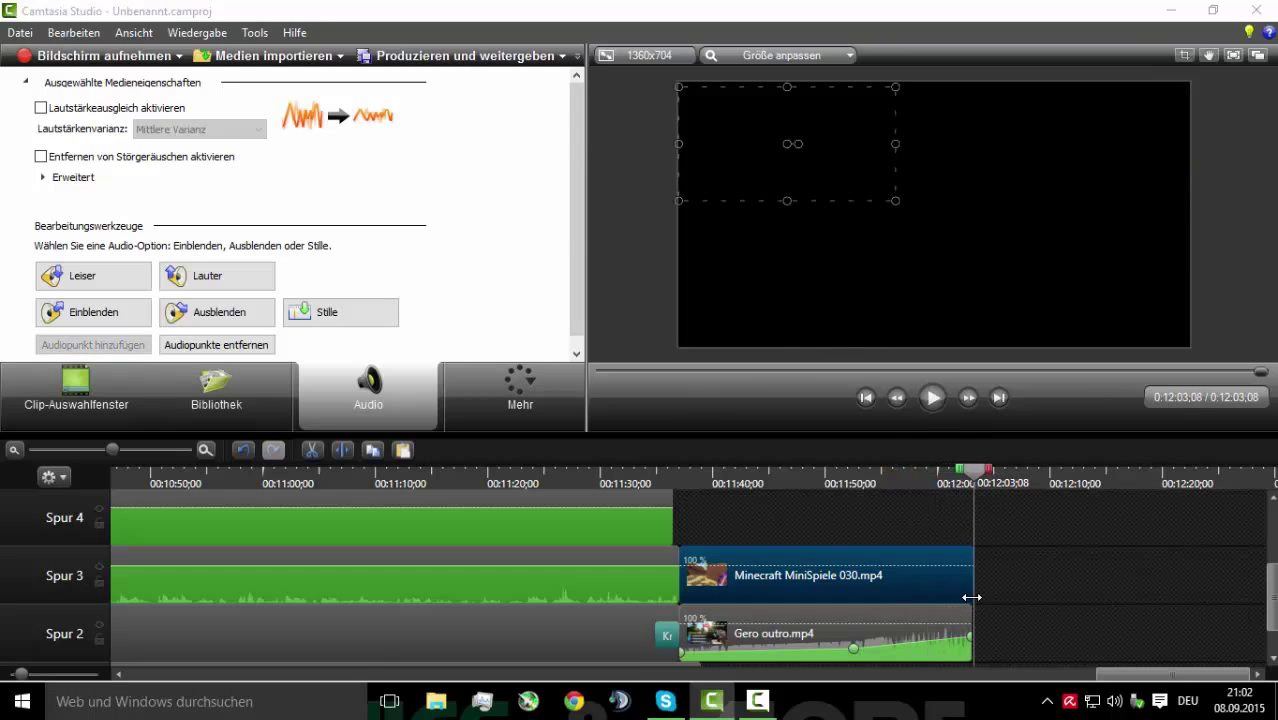
pyautogui.moveTo(980, 473); pyautogui.dragTo(958, 476)
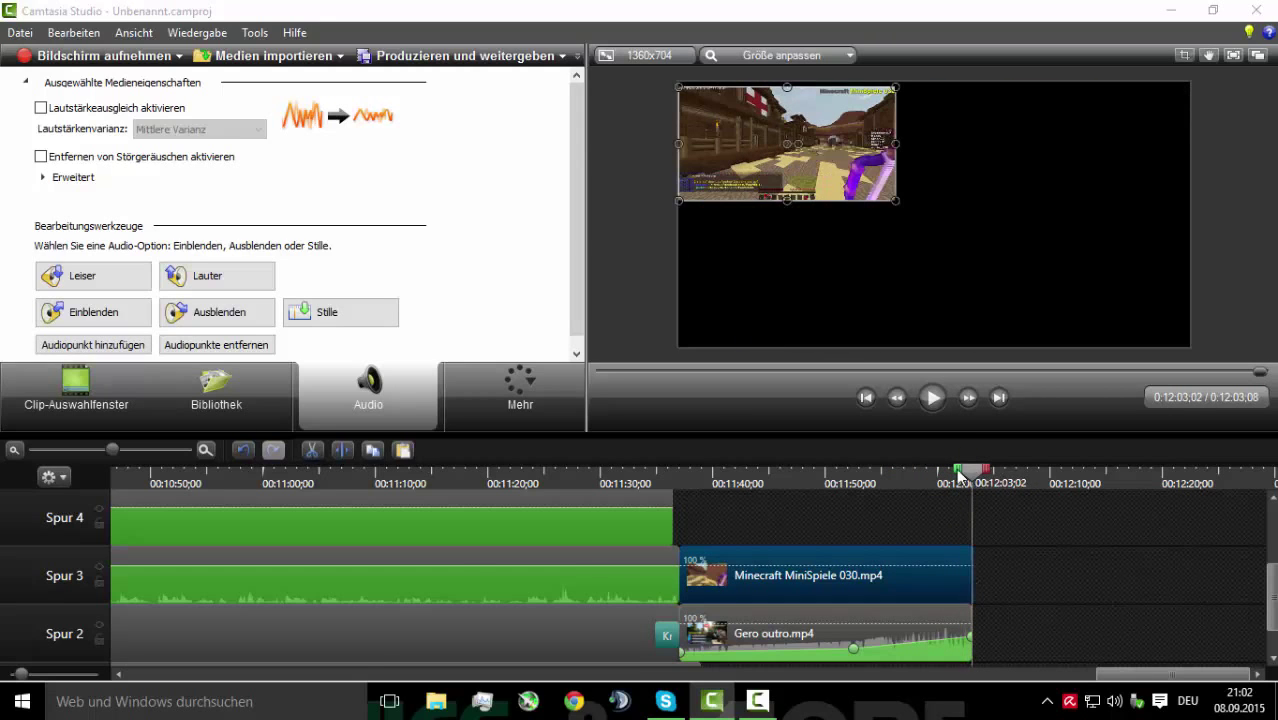
pyautogui.click(340, 459)
pyautogui.click(974, 567)
pyautogui.click(313, 456)
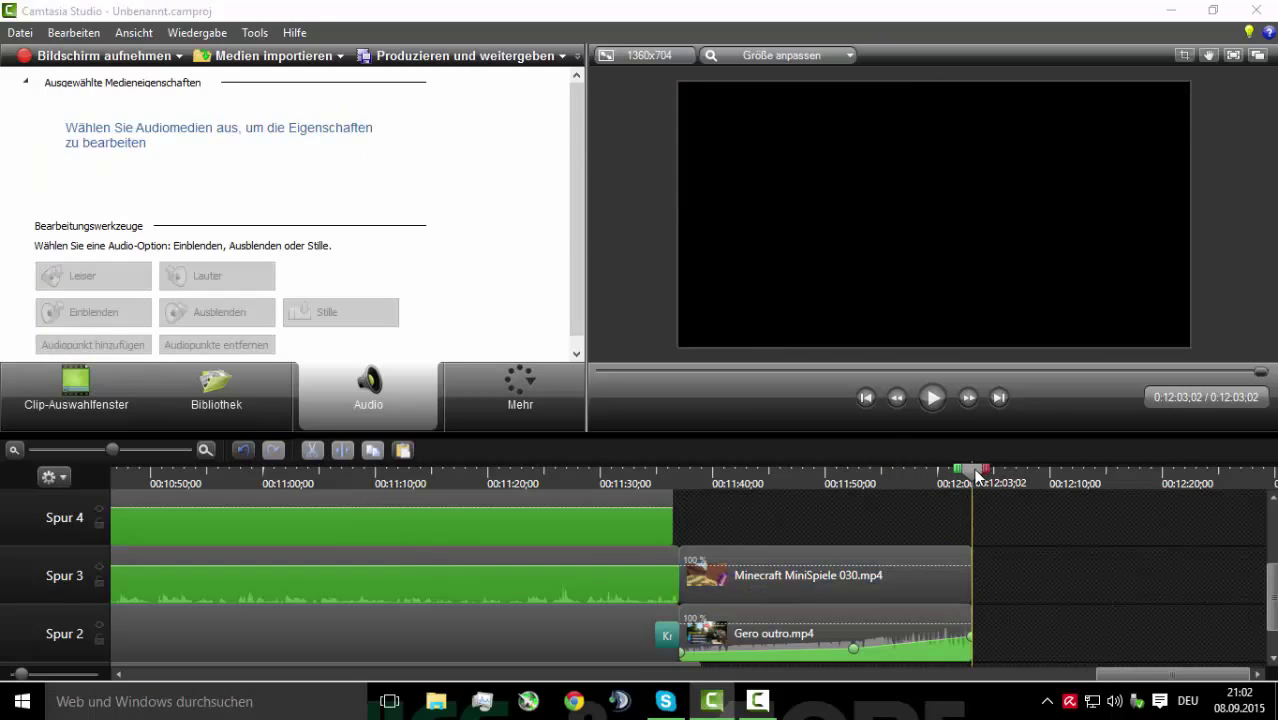
# Check the end of the outro and scrub through the first minutes of the project to find a spot for music
pyautogui.moveTo(976, 473); pyautogui.dragTo(959, 474)
pyautogui.click(931, 402)
pyautogui.click(675, 375)
pyautogui.moveTo(170, 472); pyautogui.dragTo(797, 620)
pyautogui.scroll(1, 120, 509)
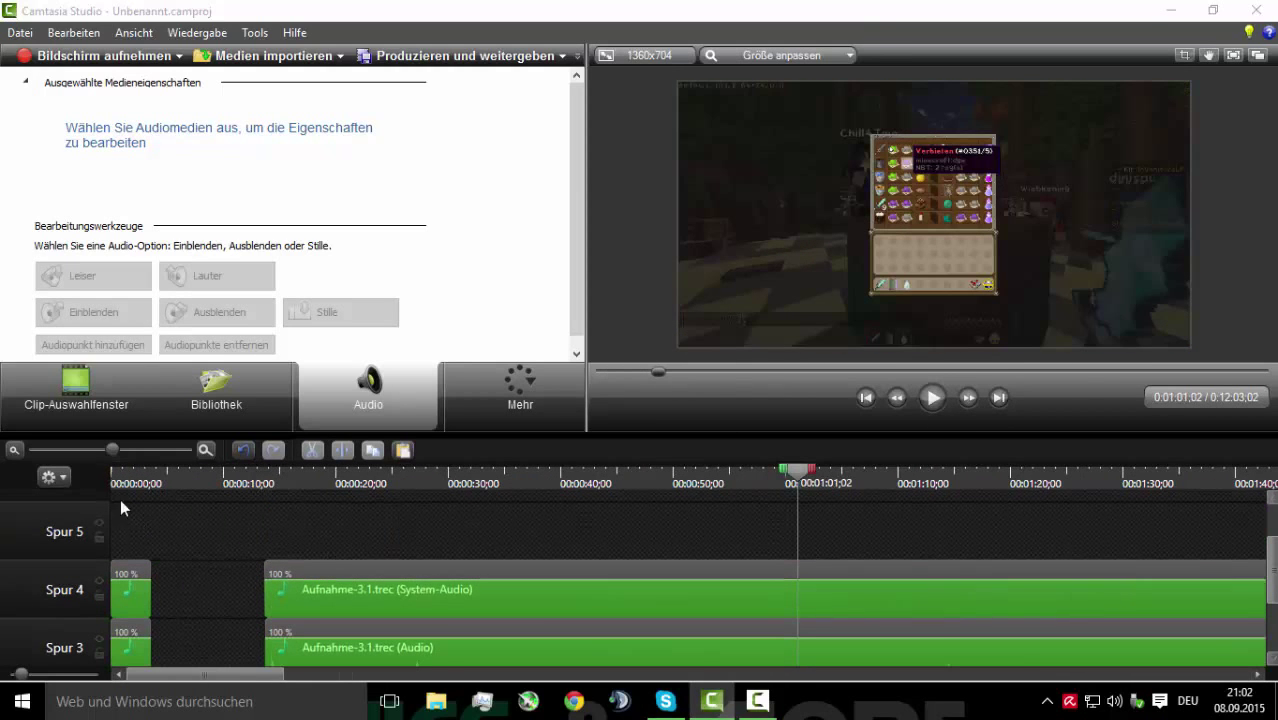
pyautogui.moveTo(107, 451); pyautogui.dragTo(74, 453)
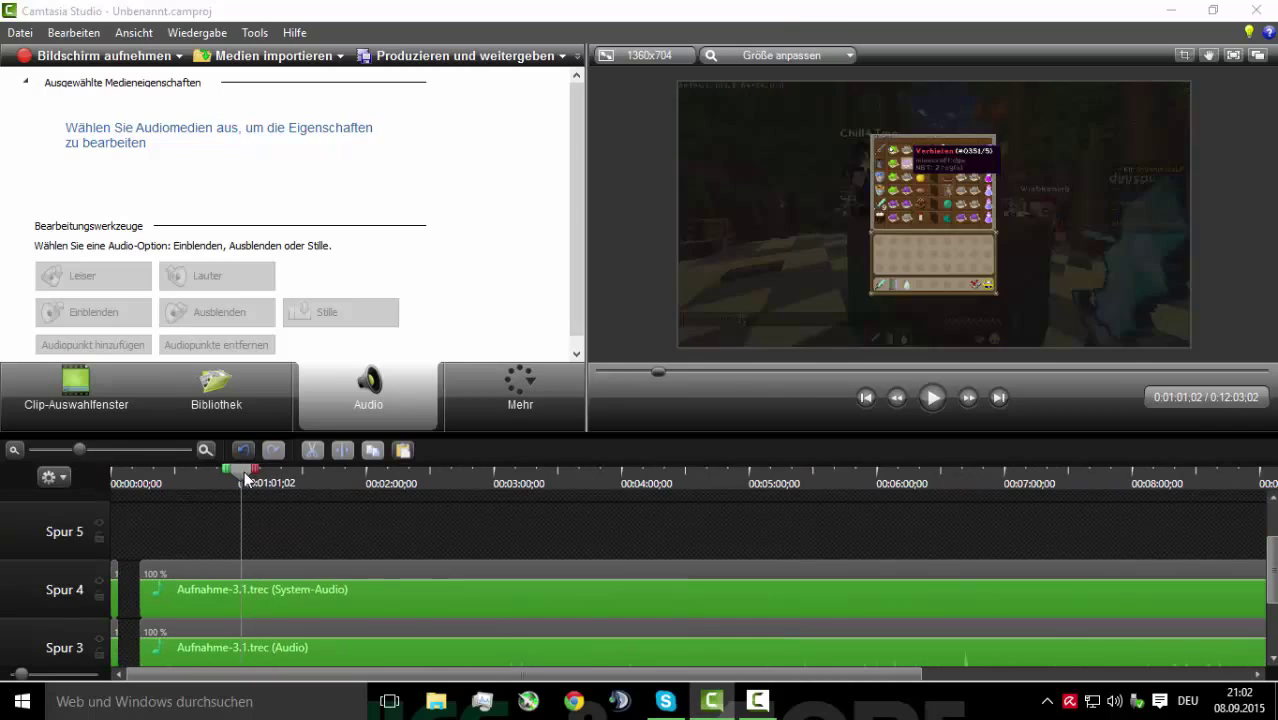
pyautogui.moveTo(241, 471); pyautogui.dragTo(515, 565)
pyautogui.click(192, 478)
# Add KsTBeats - Rising again (Beat Nr.113) from the Mögliche Musik für Lets Play Minecraft folder to the project media
pyautogui.click(76, 390)
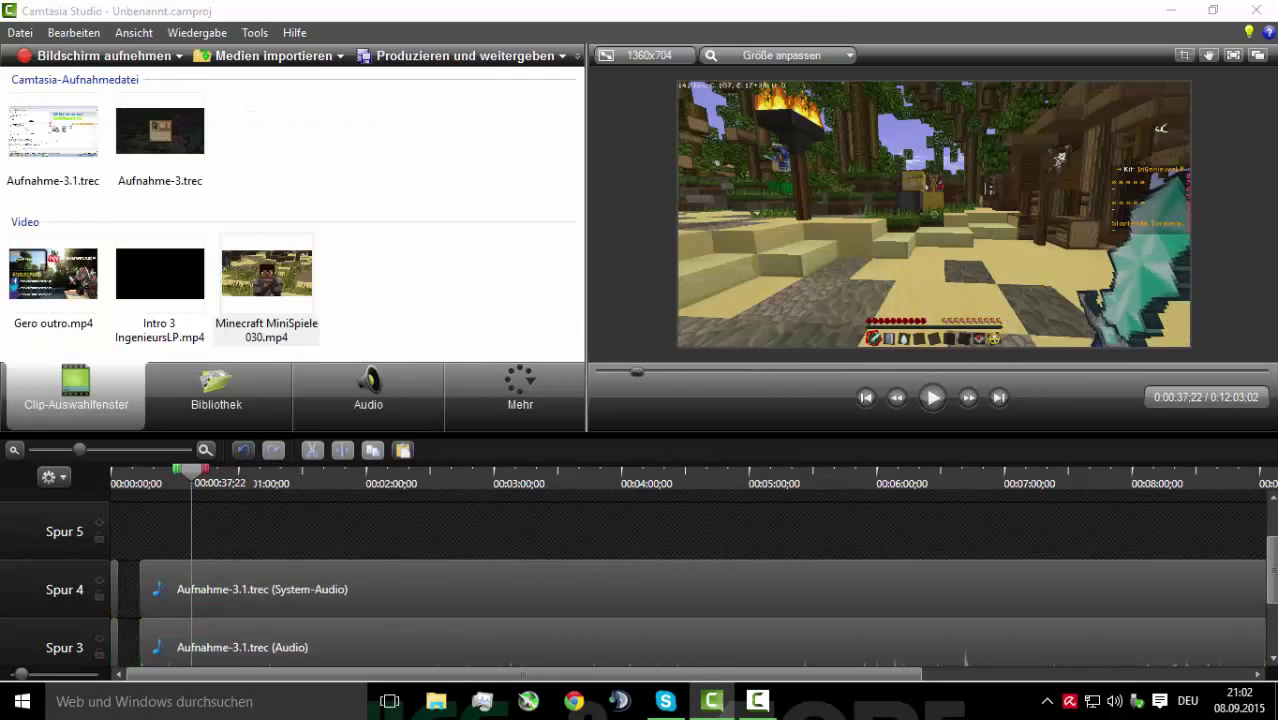
pyautogui.click(436, 701)
pyautogui.click(378, 263)
pyautogui.doubleClick(378, 263)
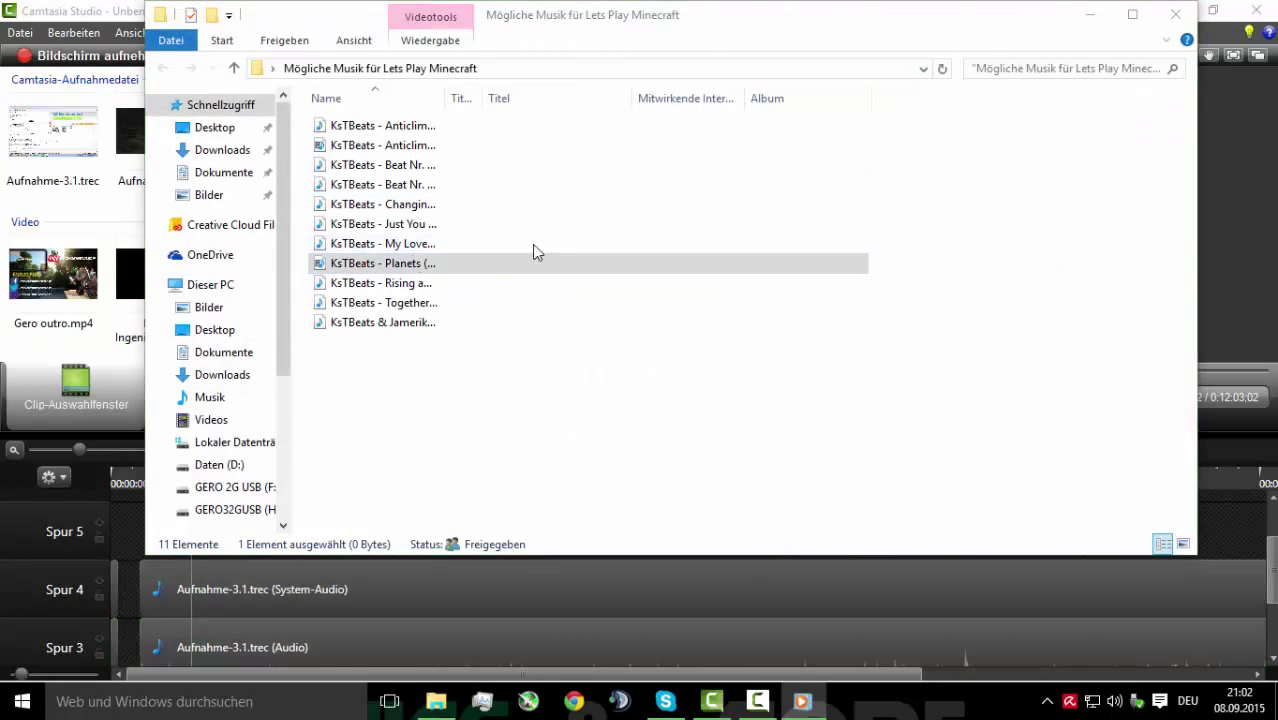
pyautogui.click(420, 244)
pyautogui.click(365, 287)
pyautogui.moveTo(370, 284); pyautogui.dragTo(43, 321)
pyautogui.click(1090, 15)
# Place the Rising again track on Spur 5 at about 0:01:59, lower its volume and give it a short fade-in
pyautogui.moveTo(53, 150); pyautogui.dragTo(362, 531)
pyautogui.moveTo(191, 471); pyautogui.dragTo(363, 502)
pyautogui.click(368, 395)
pyautogui.moveTo(435, 524); pyautogui.dragTo(408, 550)
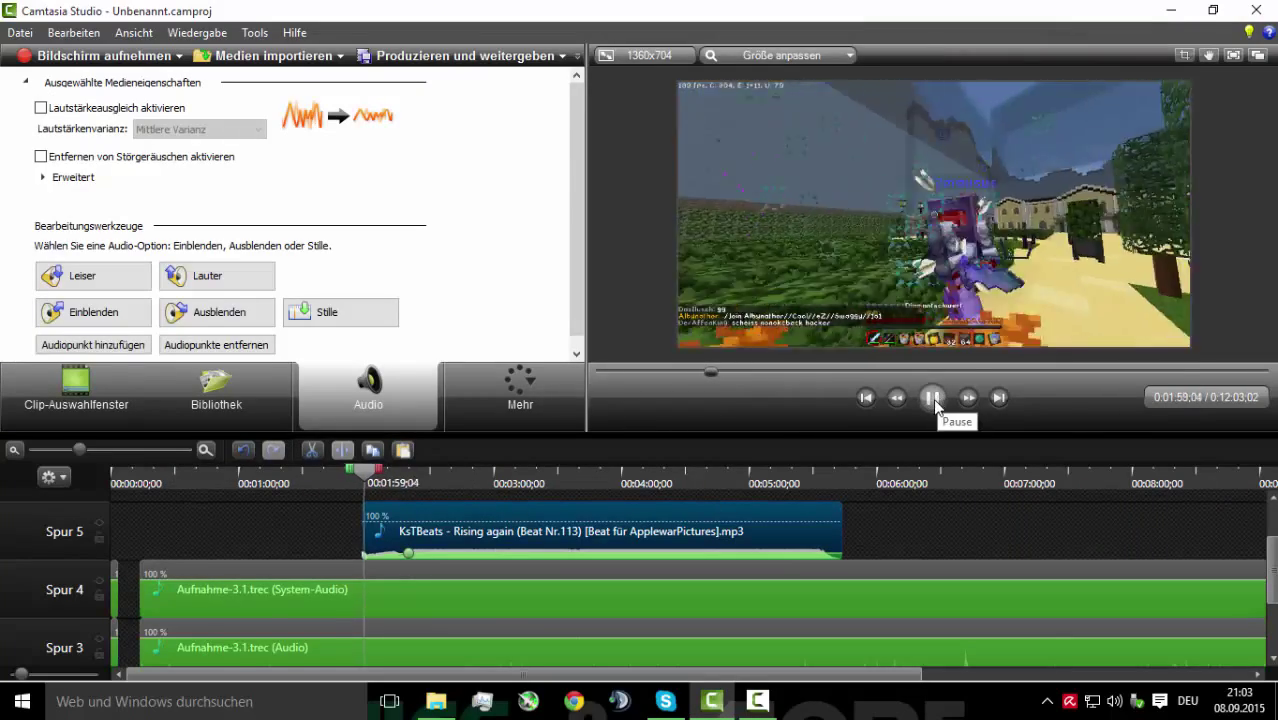
# For the Spur 3 recording audio, enable noise removal at sensitivity 50, click removal at 100 and volume levelling with Mittlere Varianz
pyautogui.scroll(-1, 370, 595)
pyautogui.click(382, 597)
pyautogui.click(40, 156)
pyautogui.click(43, 177)
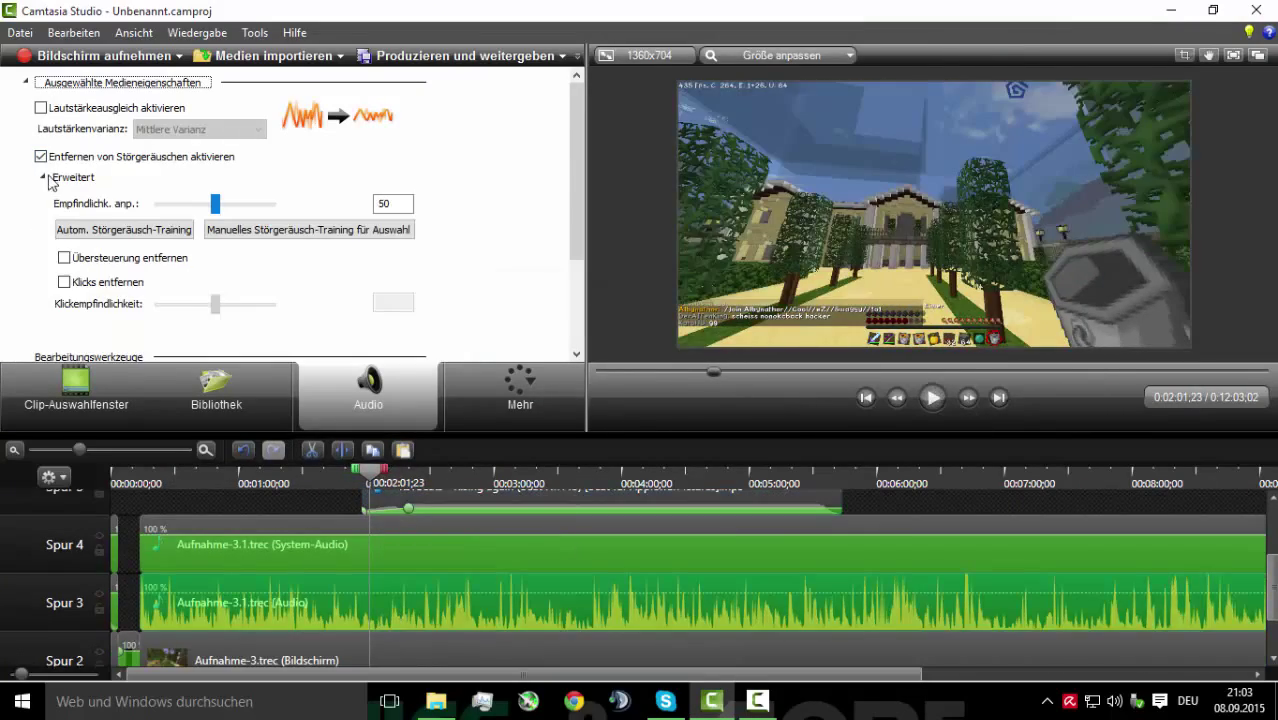
pyautogui.click(933, 398)
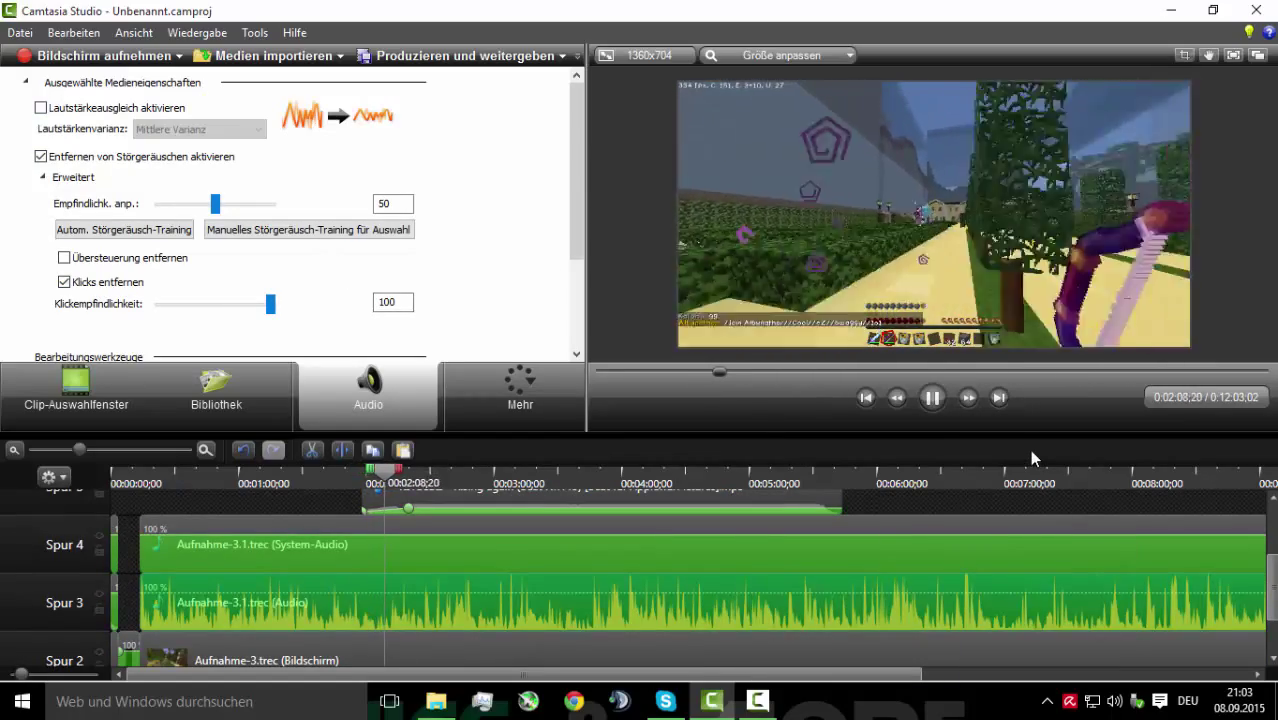
pyautogui.click(48, 109)
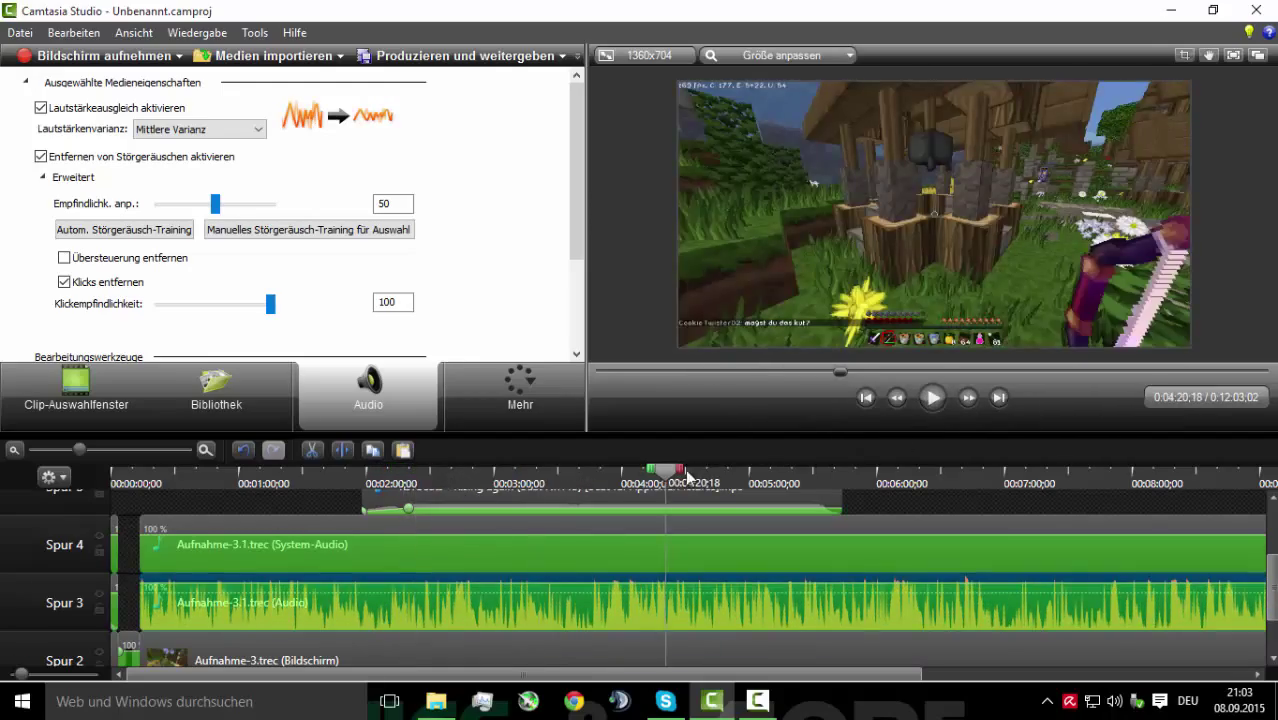
# Add the 3rd Prototype track from the NoCopyrightSounds Musik folder to Spur 5 shortly after 0:06:02
pyautogui.scroll(3, 882, 543)
pyautogui.moveTo(687, 477); pyautogui.dragTo(881, 488)
pyautogui.click(76, 390)
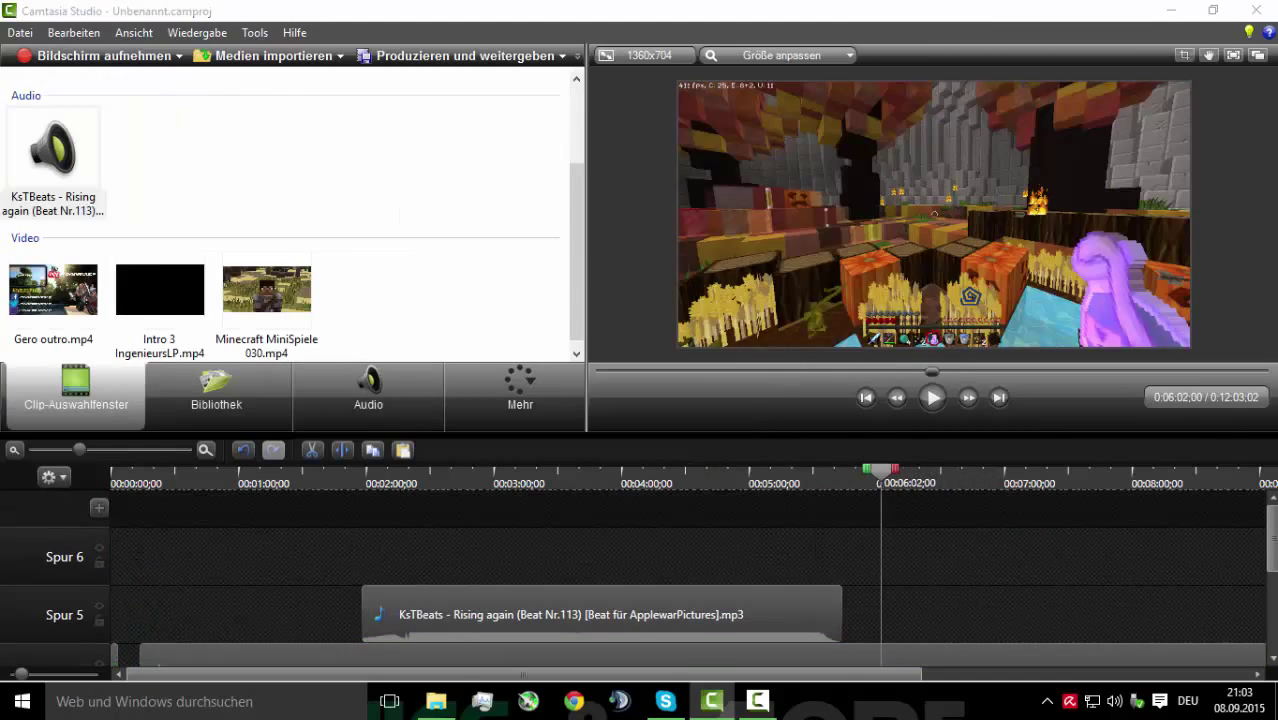
pyautogui.click(436, 701)
pyautogui.doubleClick(414, 247)
pyautogui.doubleClick(389, 207)
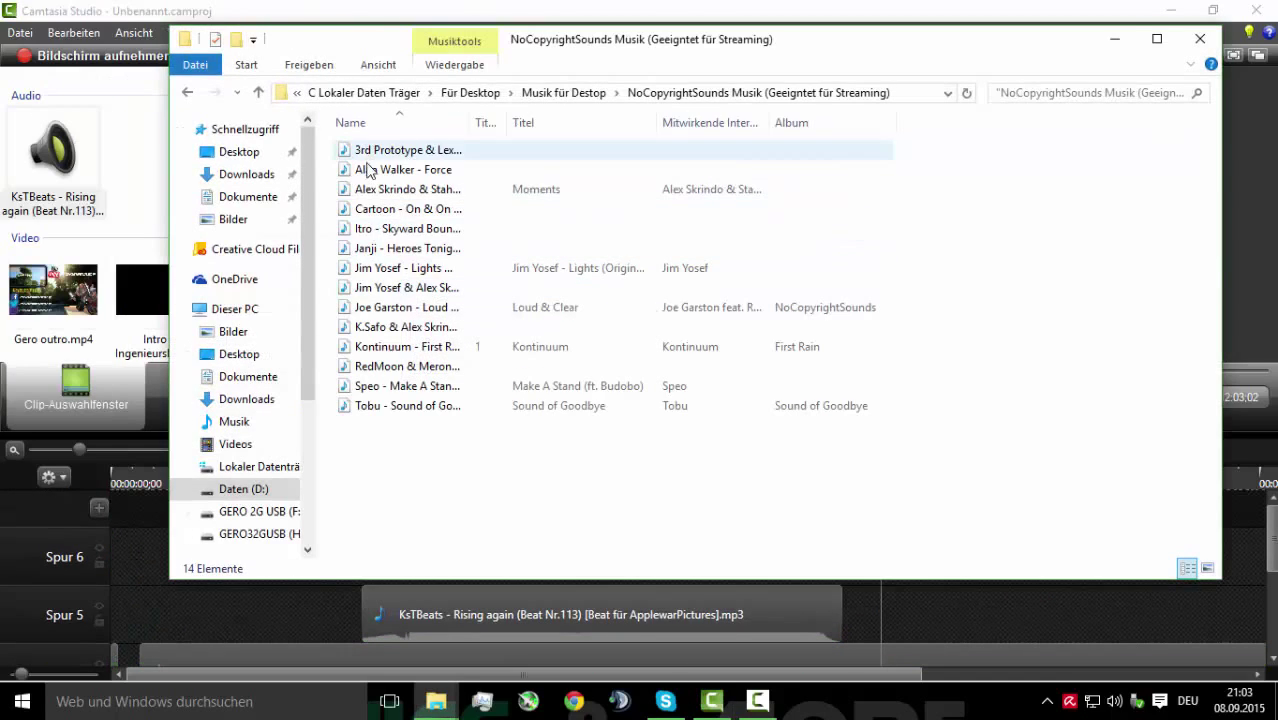
pyautogui.moveTo(372, 153); pyautogui.dragTo(952, 636)
# Try a lowered volume with a fade-in on the 3rd Prototype track, play it back, and delete the track from Spur 5
pyautogui.rightClick(919, 614)
pyautogui.click(990, 520)
pyautogui.moveTo(884, 470)
pyautogui.mouseDown()
pyautogui.moveTo(921, 492)
pyautogui.moveTo(899, 474)
pyautogui.mouseUp()
pyautogui.click(932, 399)
pyautogui.moveTo(961, 633); pyautogui.dragTo(960, 640)
pyautogui.rightClick(938, 617)
pyautogui.click(990, 543)
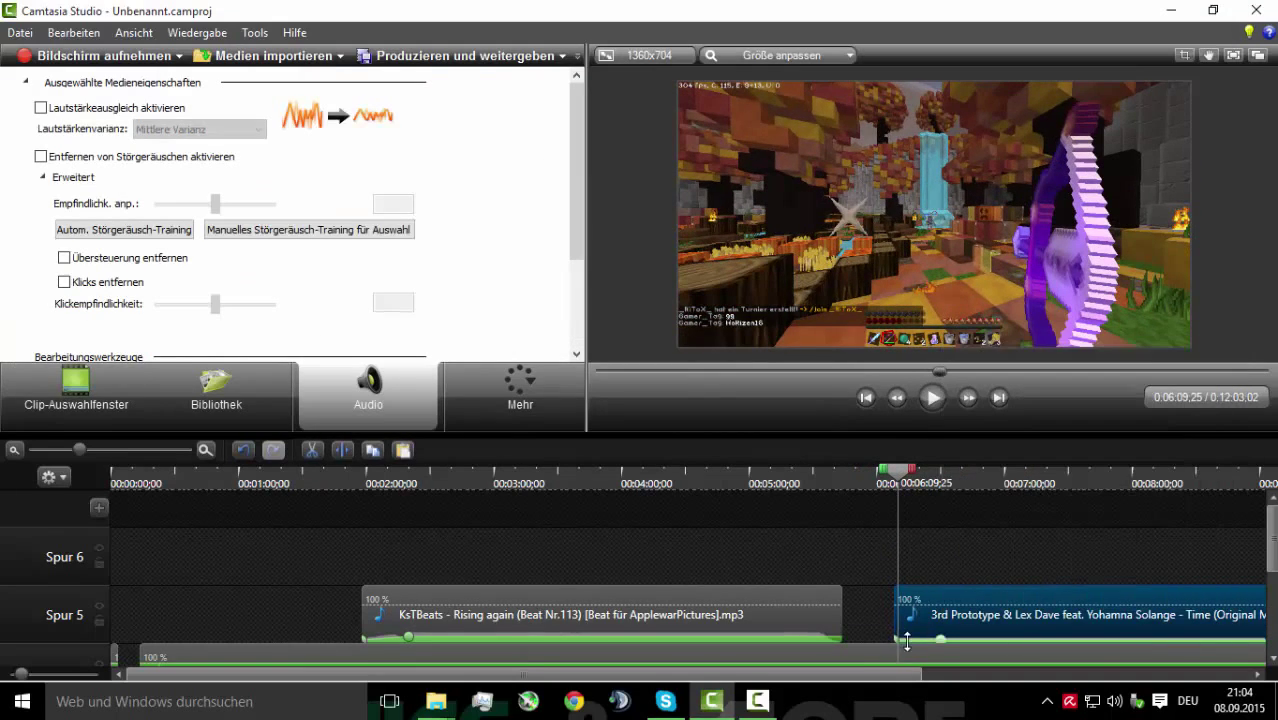
pyautogui.click(932, 397)
pyautogui.press('Delete')
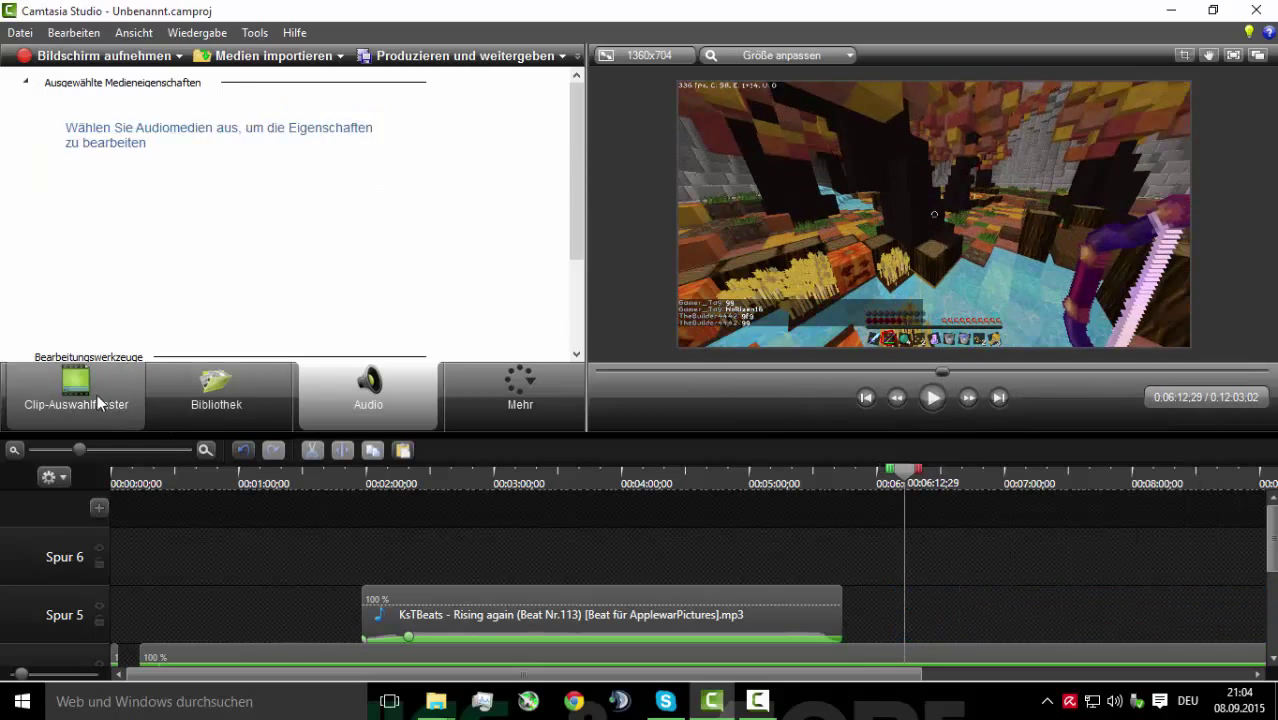
# Import the KsTBeats - Beat Nr. 68 _Rising_.mp3 track from the Mögliche Musik für Lets Play Minecraft folder into the project media
pyautogui.click(60, 404)
pyautogui.click(436, 701)
pyautogui.click(330, 610)
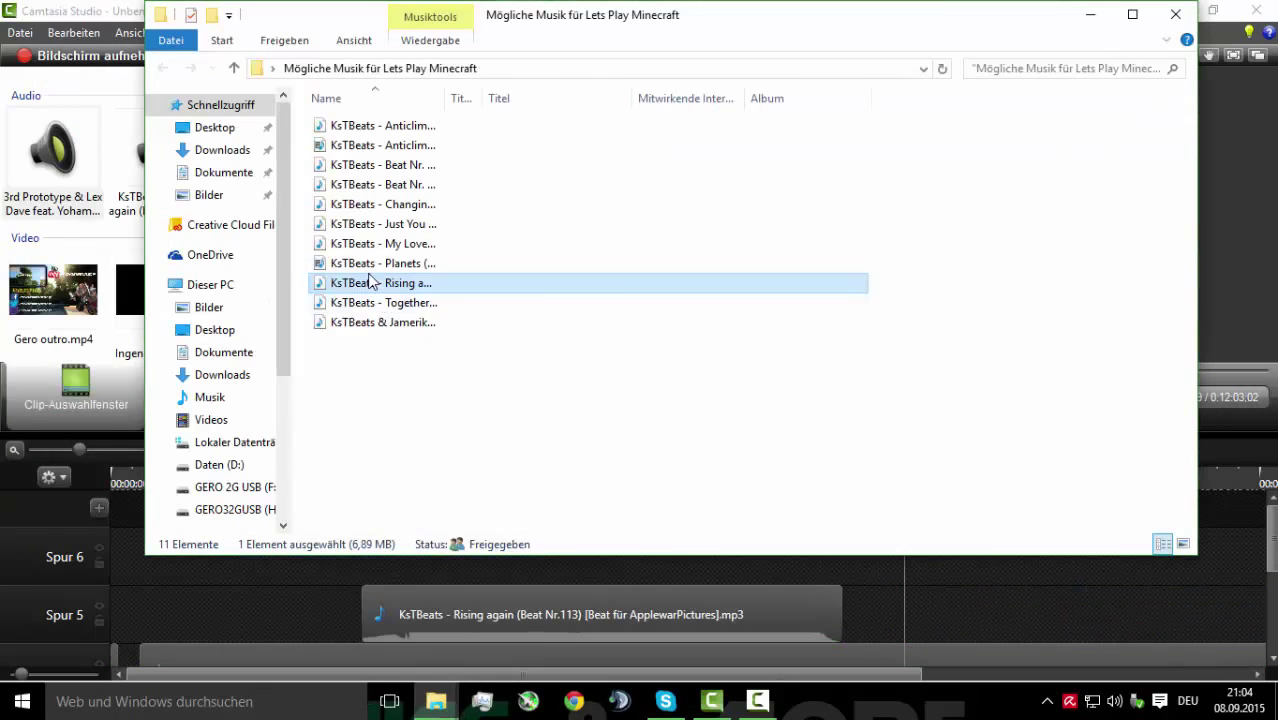
pyautogui.click(375, 223)
pyautogui.click(371, 204)
pyautogui.click(361, 186)
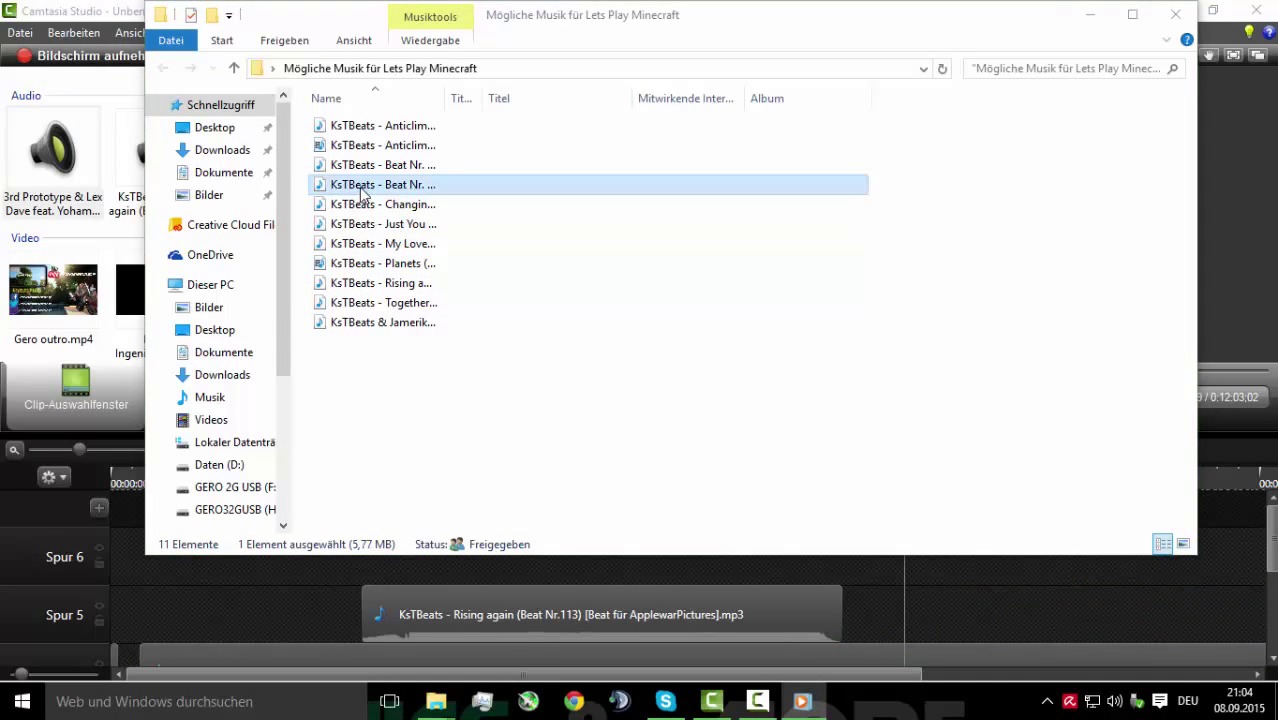
pyautogui.moveTo(361, 186); pyautogui.dragTo(133, 177)
pyautogui.click(1090, 14)
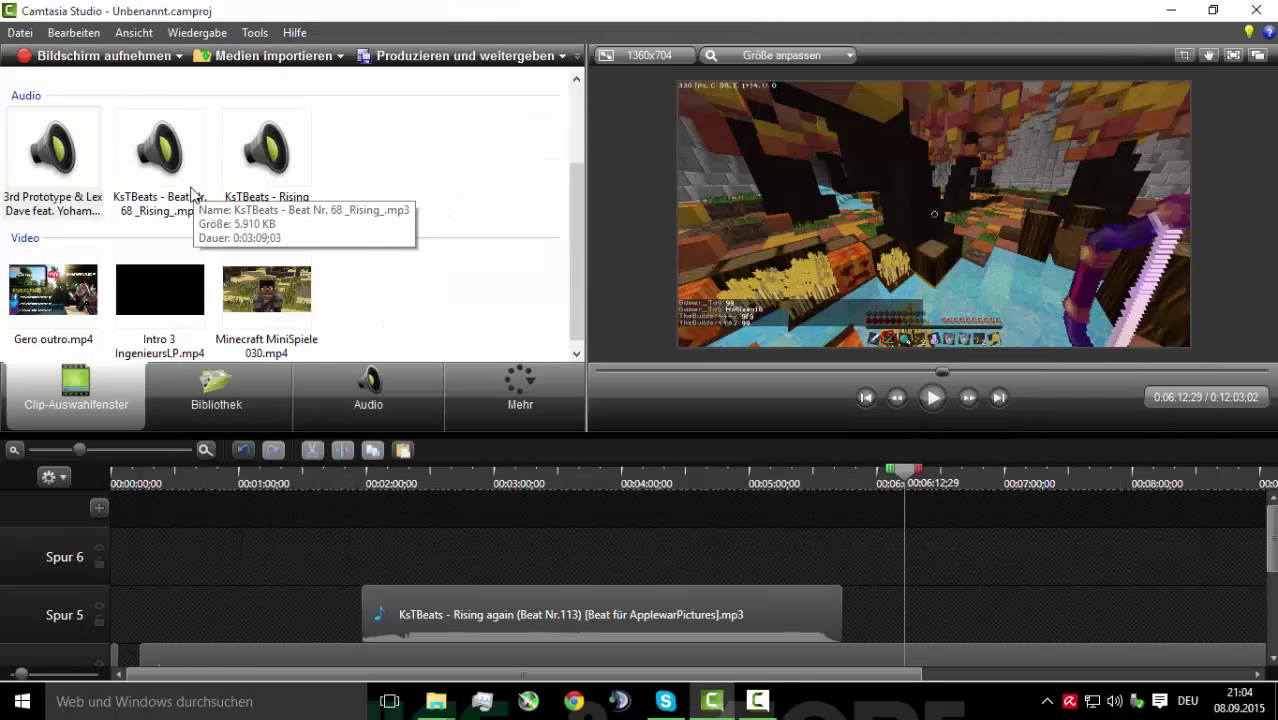
# Try the 3rd Prototype track on Spur 5 after 0:06:20 with lowered volume and a fade-in, play it back, and delete it
pyautogui.moveTo(922, 635); pyautogui.dragTo(922, 634)
pyautogui.rightClick(963, 614)
pyautogui.click(1014, 517)
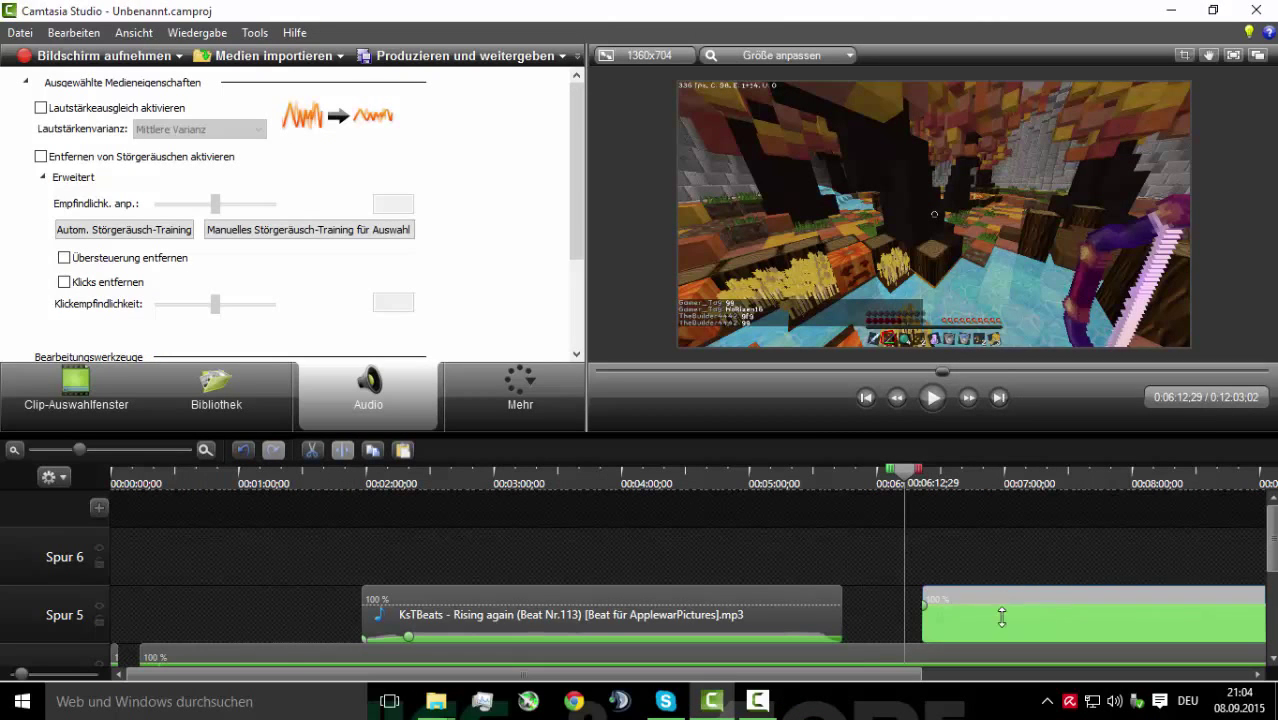
pyautogui.moveTo(1001, 616); pyautogui.dragTo(996, 638)
pyautogui.rightClick(971, 622)
pyautogui.click(992, 605)
pyautogui.click(922, 641)
pyautogui.click(924, 648)
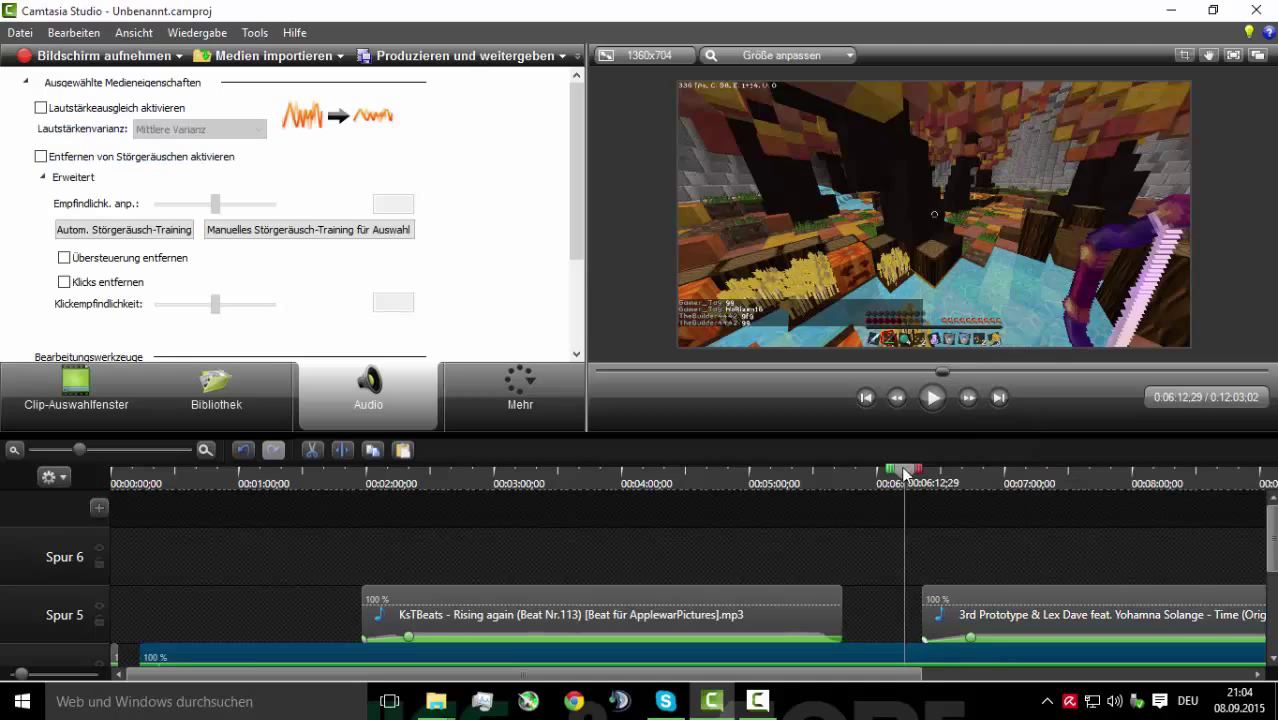
pyautogui.moveTo(905, 473); pyautogui.dragTo(920, 473)
pyautogui.click(933, 398)
pyautogui.click(1002, 612)
pyautogui.press('Delete')
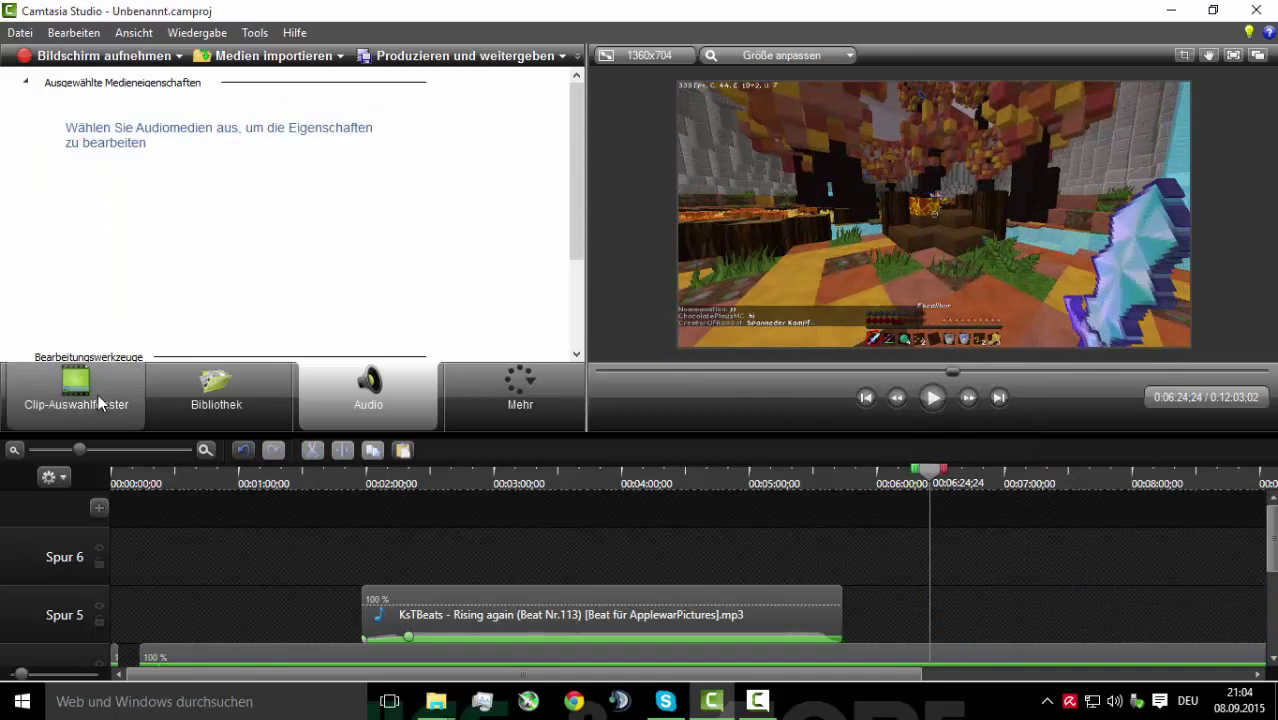
# Remove the 3rd Prototype track from the project media
pyautogui.click(98, 397)
pyautogui.rightClick(60, 164)
pyautogui.click(96, 223)
pyautogui.click(50, 167)
# Try a second Rising again clip on Spur 5 near 0:06:40 with lowered volume and a fade-in, play it back, and delete it
pyautogui.moveTo(163, 176); pyautogui.dragTo(840, 621)
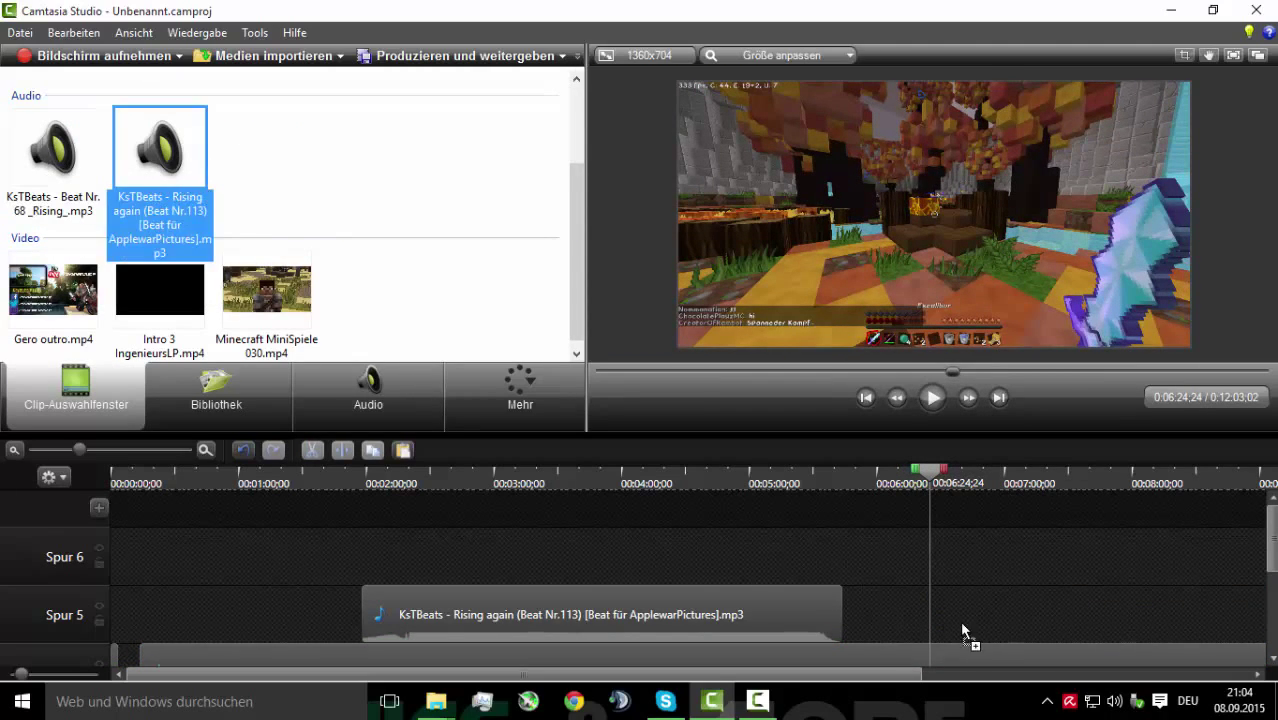
pyautogui.moveTo(962, 630); pyautogui.dragTo(962, 630)
pyautogui.rightClick(1030, 614)
pyautogui.click(856, 518)
pyautogui.moveTo(1027, 607); pyautogui.dragTo(963, 652)
pyautogui.rightClick(990, 634)
pyautogui.click(945, 603)
pyautogui.click(931, 398)
pyautogui.moveTo(943, 469); pyautogui.dragTo(960, 472)
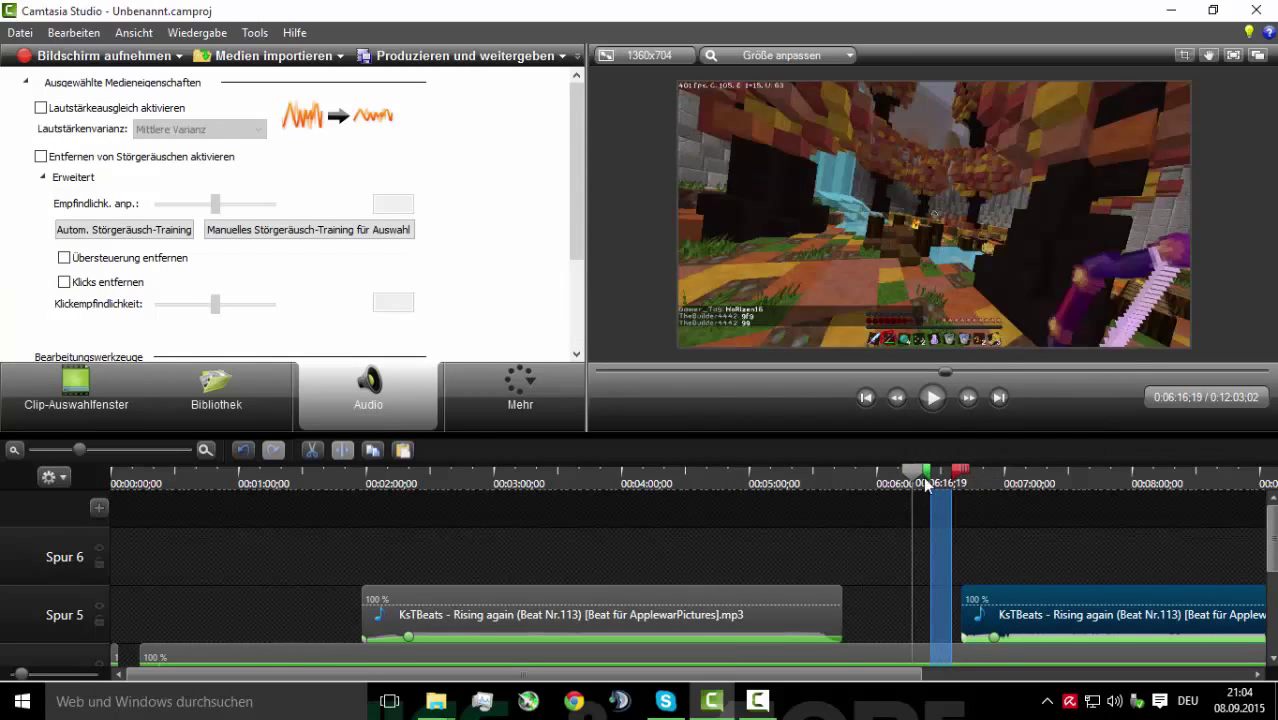
pyautogui.click(961, 478)
pyautogui.click(932, 398)
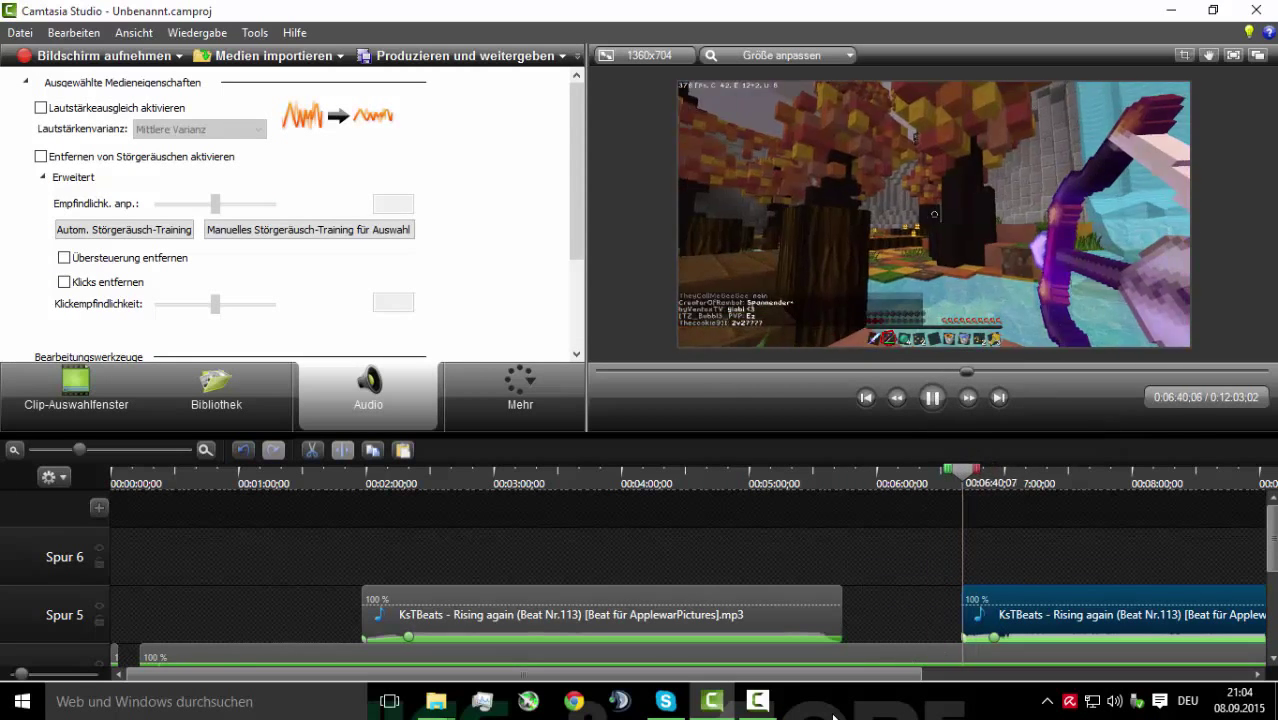
pyautogui.moveTo(829, 676); pyautogui.dragTo(858, 680)
pyautogui.press('Delete')
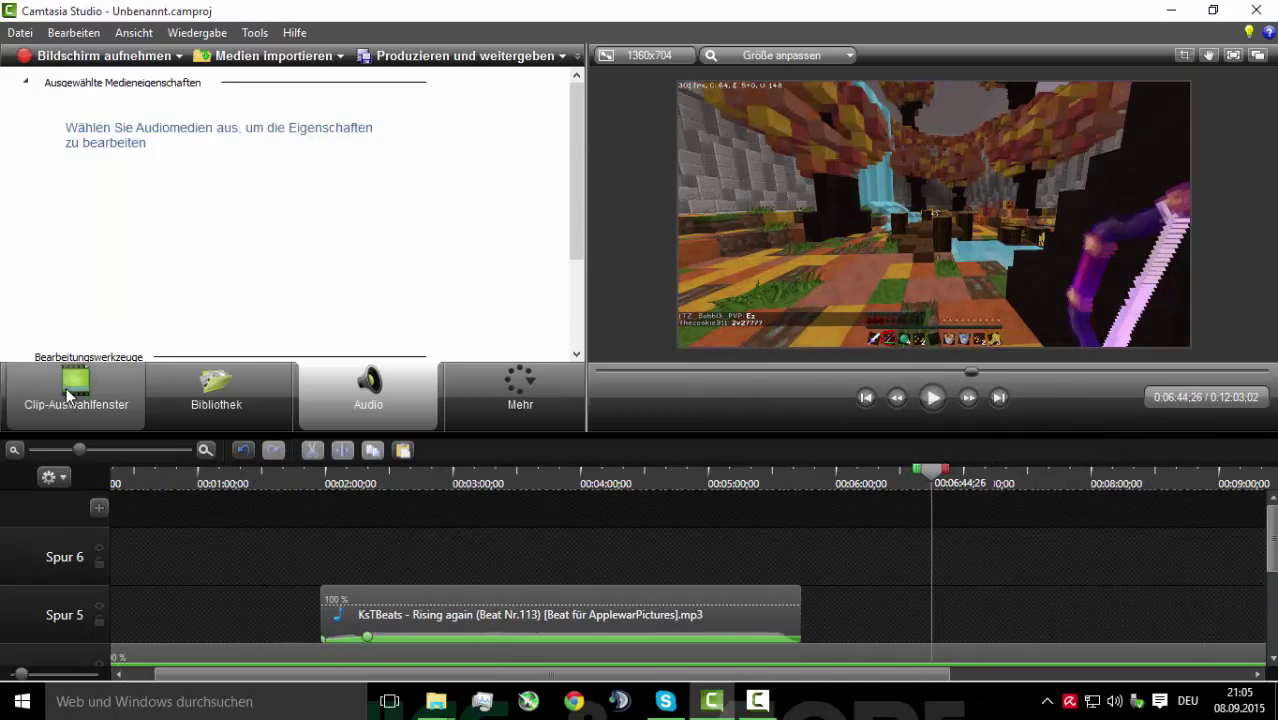
# Place the Beat Nr. 68 track on Spur 5 at about 0:06:30, lower its volume and give it a short fade-in
pyautogui.click(76, 395)
pyautogui.click(58, 177)
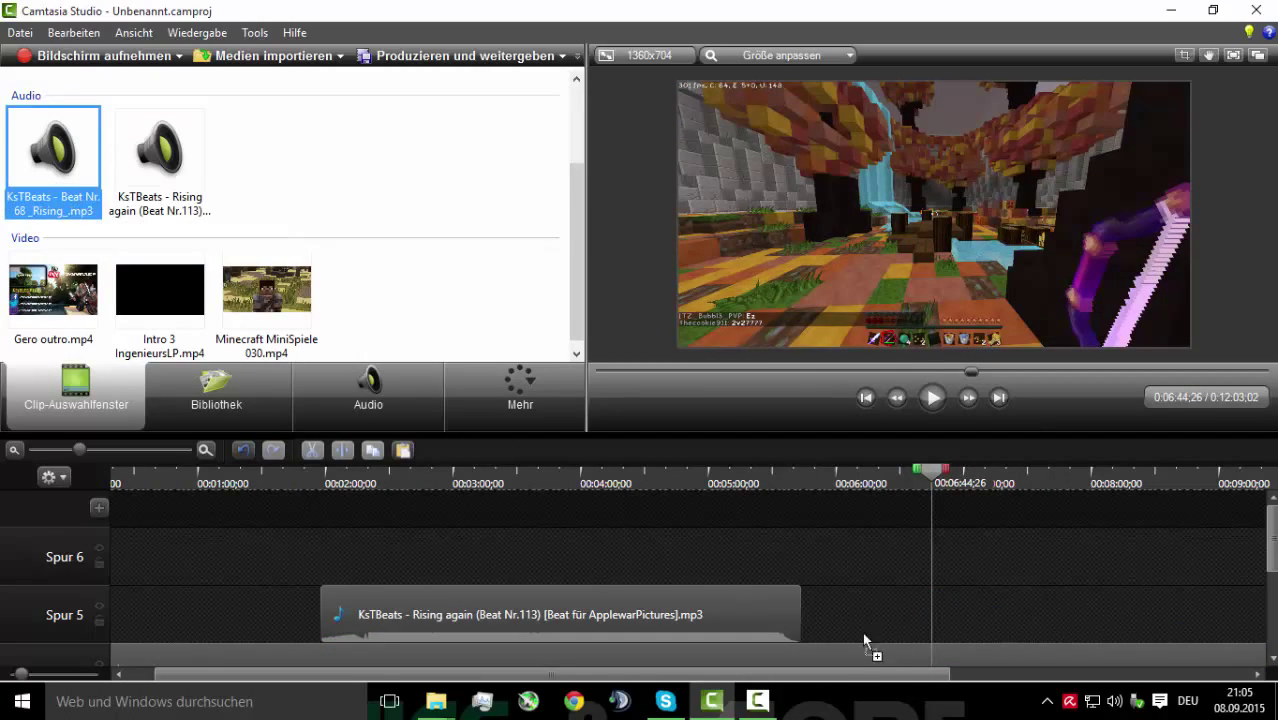
pyautogui.moveTo(865, 641); pyautogui.dragTo(965, 635)
pyautogui.click(932, 400)
pyautogui.doubleClick(961, 618)
pyautogui.rightClick(968, 604)
pyautogui.click(985, 590)
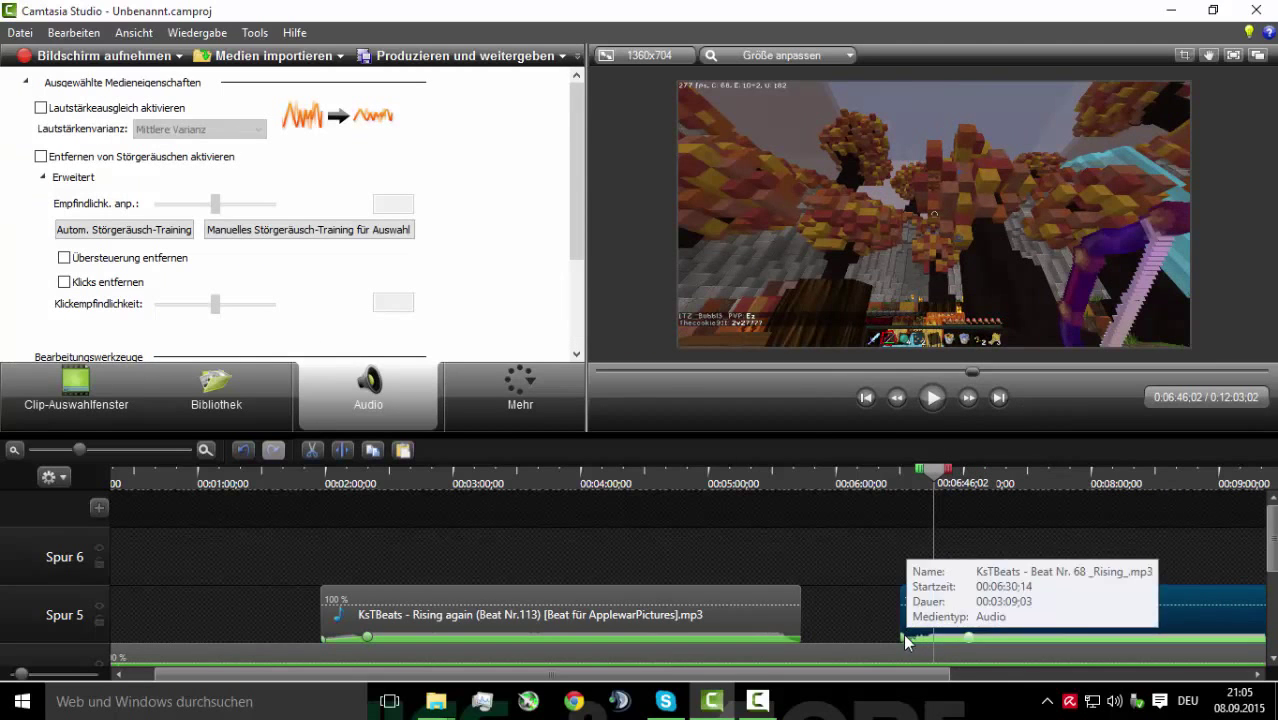
pyautogui.press('space')
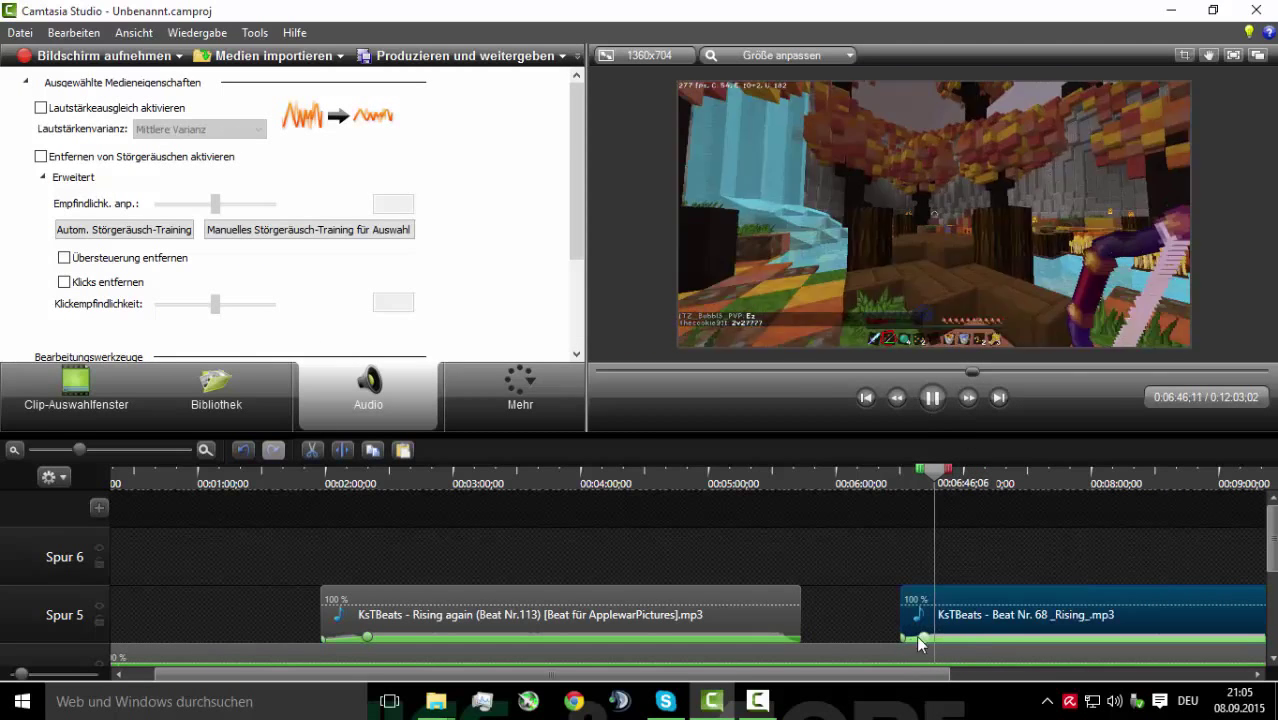
# Enable volume levelling with Niedrige Varianz for the Beat Nr. 68 track, set its volume to 15 %, and play it back
pyautogui.click(98, 109)
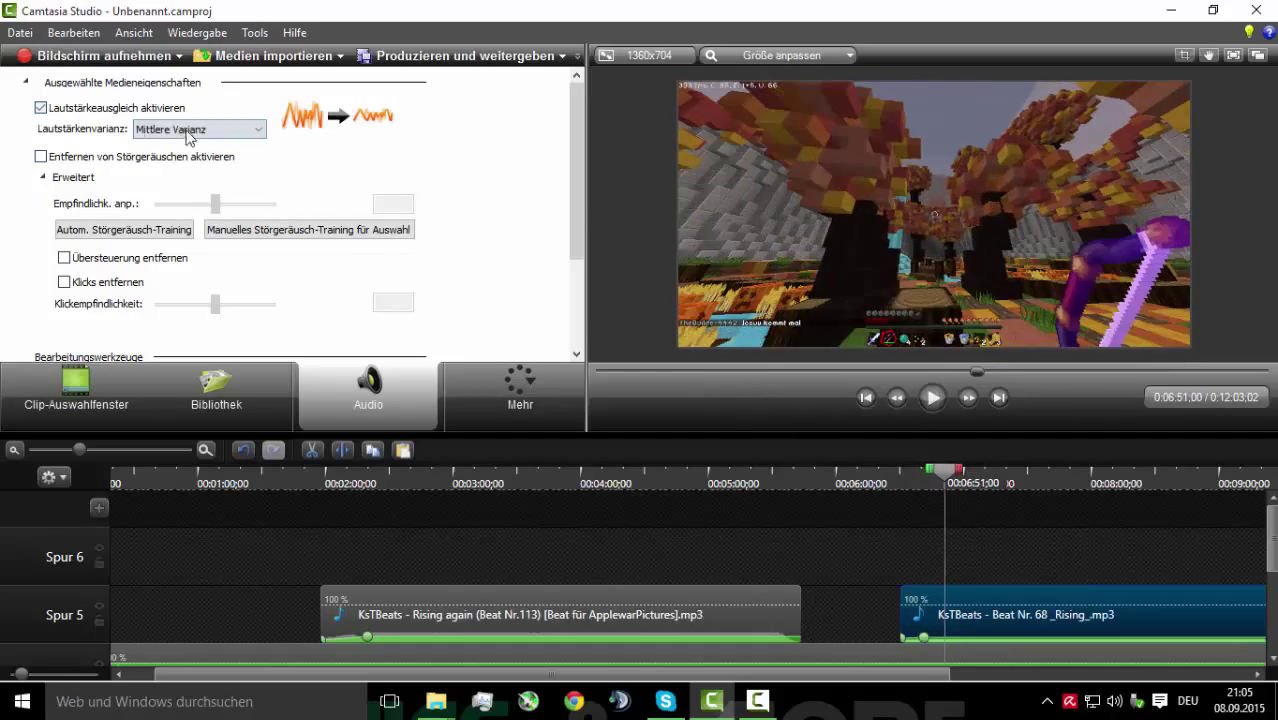
pyautogui.click(928, 397)
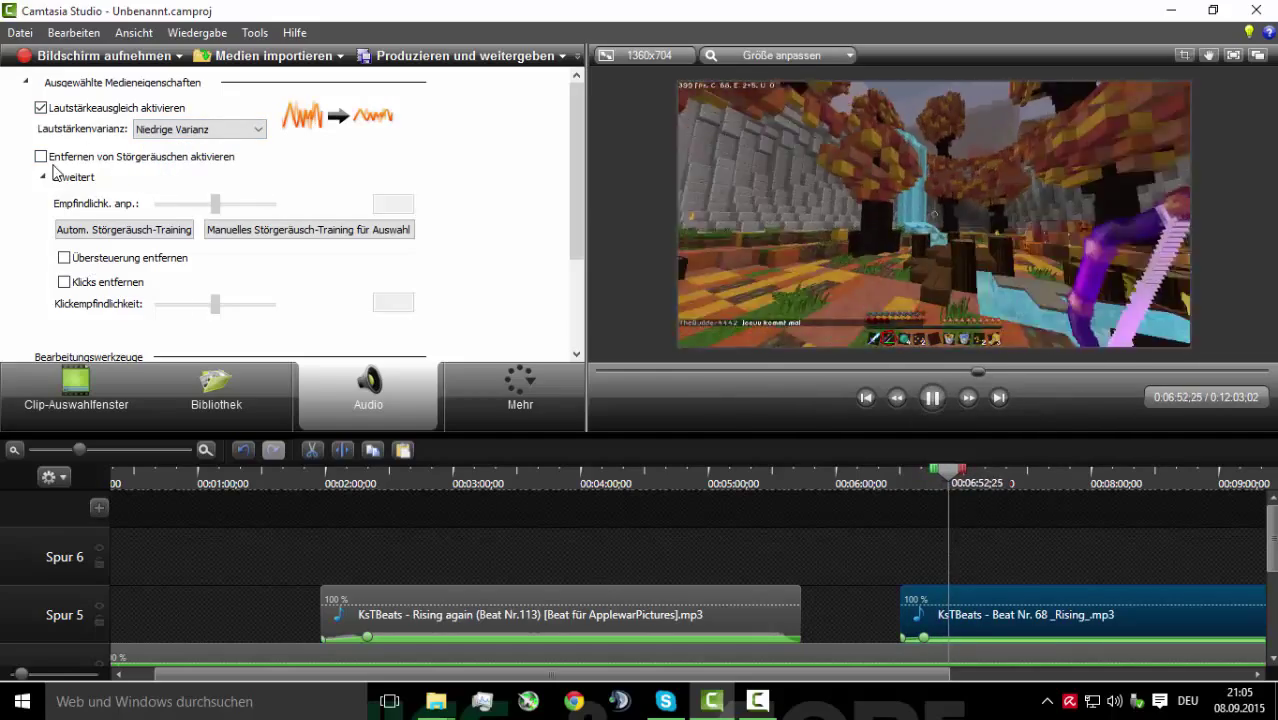
pyautogui.moveTo(995, 637); pyautogui.dragTo(995, 641)
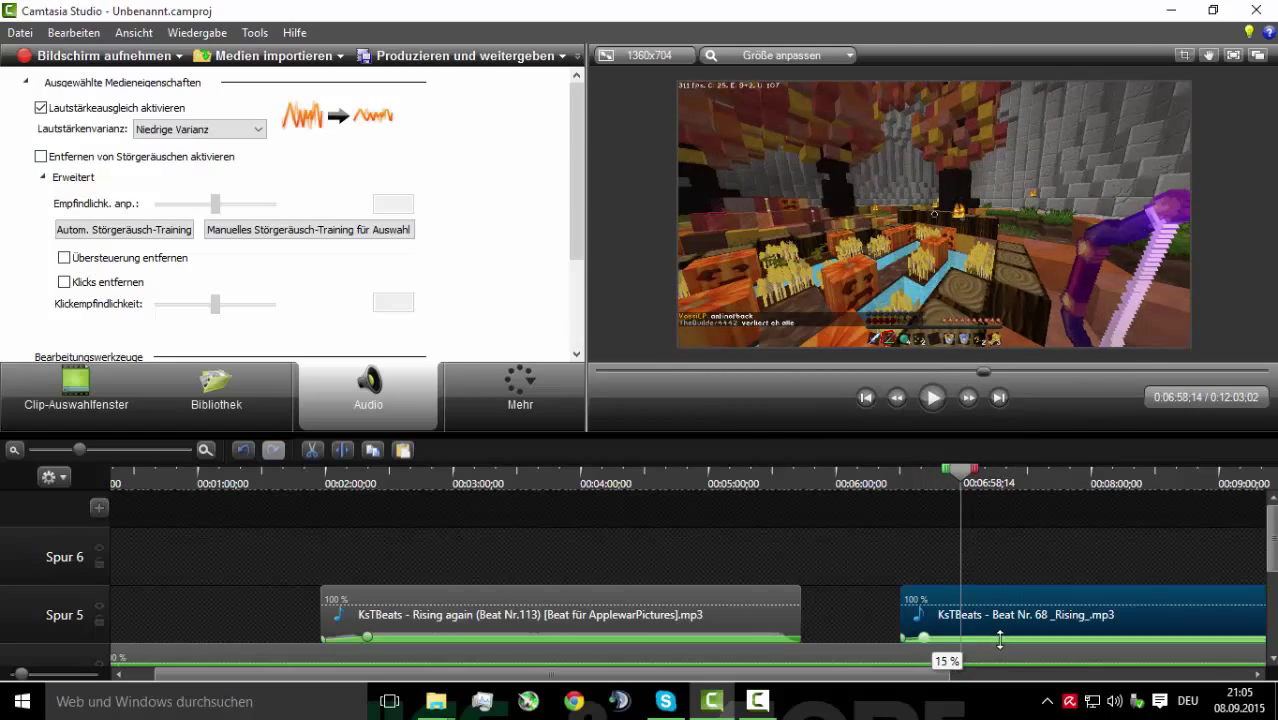
pyautogui.click(933, 396)
# Move the Beat Nr. 68 track along Spur 5 so it starts at about 0:07:31
pyautogui.moveTo(888, 677); pyautogui.dragTo(1172, 678)
pyautogui.moveTo(559, 474); pyautogui.dragTo(594, 482)
pyautogui.moveTo(776, 615); pyautogui.dragTo(904, 615)
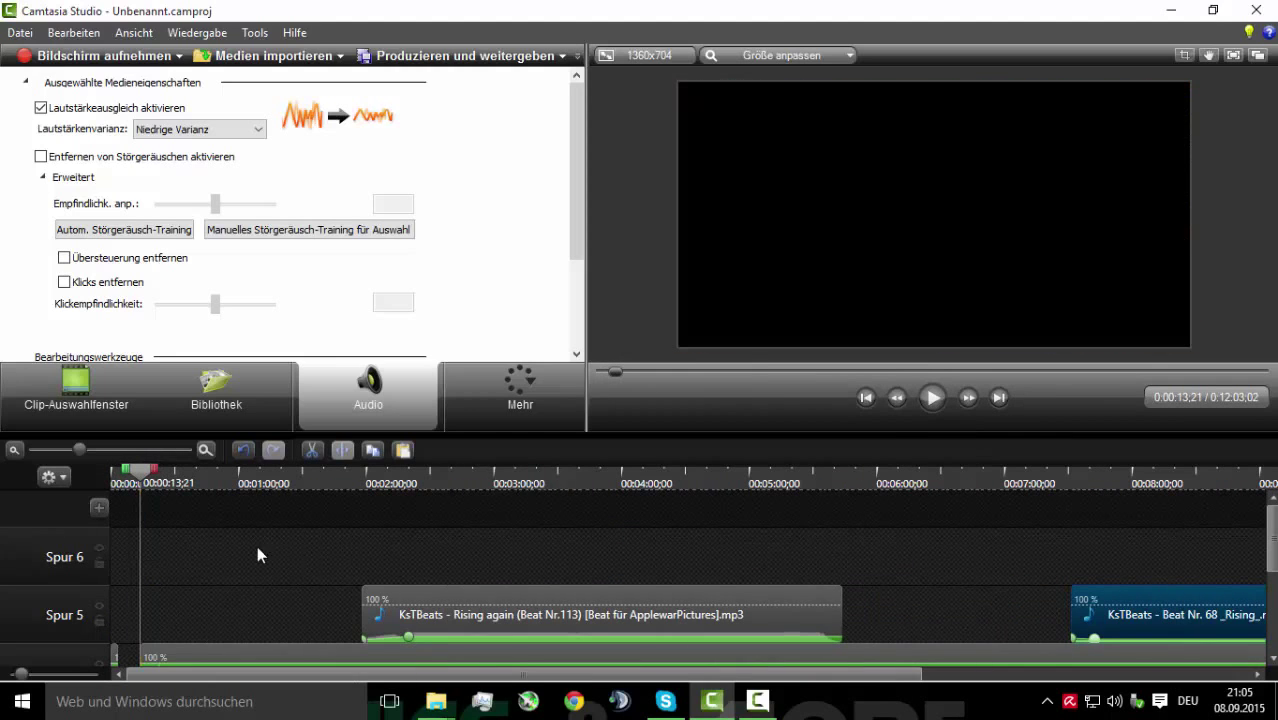
# Add an arrow callout and move it to Spur 6 at about 0:00:38
pyautogui.click(368, 390)
pyautogui.click(72, 92)
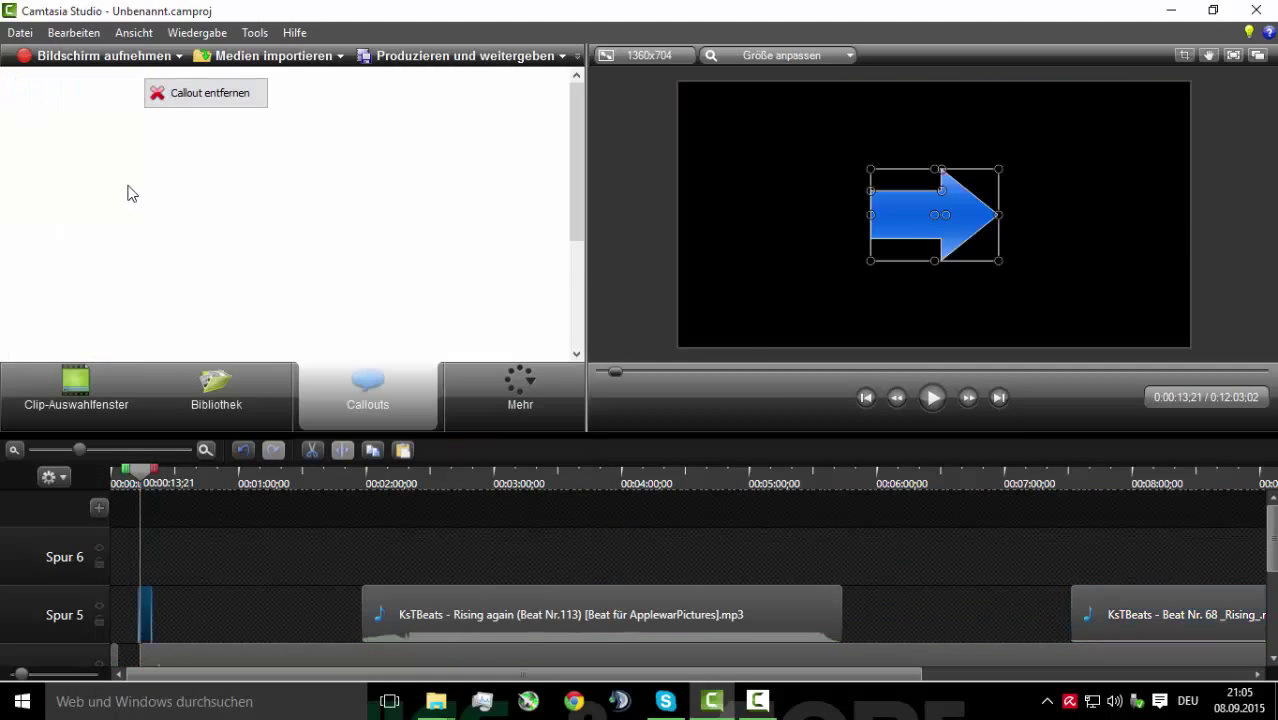
pyautogui.moveTo(147, 608); pyautogui.dragTo(201, 562)
pyautogui.moveTo(79, 450); pyautogui.dragTo(135, 450)
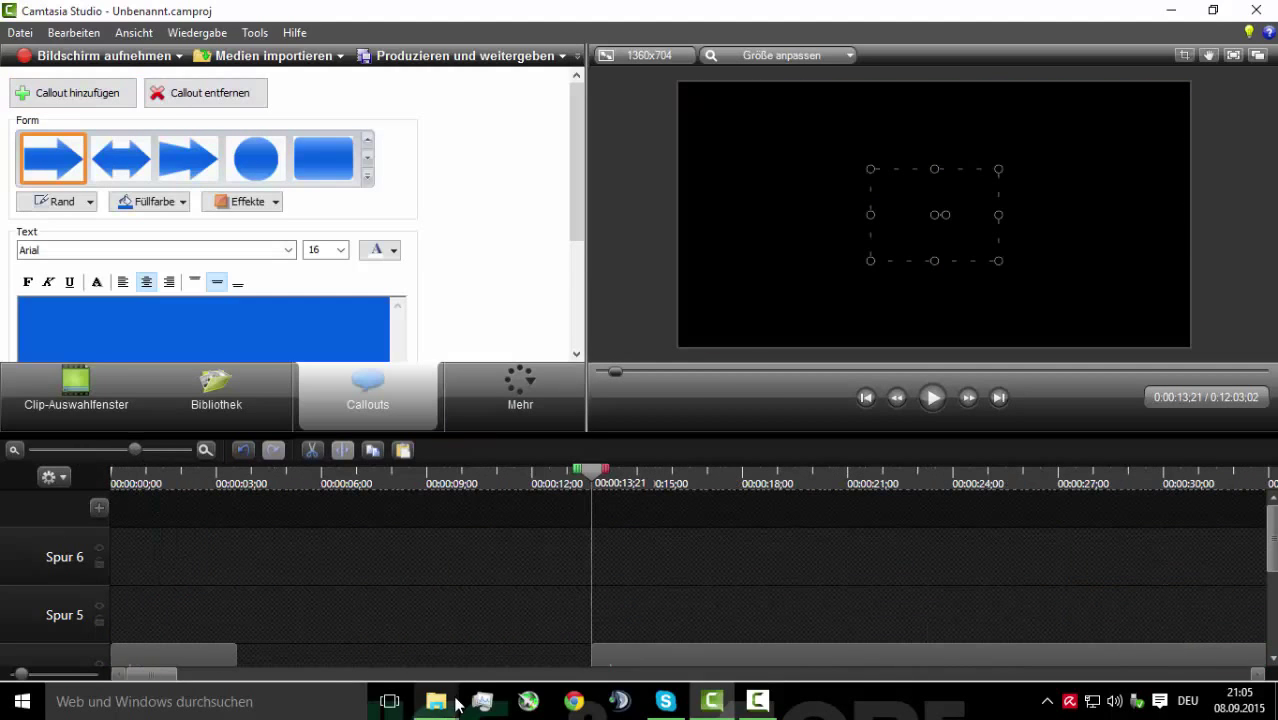
pyautogui.moveTo(148, 680); pyautogui.dragTo(200, 688)
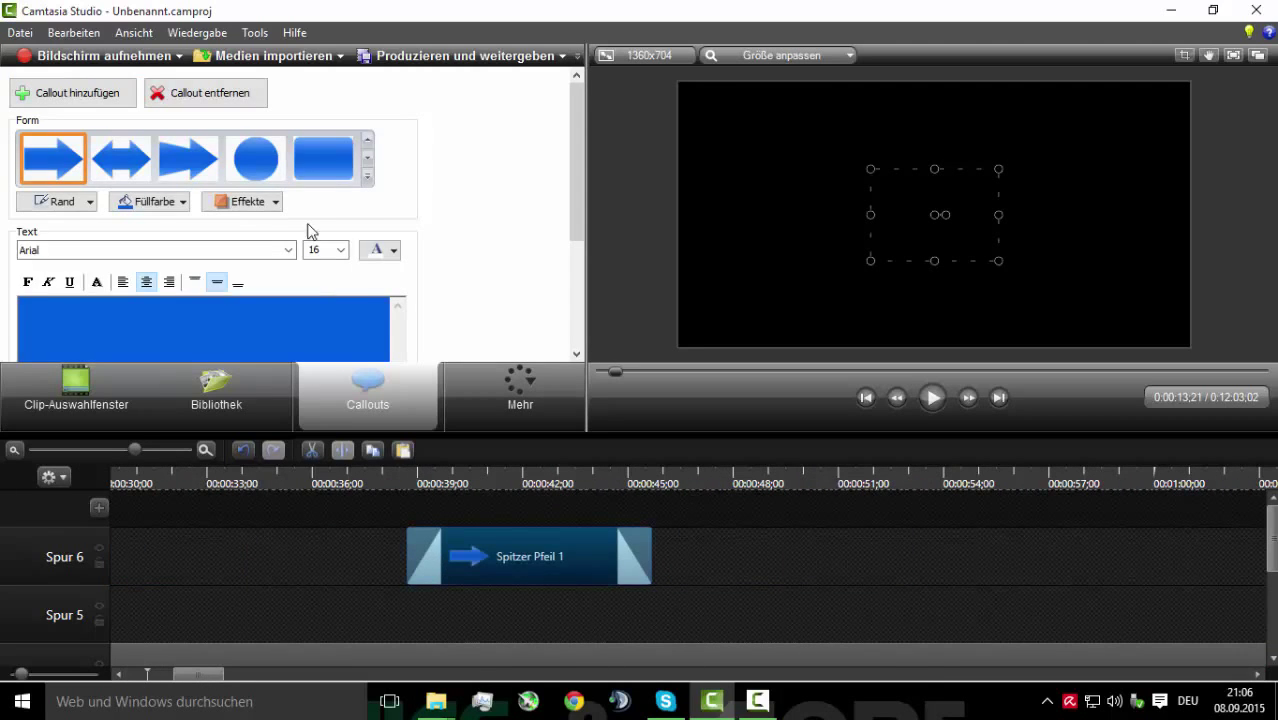
# Change the Spur 6 callout to the plain text shape and enter "Minecraft MiniSpiele 031" as its text
pyautogui.click(367, 177)
pyautogui.click(234, 549)
pyautogui.moveTo(134, 450); pyautogui.dragTo(112, 457)
pyautogui.moveTo(253, 476); pyautogui.dragTo(526, 476)
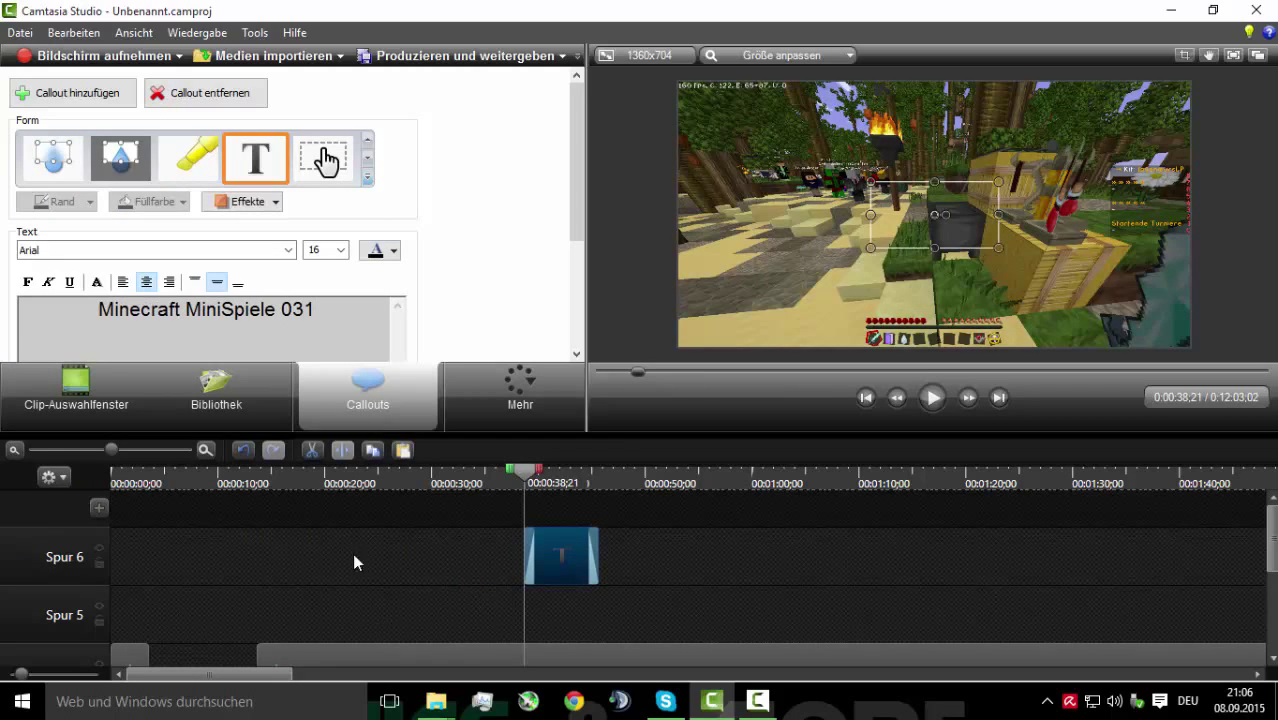
# Colour the word "Minecraft" dark grey and "MiniSpiele 031" yellow in the callout text
pyautogui.click(394, 250)
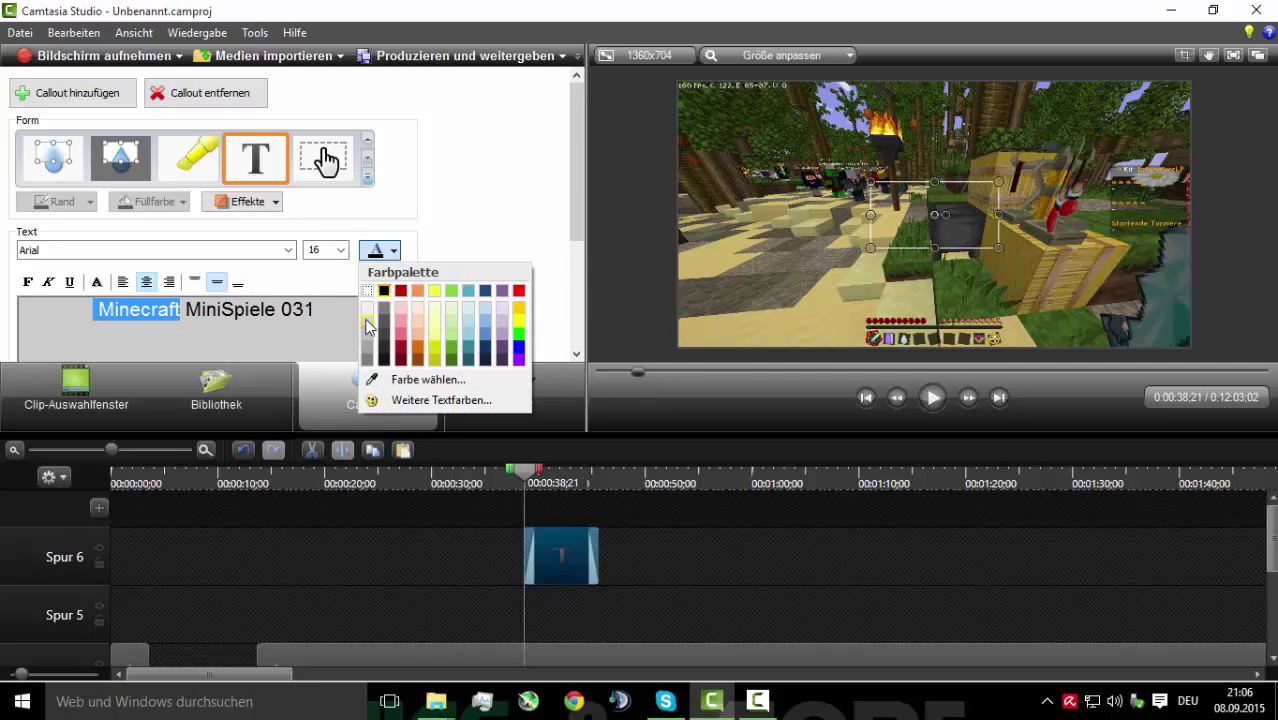
pyautogui.click(385, 336)
pyautogui.click(307, 321)
pyautogui.click(394, 250)
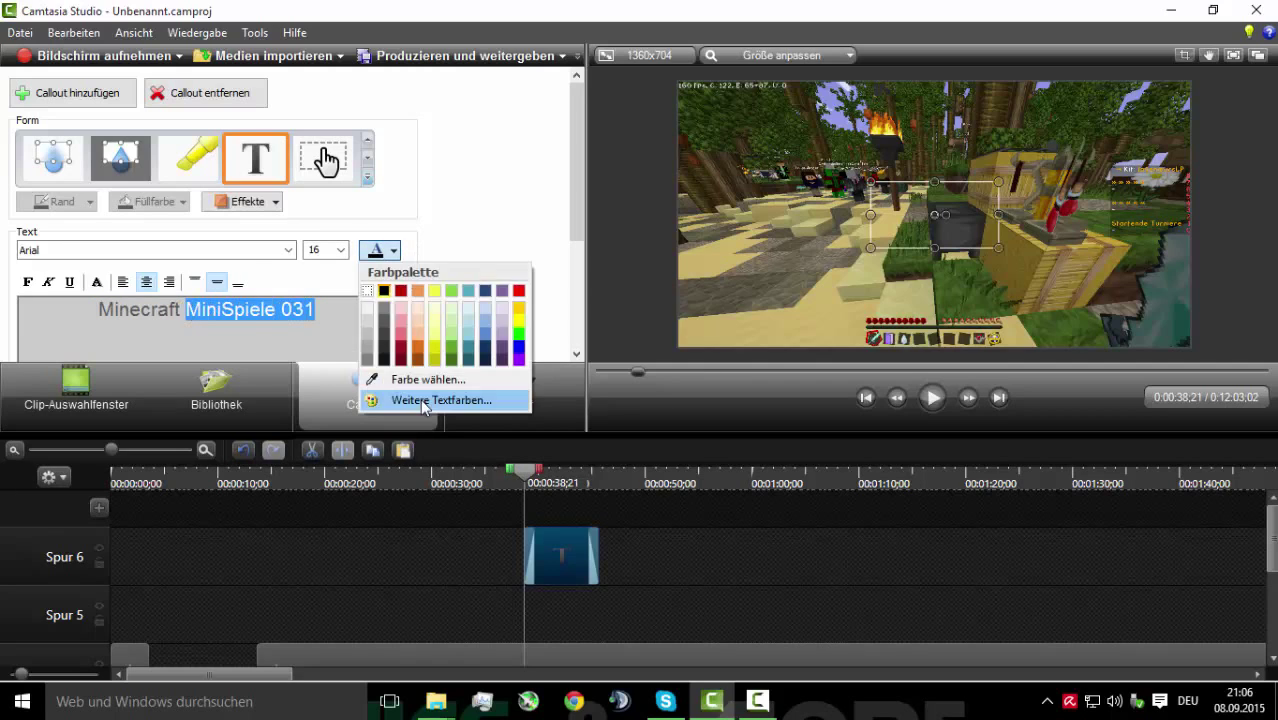
pyautogui.click(437, 351)
# Set the callout text to Arial Black at size 26
pyautogui.click(288, 250)
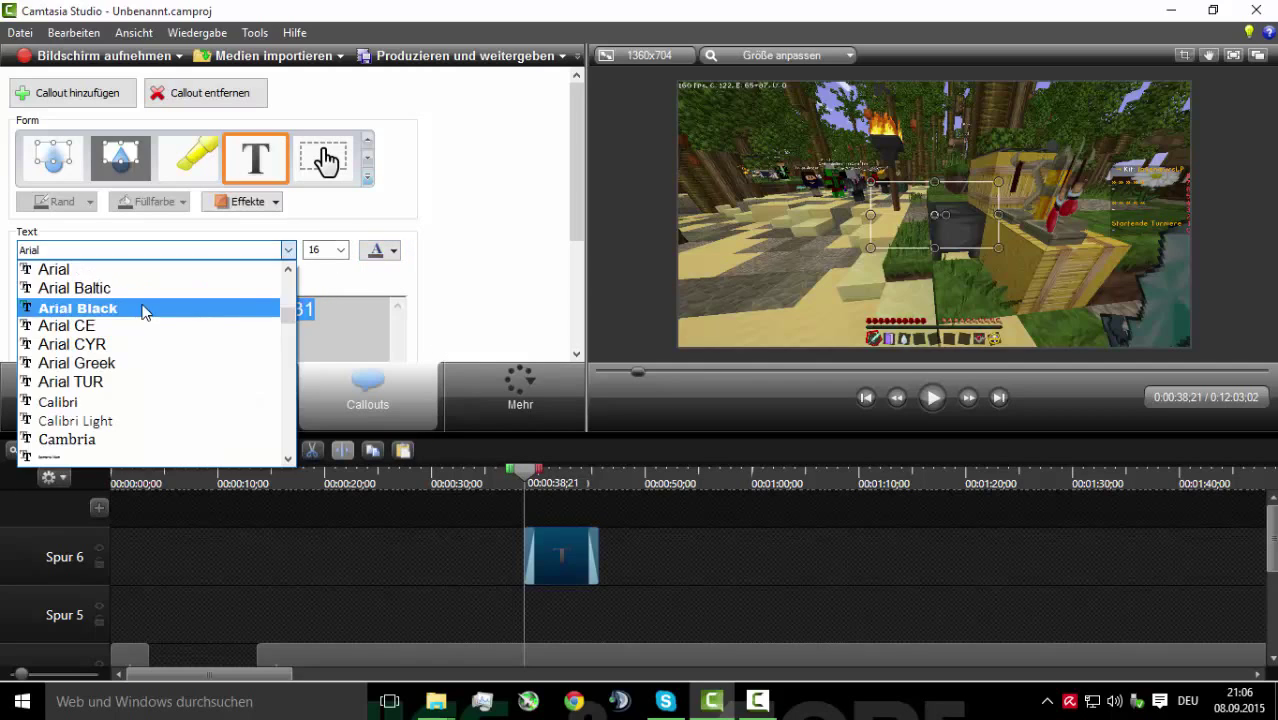
pyautogui.click(60, 303)
pyautogui.click(341, 250)
pyautogui.click(311, 400)
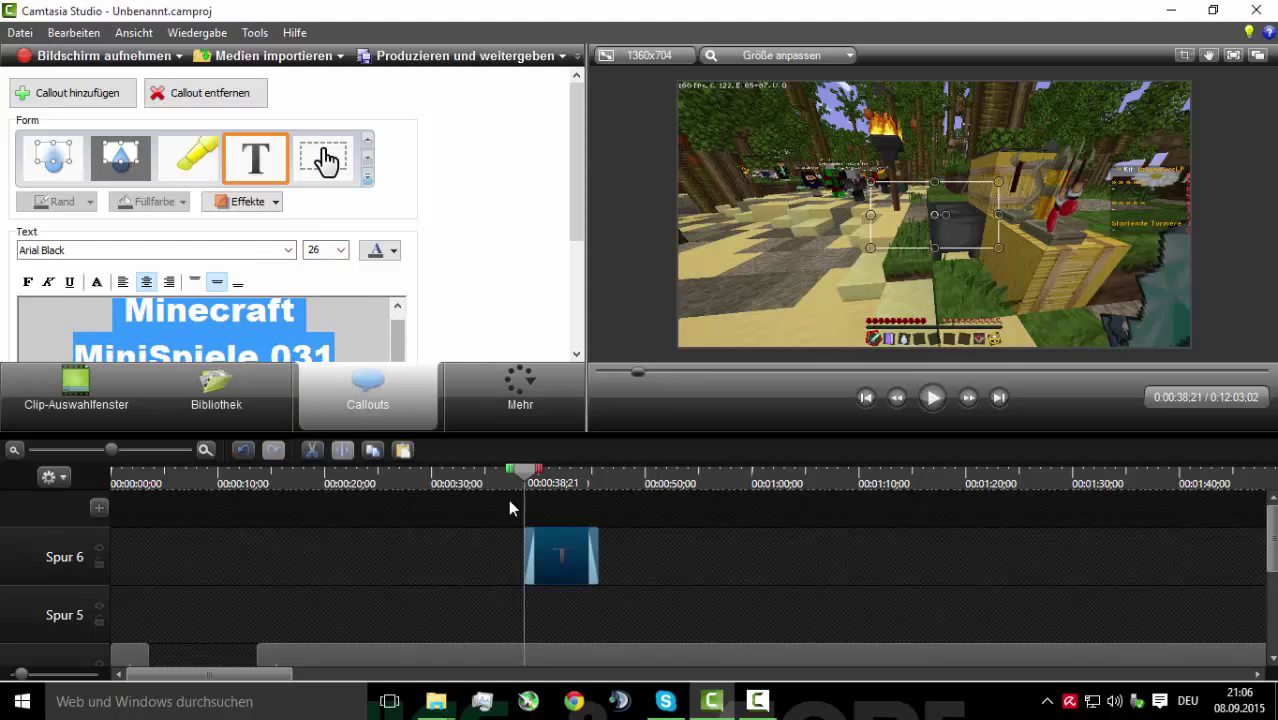
# Move the title callout into the upper-right corner of the video frame, resize it to a single flat text line, and preview it
pyautogui.click(932, 397)
pyautogui.click(950, 226)
pyautogui.moveTo(950, 226); pyautogui.dragTo(1127, 128)
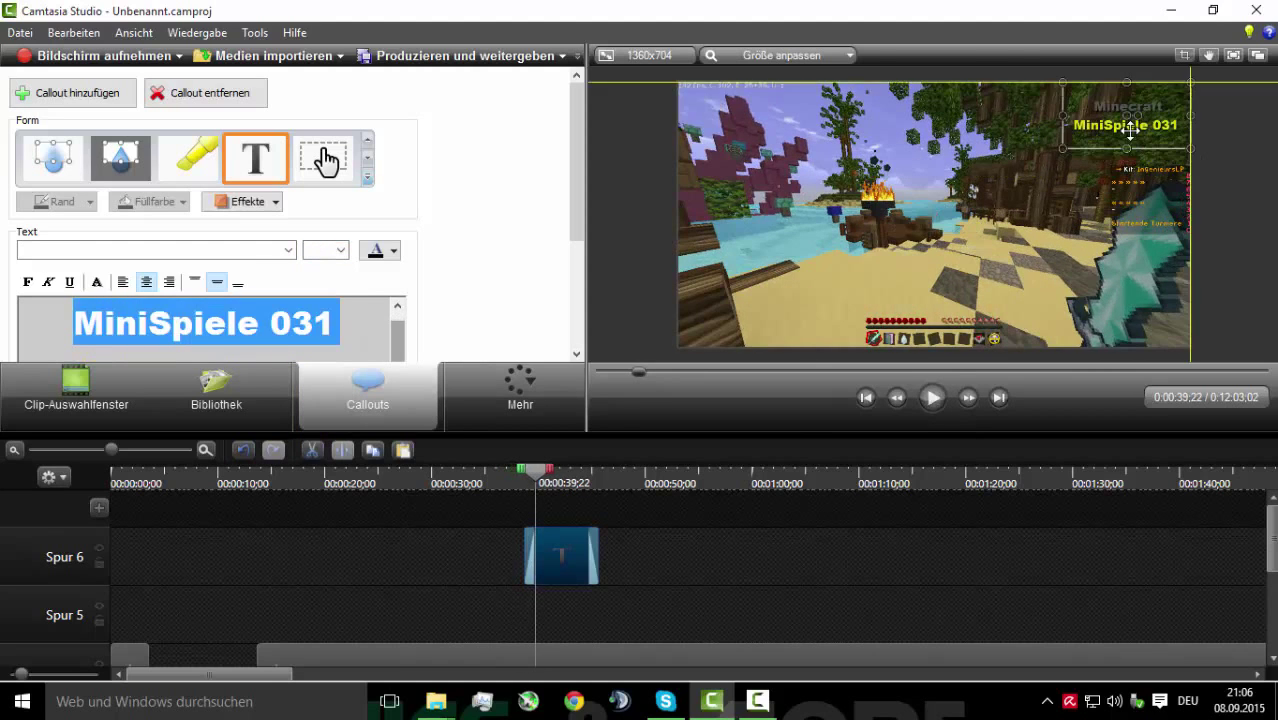
pyautogui.click(1053, 160)
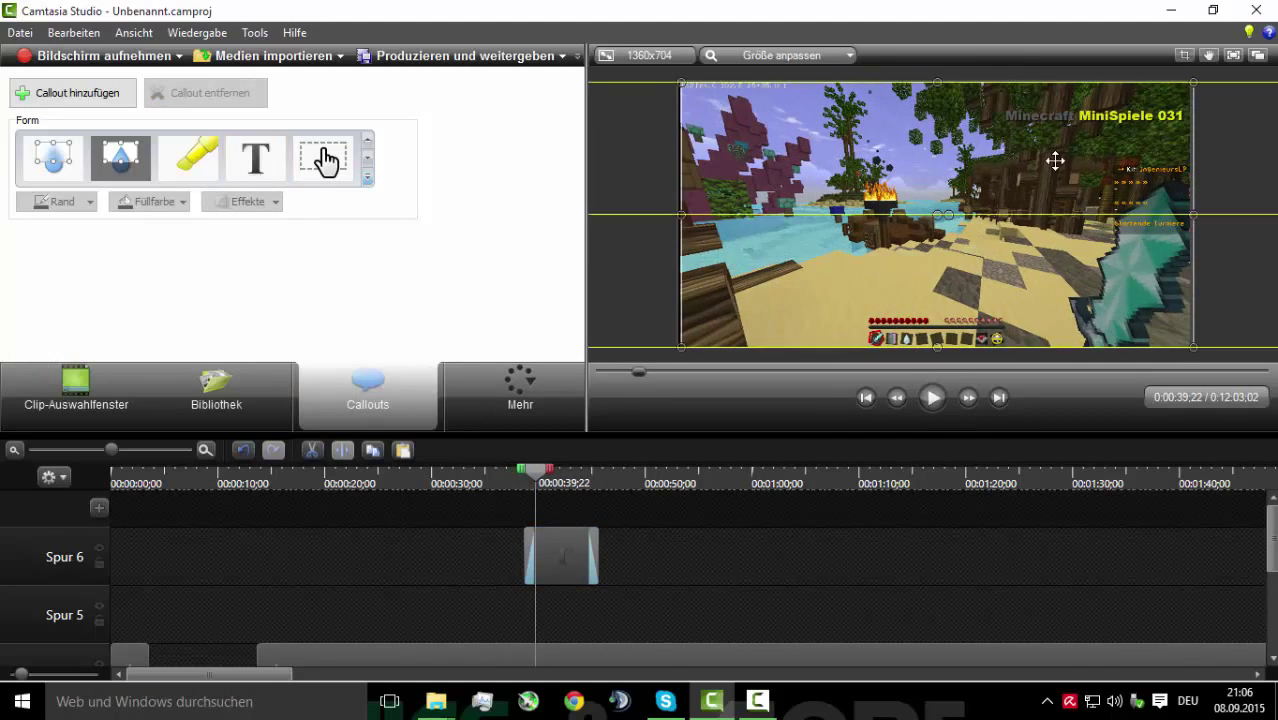
pyautogui.click(1096, 115)
pyautogui.moveTo(1093, 148); pyautogui.dragTo(1093, 135)
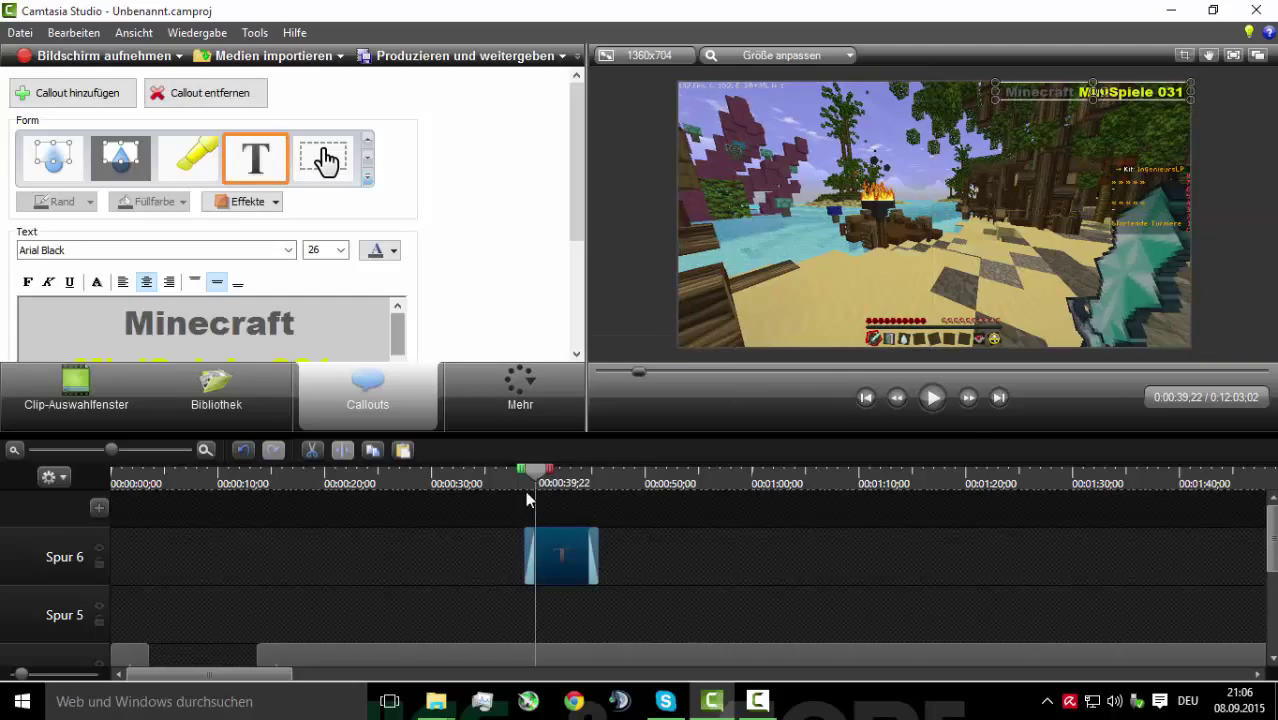
pyautogui.click(932, 397)
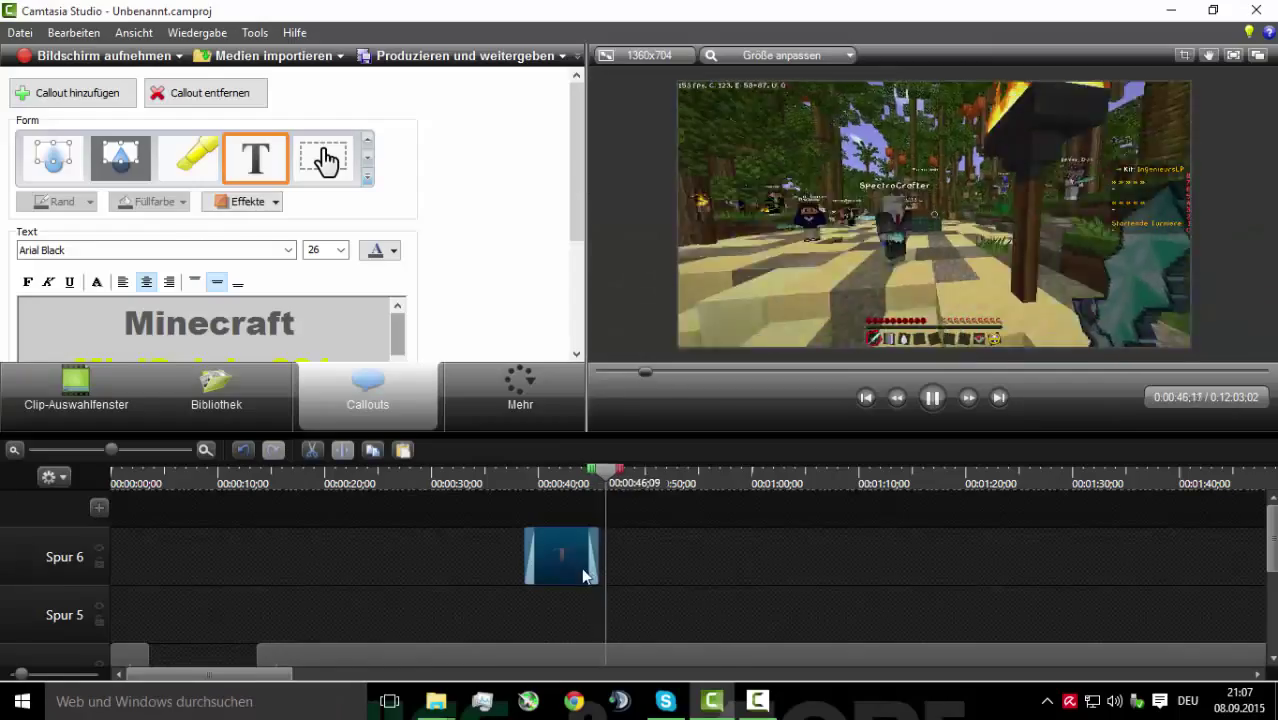
# Extend the title callout on Spur 6 to about 0:11:29 and play back its ending
pyautogui.moveTo(596, 568); pyautogui.dragTo(648, 556)
pyautogui.click(335, 481)
pyautogui.moveTo(335, 475); pyautogui.dragTo(610, 498)
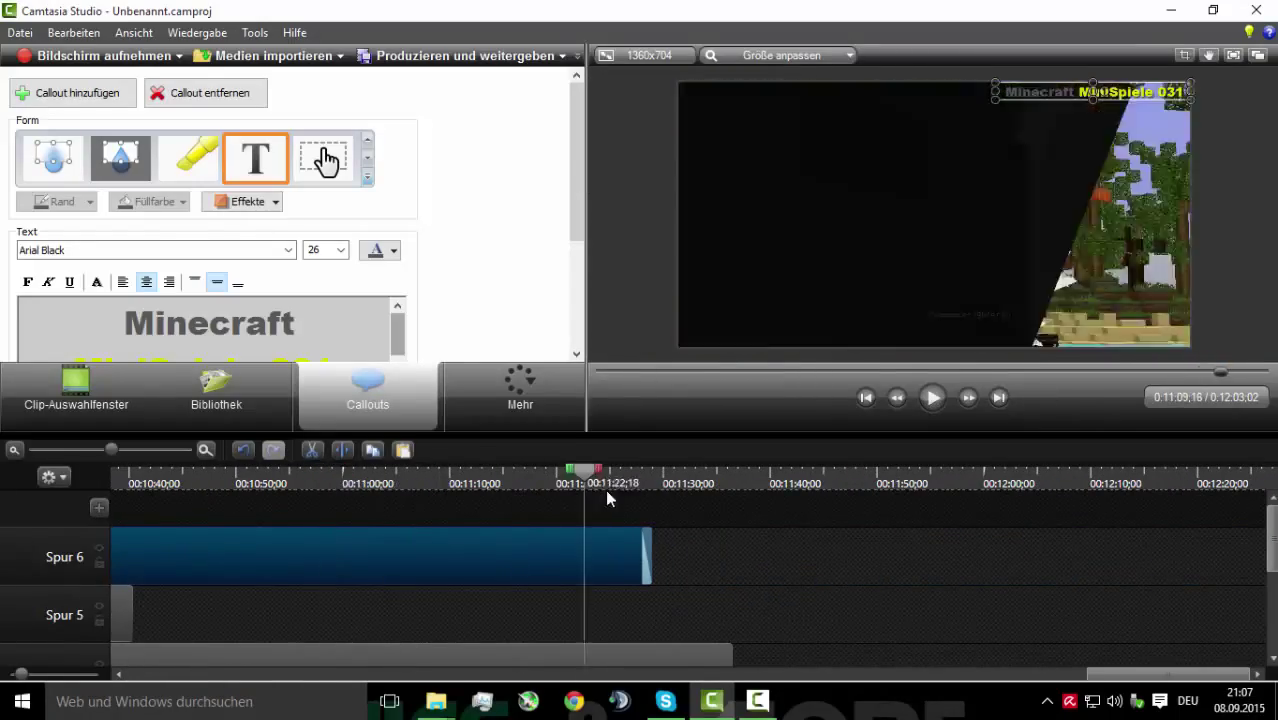
pyautogui.click(932, 397)
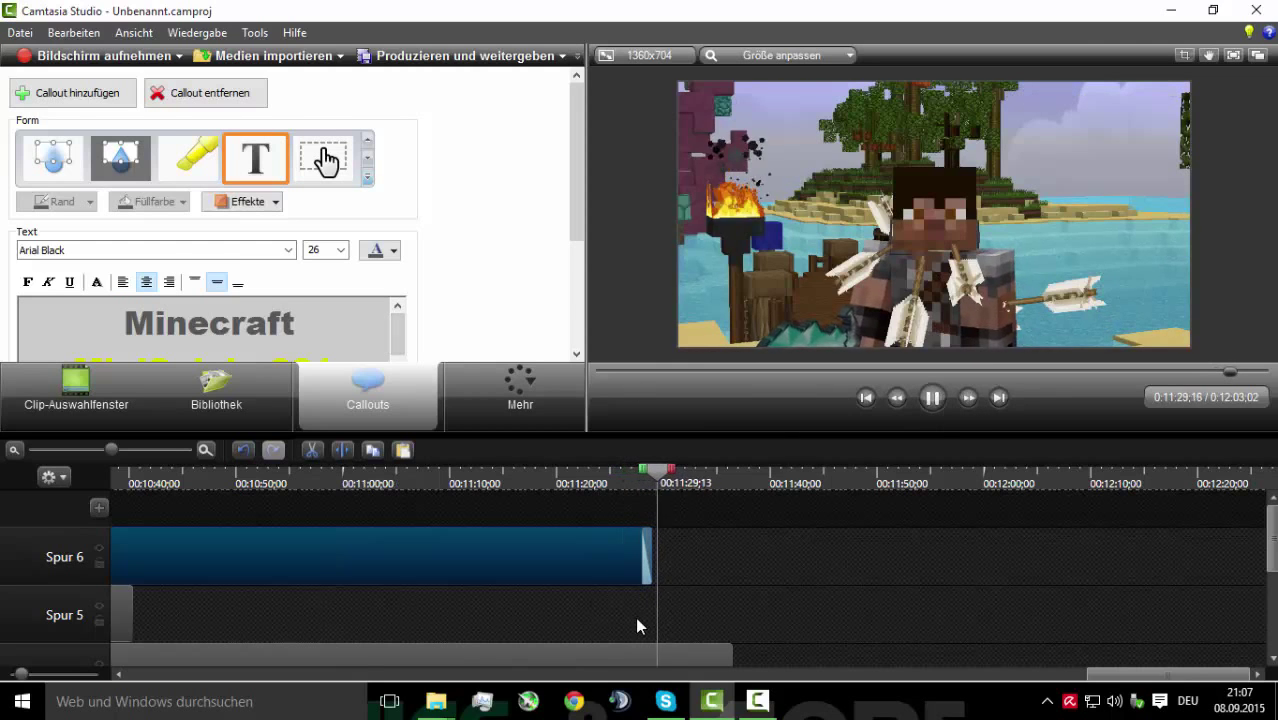
# Set the title callout's Einblenden and Ausblenden to 2,00 s and play back the transition into the outro
pyautogui.scroll(-2, 304, 273)
pyautogui.scroll(-5, 288, 228)
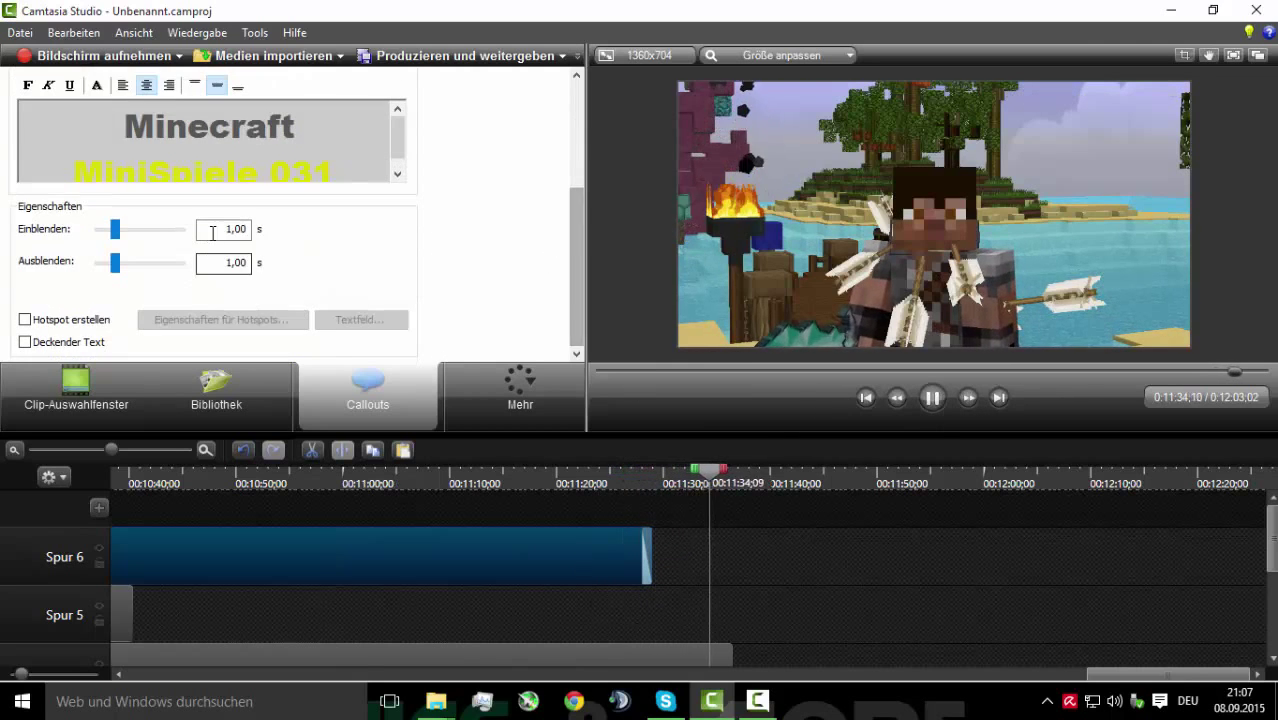
pyautogui.click(228, 262)
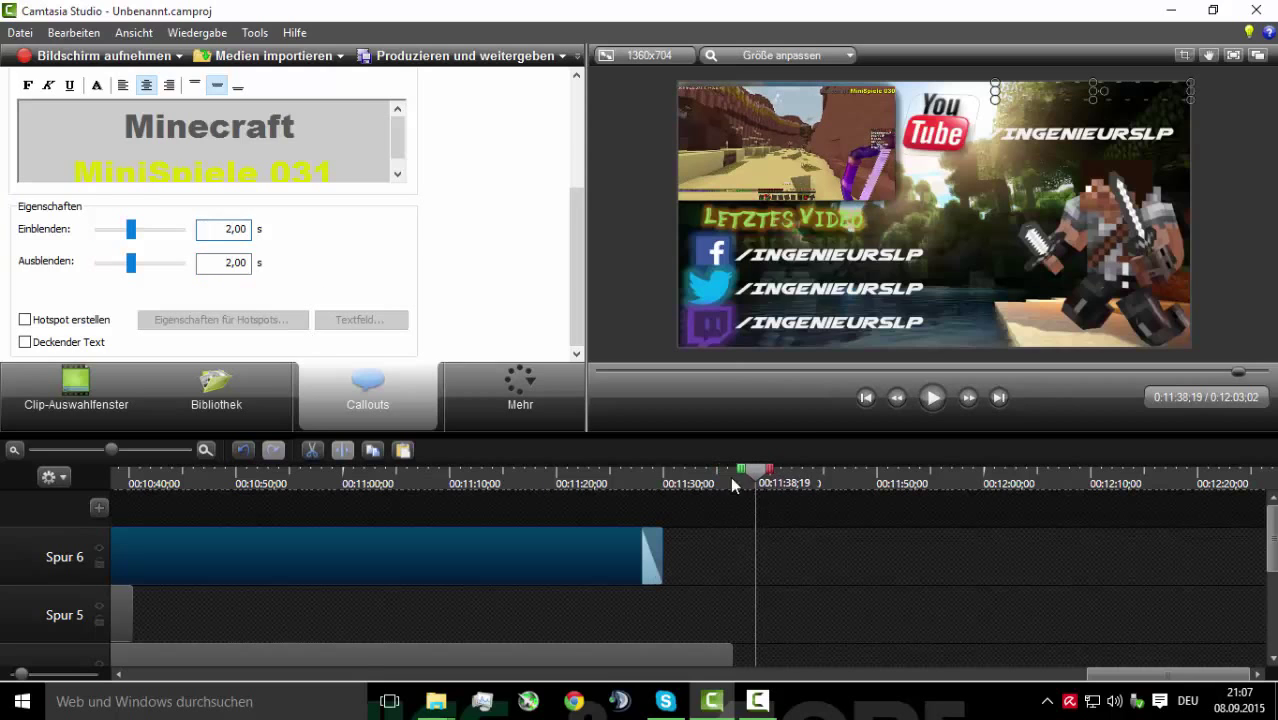
pyautogui.click(642, 484)
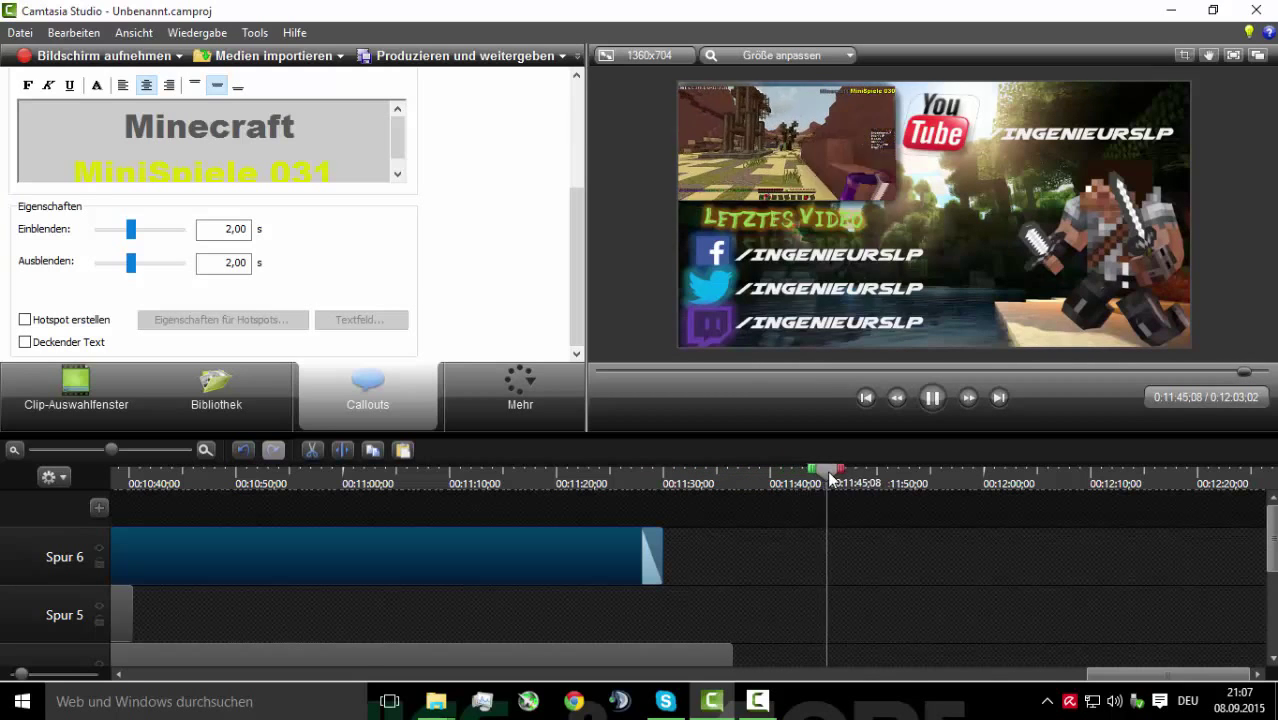
pyautogui.moveTo(829, 480); pyautogui.dragTo(697, 476)
# Start saving the project as Minecraft MiniSpiele 031 and browse to the .Gespeicherte Projekte\2015\Minecraft MiniSpiele folder on drive D
pyautogui.hotkey('ctrl', 's')
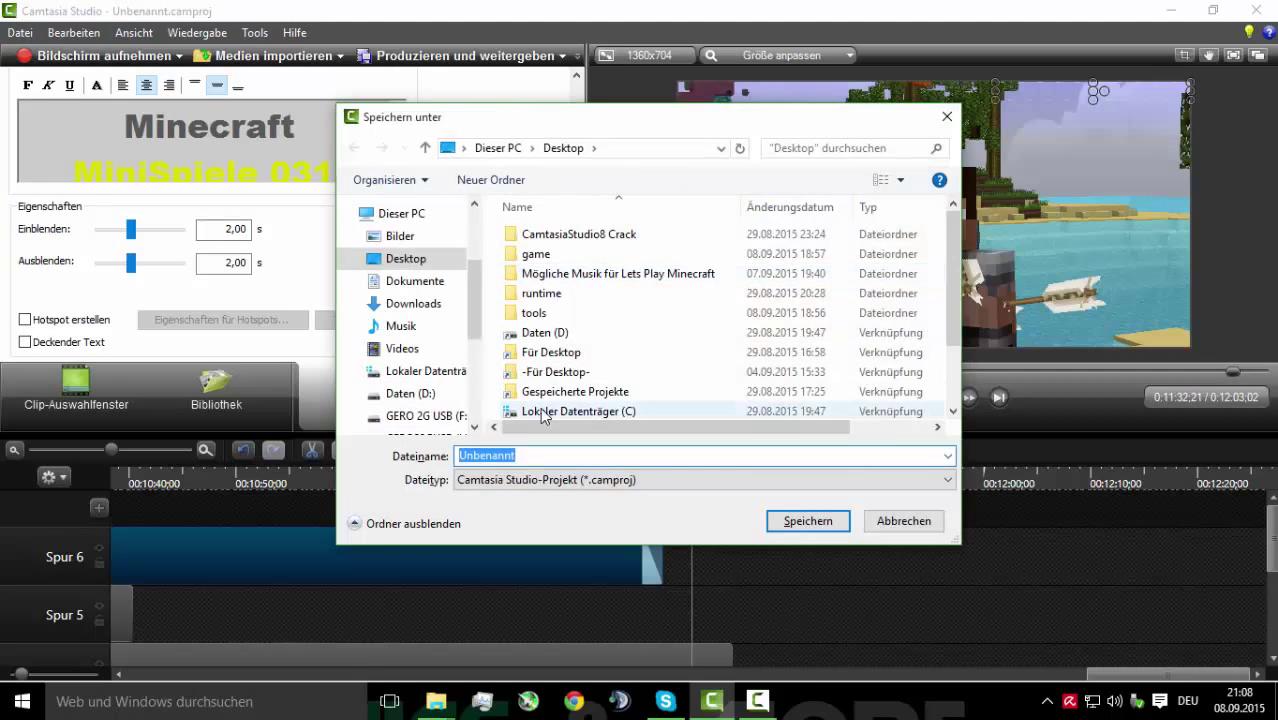
pyautogui.write('Minecraft Mini')
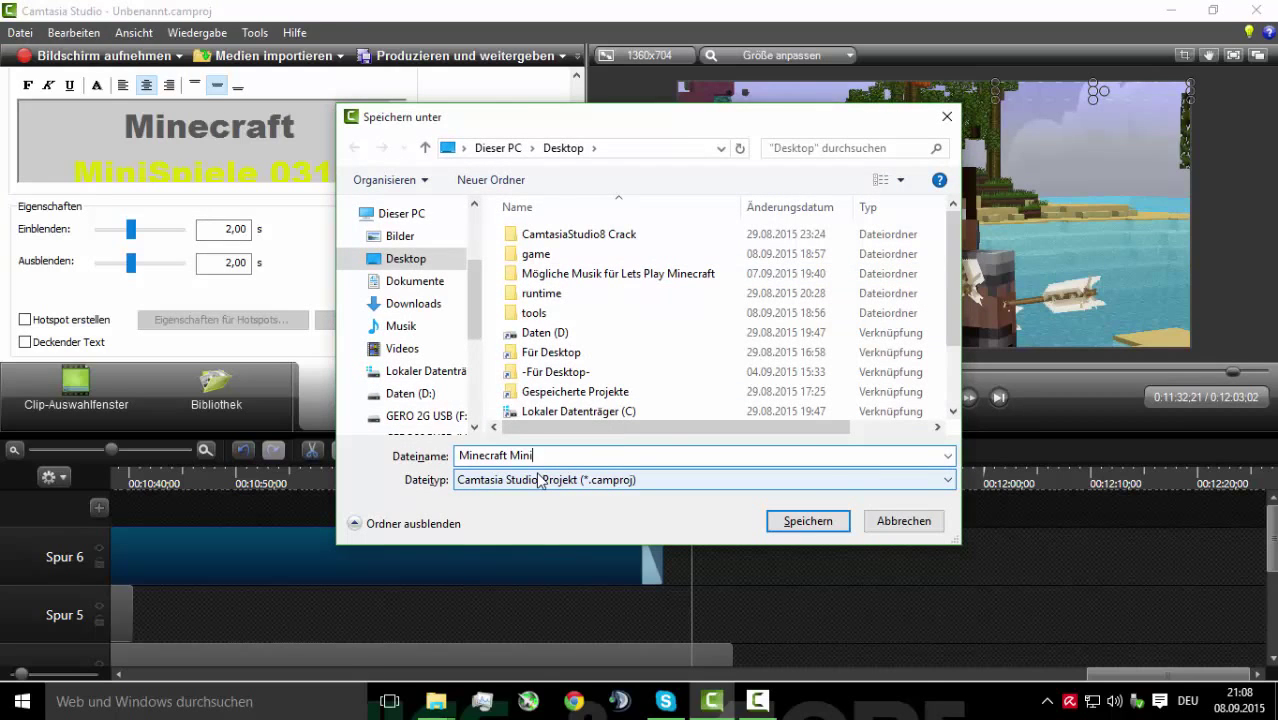
pyautogui.write('31')
pyautogui.click(396, 398)
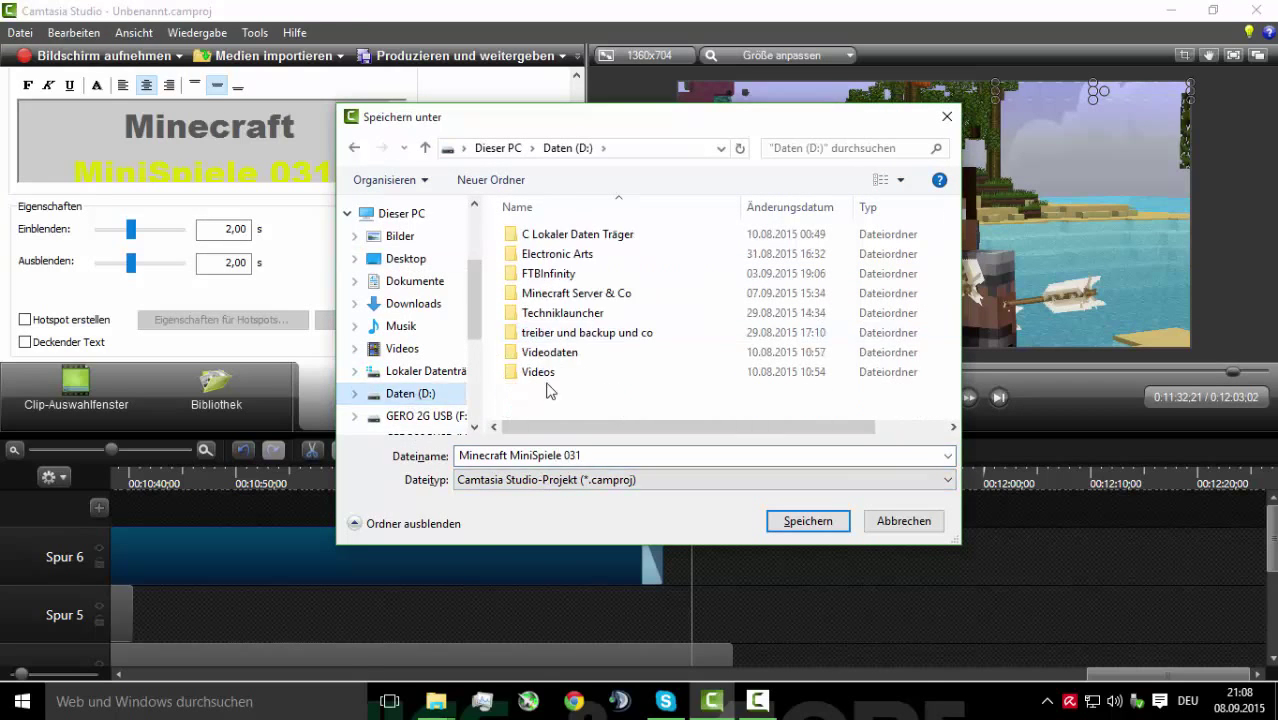
pyautogui.doubleClick(550, 354)
pyautogui.doubleClick(556, 241)
pyautogui.doubleClick(555, 241)
pyautogui.doubleClick(555, 256)
pyautogui.scroll(-1, 552, 330)
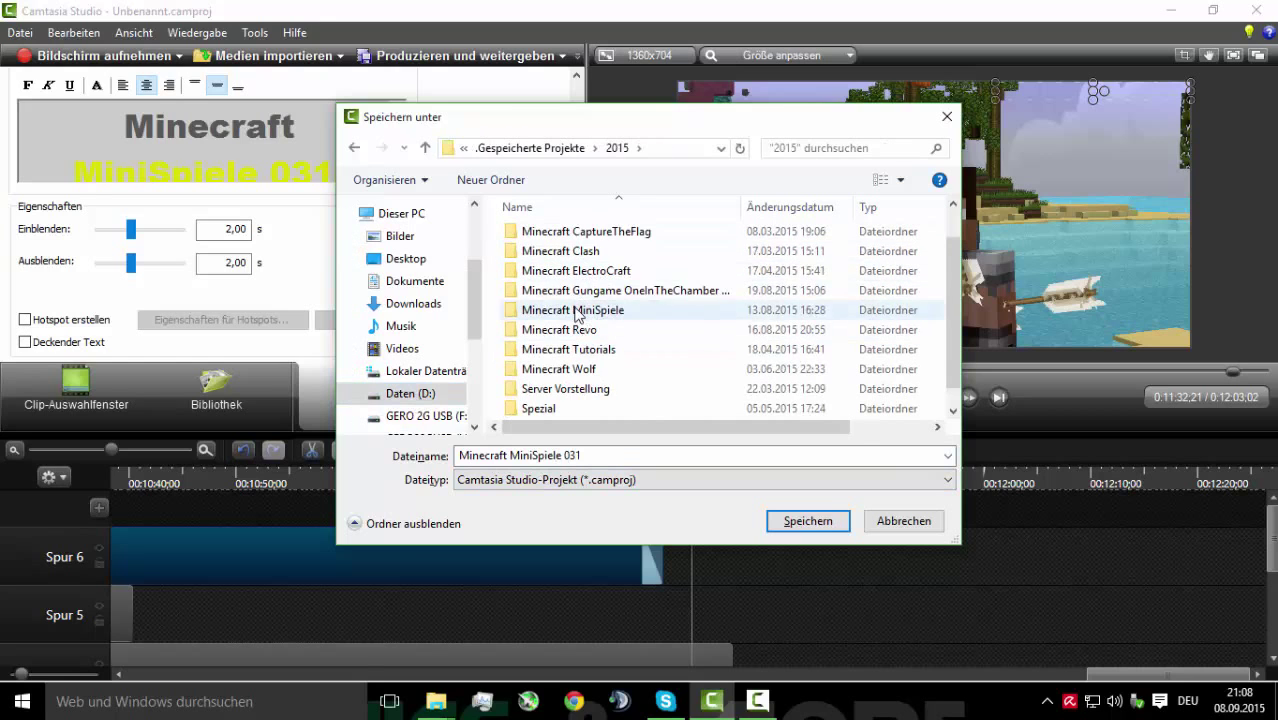
pyautogui.doubleClick(552, 350)
# Create a subfolder called Minecraft MiniSpiele 031 and save the project in it
pyautogui.click(490, 180)
pyautogui.write('Minecraft MiniSpiele 031')
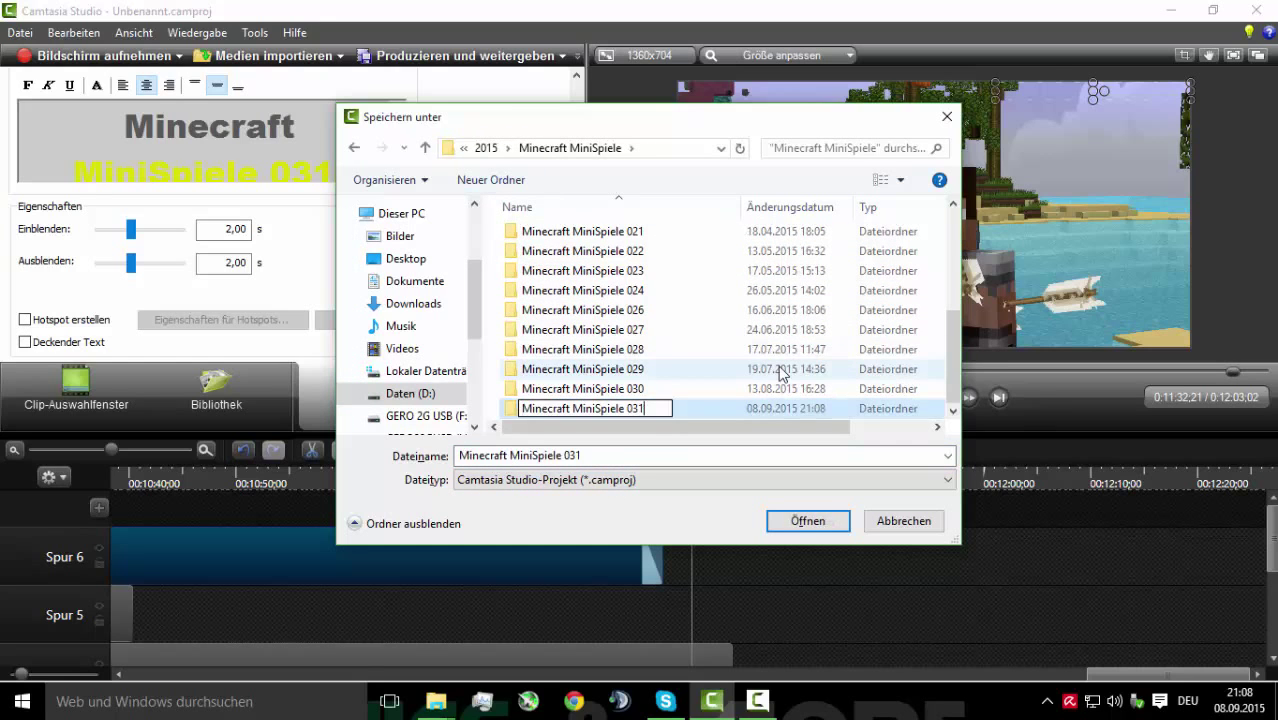
pyautogui.press('Return')
pyautogui.doubleClick(646, 411)
pyautogui.click(808, 521)
pyautogui.press('Return')
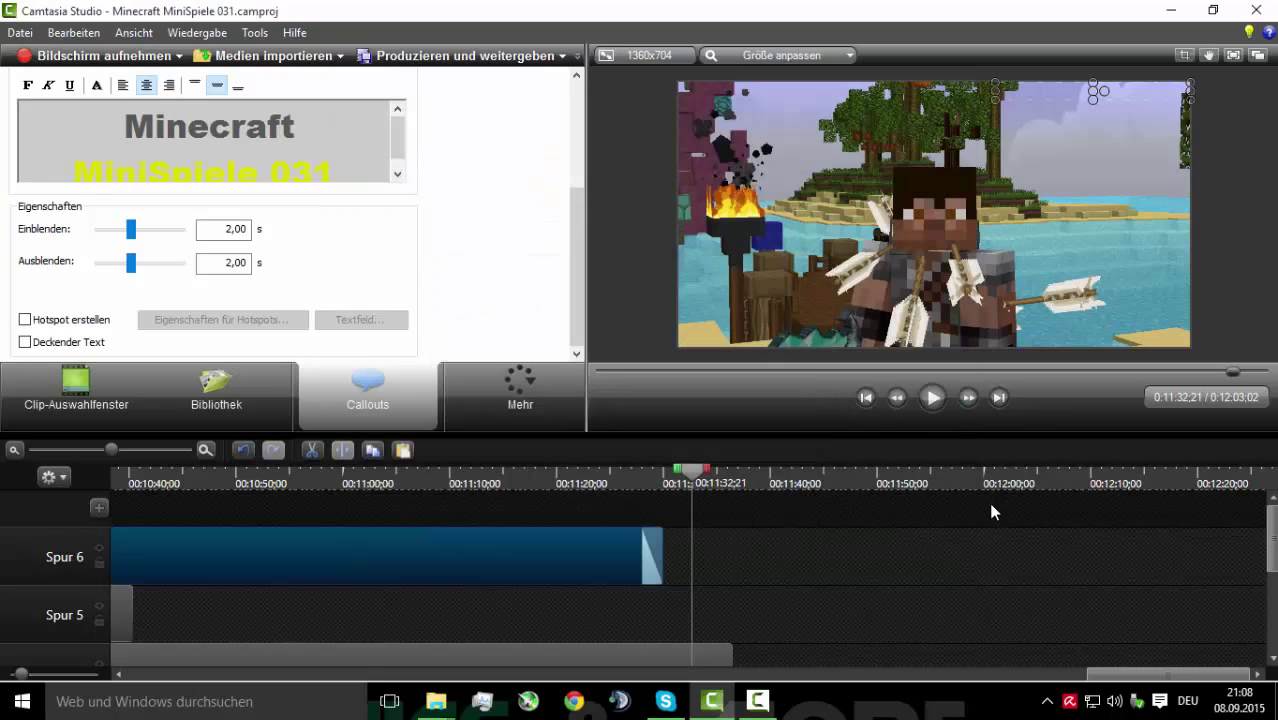
# Produce the video with the MP4 mit Smart Player (bis zu 1080p) preset, agreeing to overwrite the existing files
pyautogui.click(535, 56)
pyautogui.click(534, 78)
pyautogui.click(685, 182)
pyautogui.click(683, 471)
pyautogui.click(706, 182)
pyautogui.scroll(1, 705, 284)
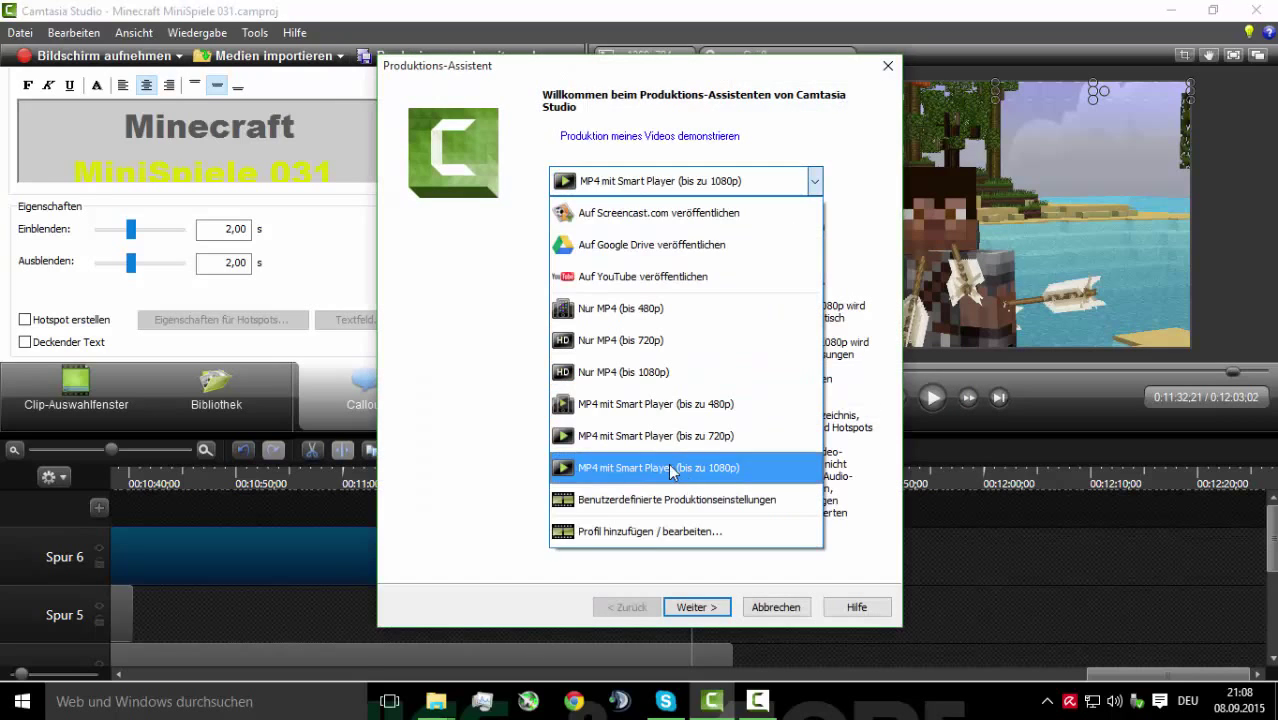
pyautogui.click(670, 460)
pyautogui.press('Return')
pyautogui.click(705, 611)
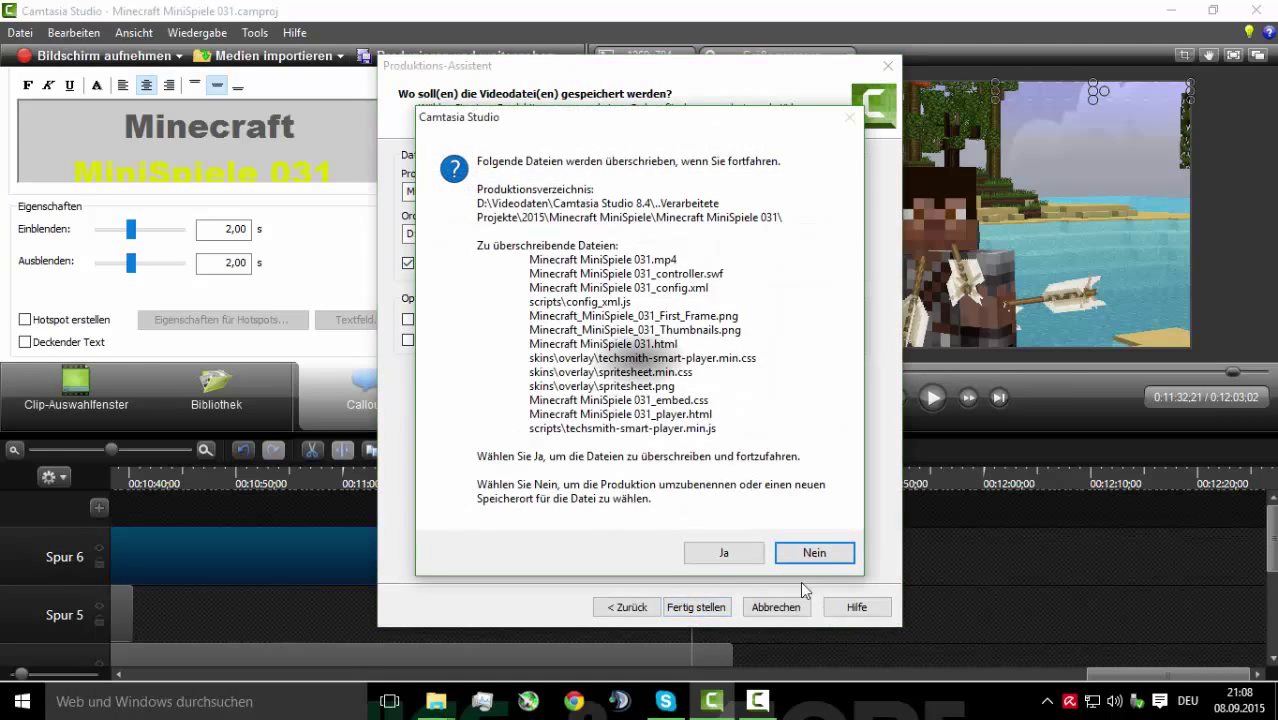
pyautogui.click(733, 556)
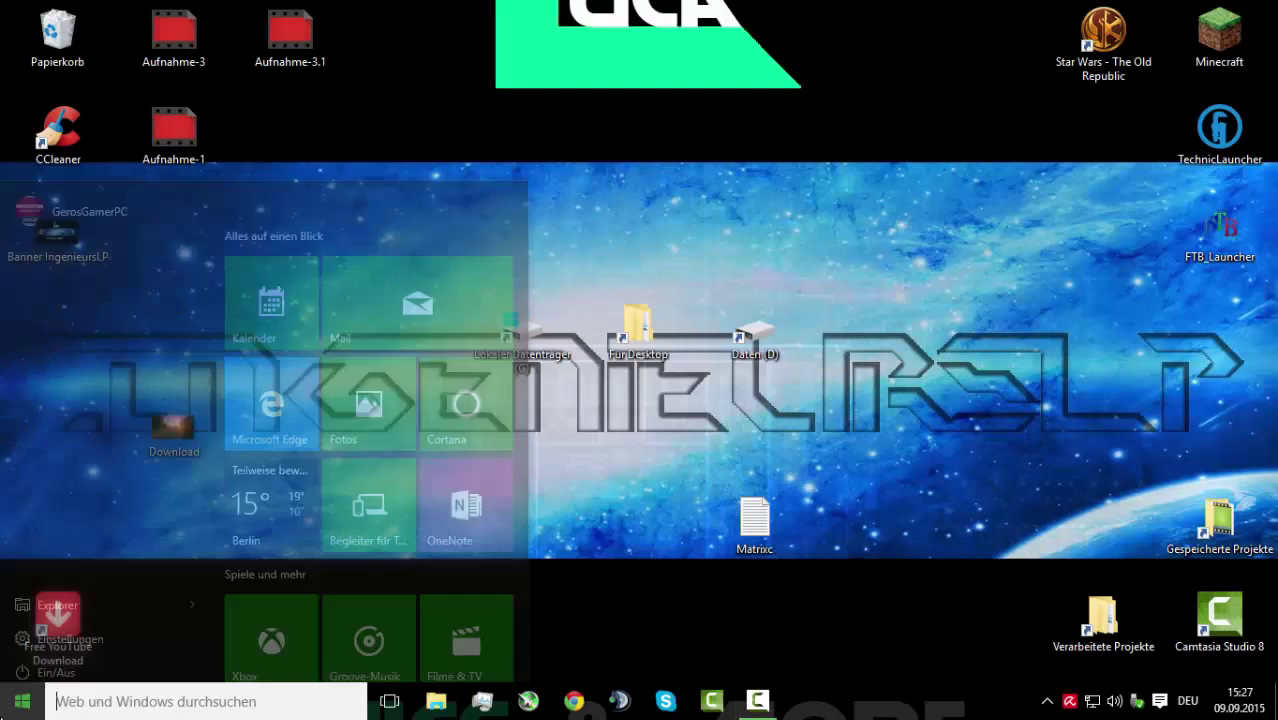
# Switch to Photoshop and create a new 1920 x 1080 pixel document with a white background
pyautogui.write('hoto')
pyautogui.click(72, 242)
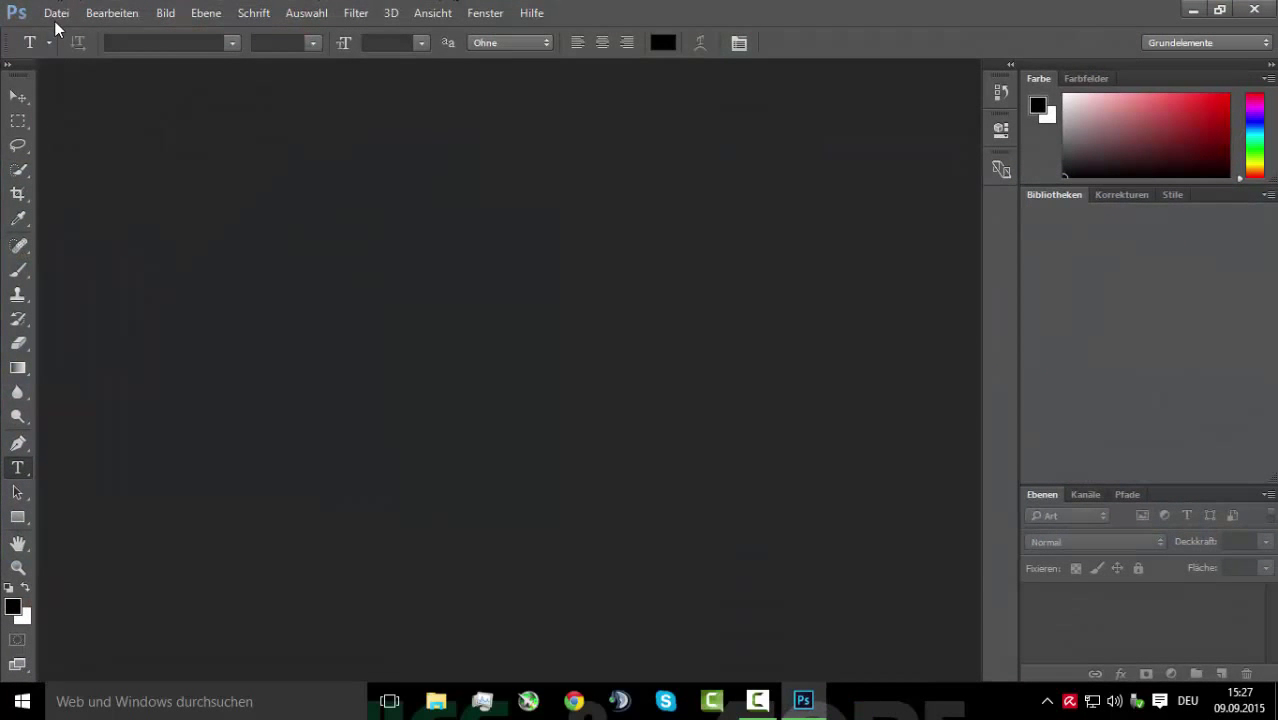
pyautogui.click(56, 13)
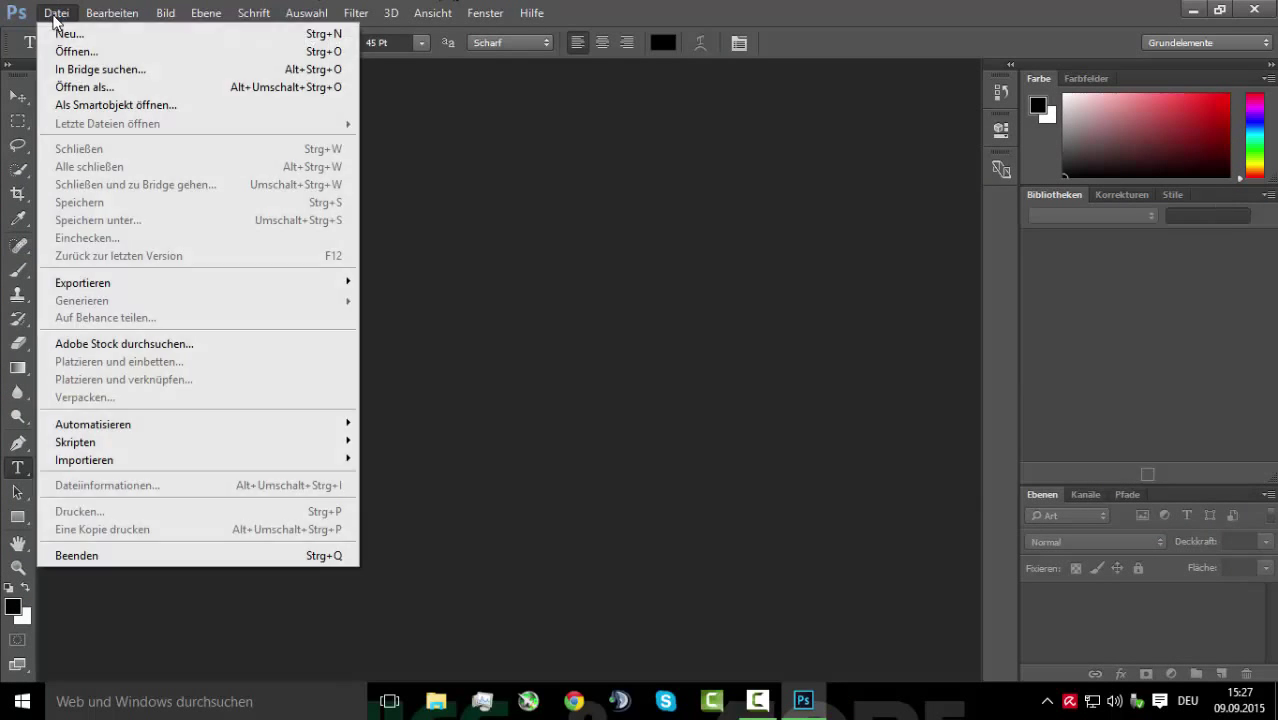
pyautogui.click(62, 31)
pyautogui.press('Return')
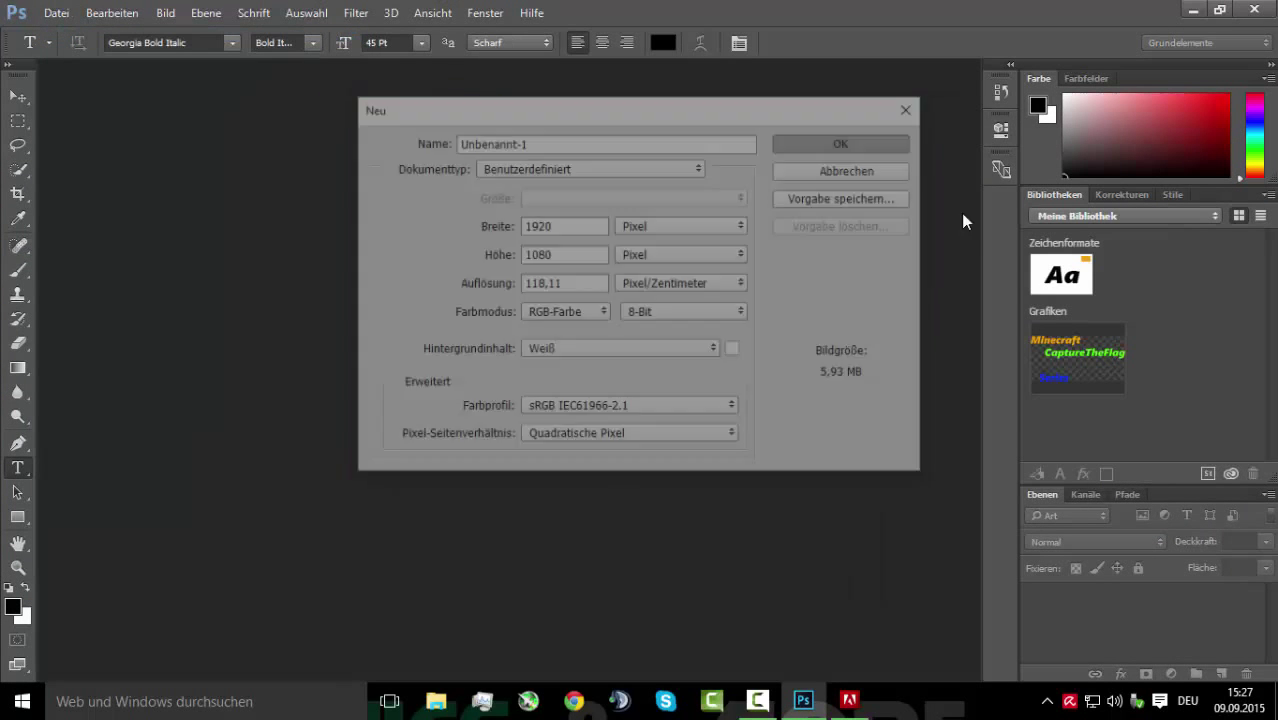
# Place the Download image from the desktop into the new document
pyautogui.click(1220, 11)
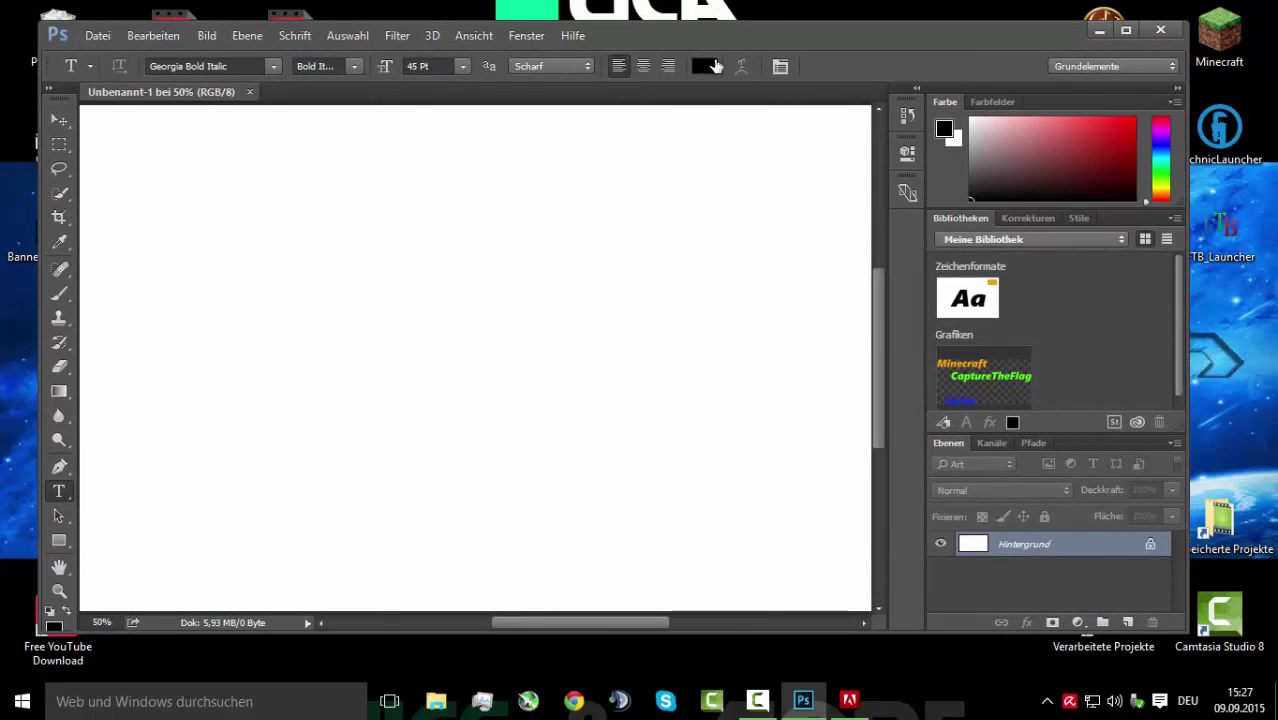
pyautogui.moveTo(803, 42); pyautogui.dragTo(886, 78)
pyautogui.moveTo(135, 425); pyautogui.dragTo(533, 369)
pyautogui.click(1247, 66)
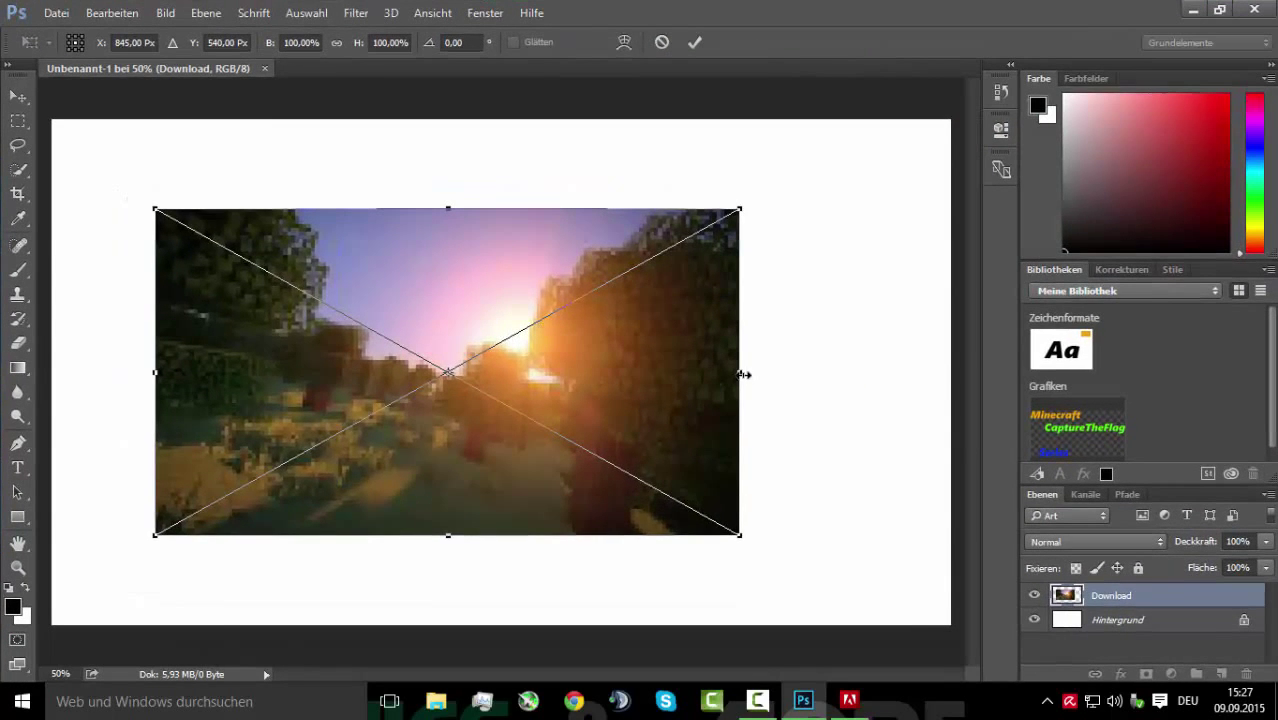
# Stretch the placed Download image on all four sides to fill the whole canvas and commit the placement
pyautogui.moveTo(743, 374); pyautogui.dragTo(950, 354)
pyautogui.moveTo(553, 207); pyautogui.dragTo(555, 119)
pyautogui.moveTo(149, 331); pyautogui.dragTo(52, 330)
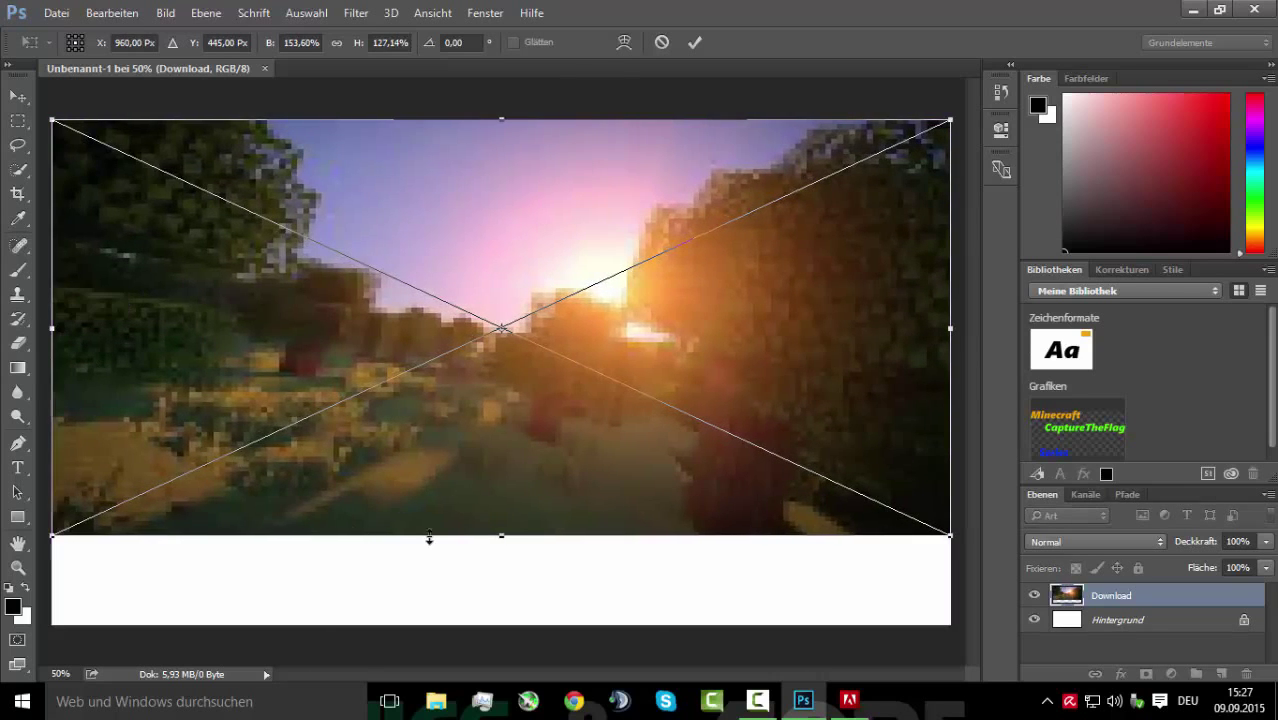
pyautogui.moveTo(504, 544); pyautogui.dragTo(504, 625)
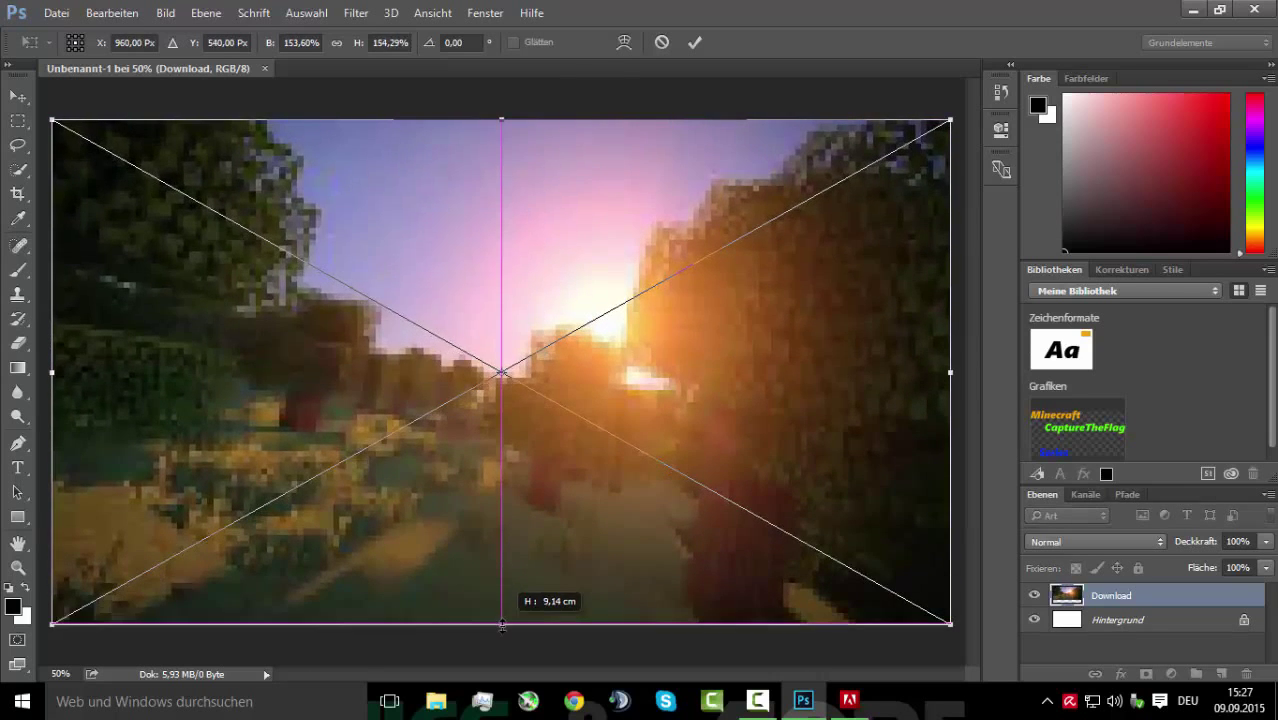
pyautogui.rightClick(432, 465)
pyautogui.click(470, 178)
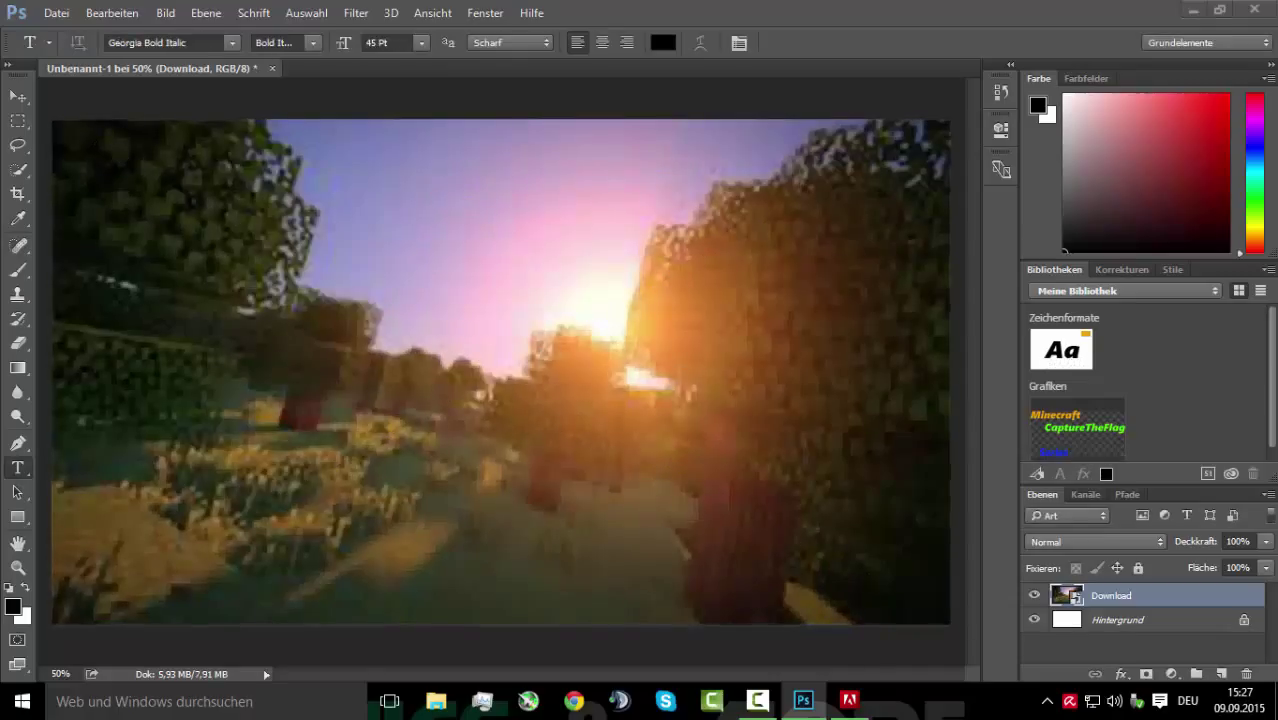
# Place the Minecraft logo image on the canvas and shrink it to about 47 % width and 36 % height
pyautogui.moveTo(1113, 178); pyautogui.dragTo(526, 288)
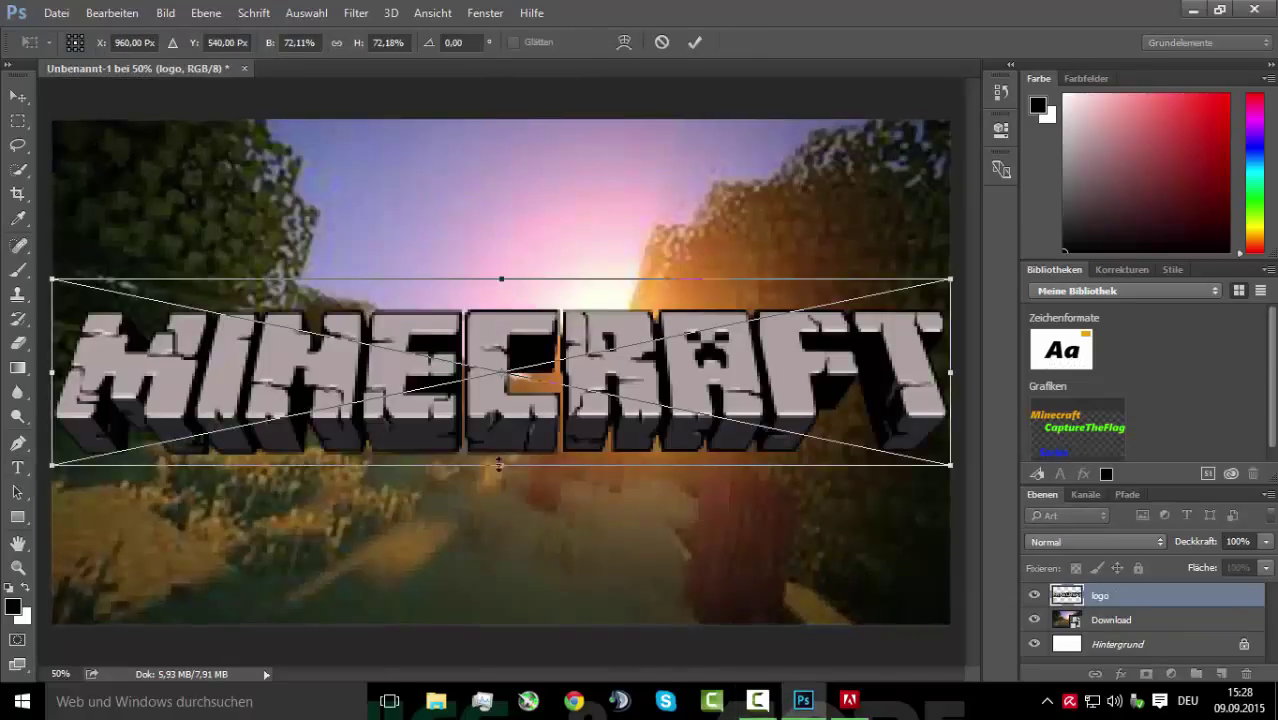
pyautogui.moveTo(501, 466); pyautogui.dragTo(501, 371)
pyautogui.moveTo(55, 328); pyautogui.dragTo(363, 328)
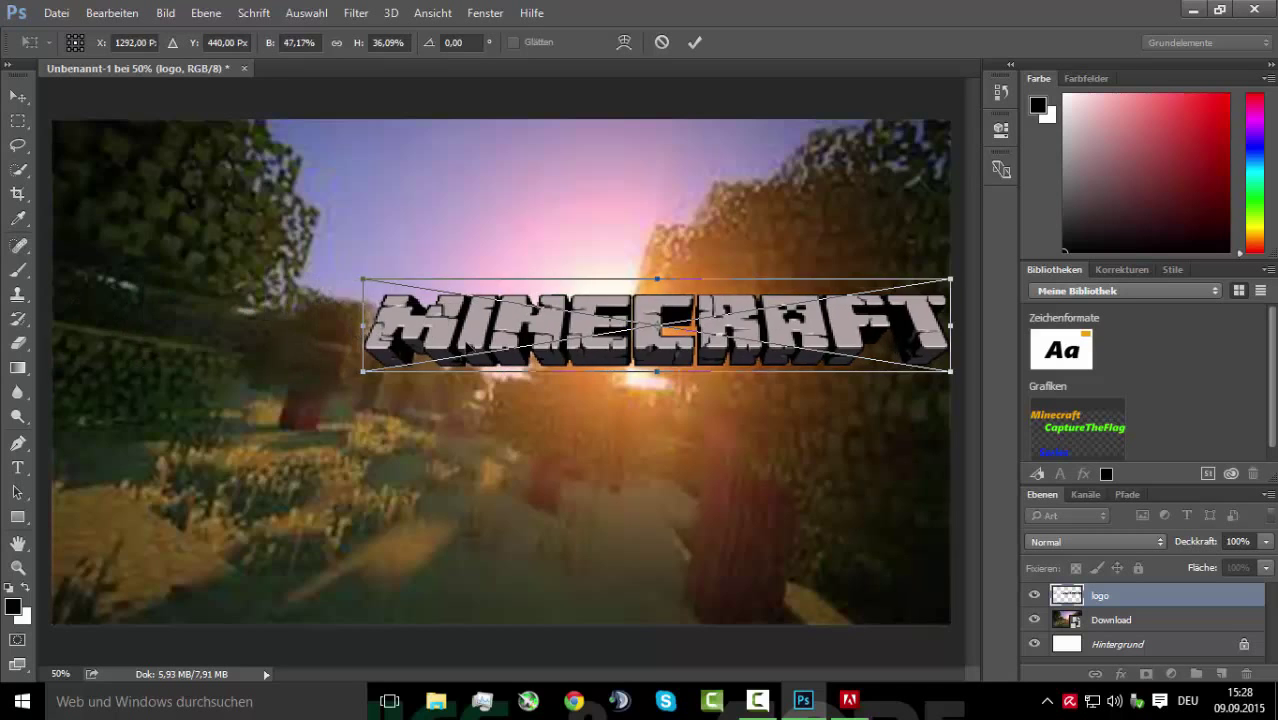
# Move the Minecraft logo to the canvas's upper-left area, widen it to about 51 %, and commit the placement
pyautogui.moveTo(600, 338); pyautogui.dragTo(454, 188)
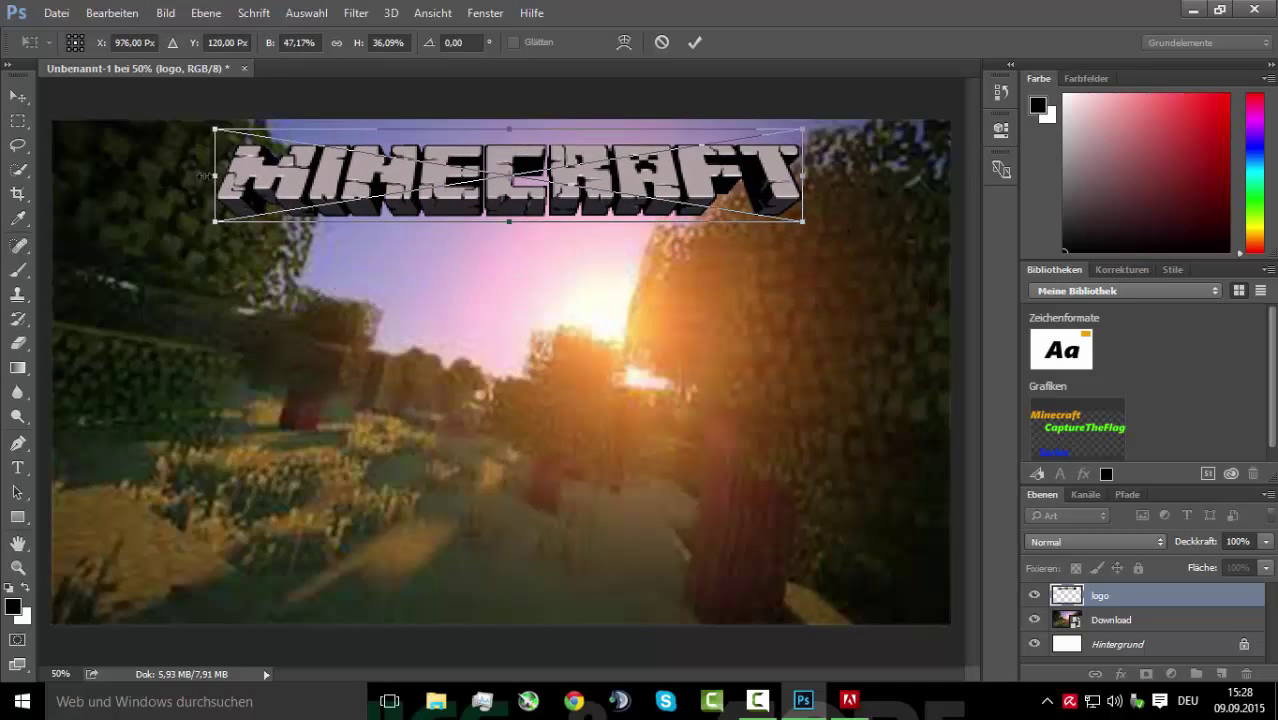
pyautogui.moveTo(203, 175); pyautogui.dragTo(153, 175)
pyautogui.moveTo(370, 188); pyautogui.dragTo(285, 203)
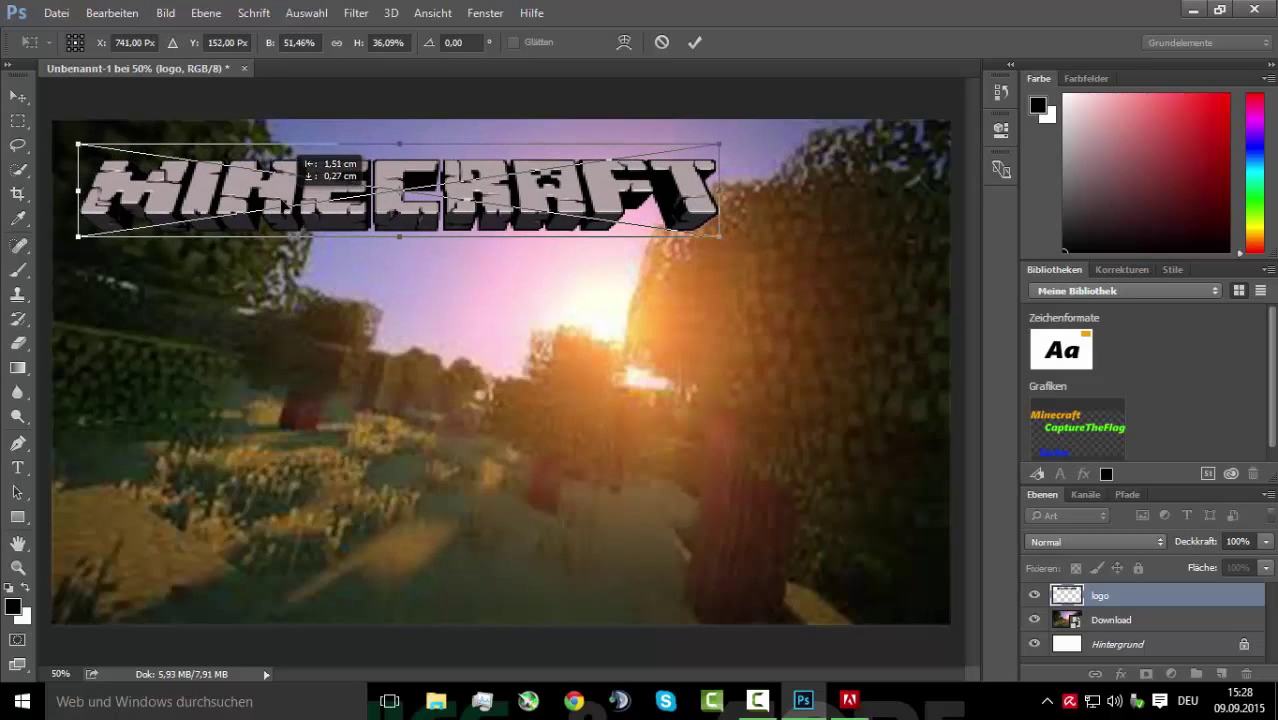
pyautogui.rightClick(335, 187)
pyautogui.click(404, 211)
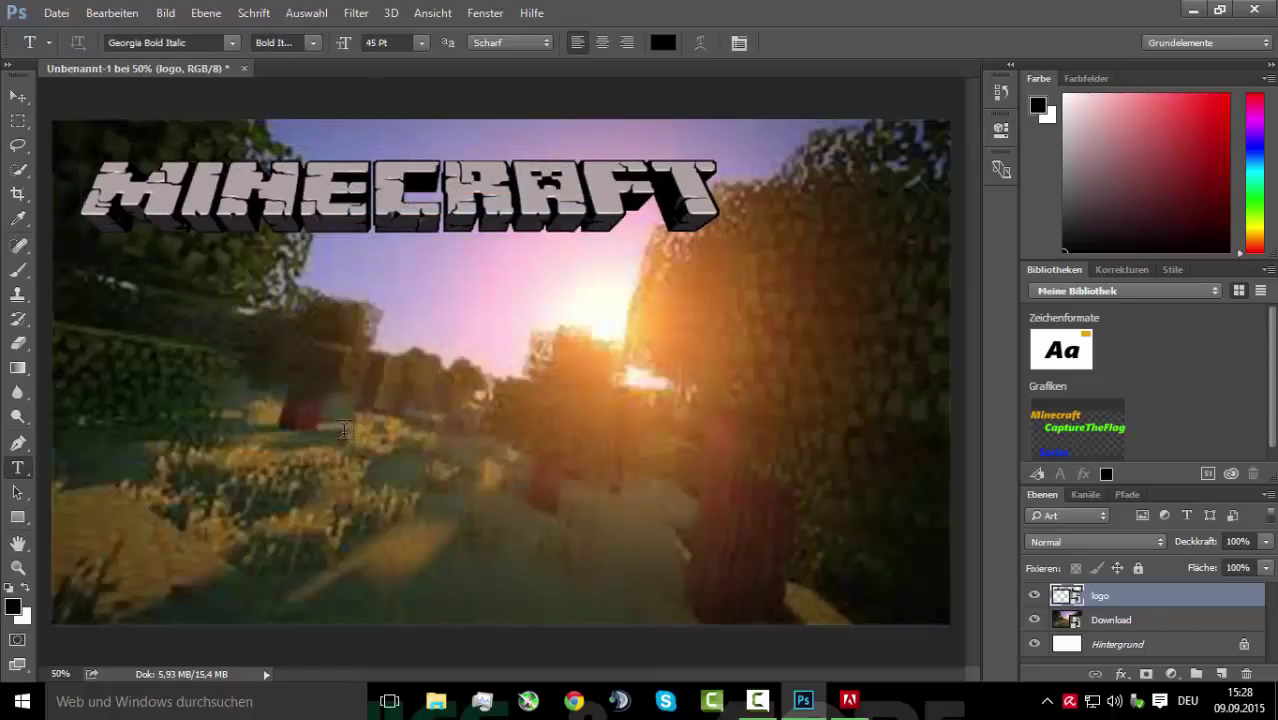
# Add a text box below the Minecraft logo reading "MiniSpiele 031", widened to fit the text on one line
pyautogui.moveTo(163, 282); pyautogui.dragTo(669, 383)
pyautogui.write('Mi')
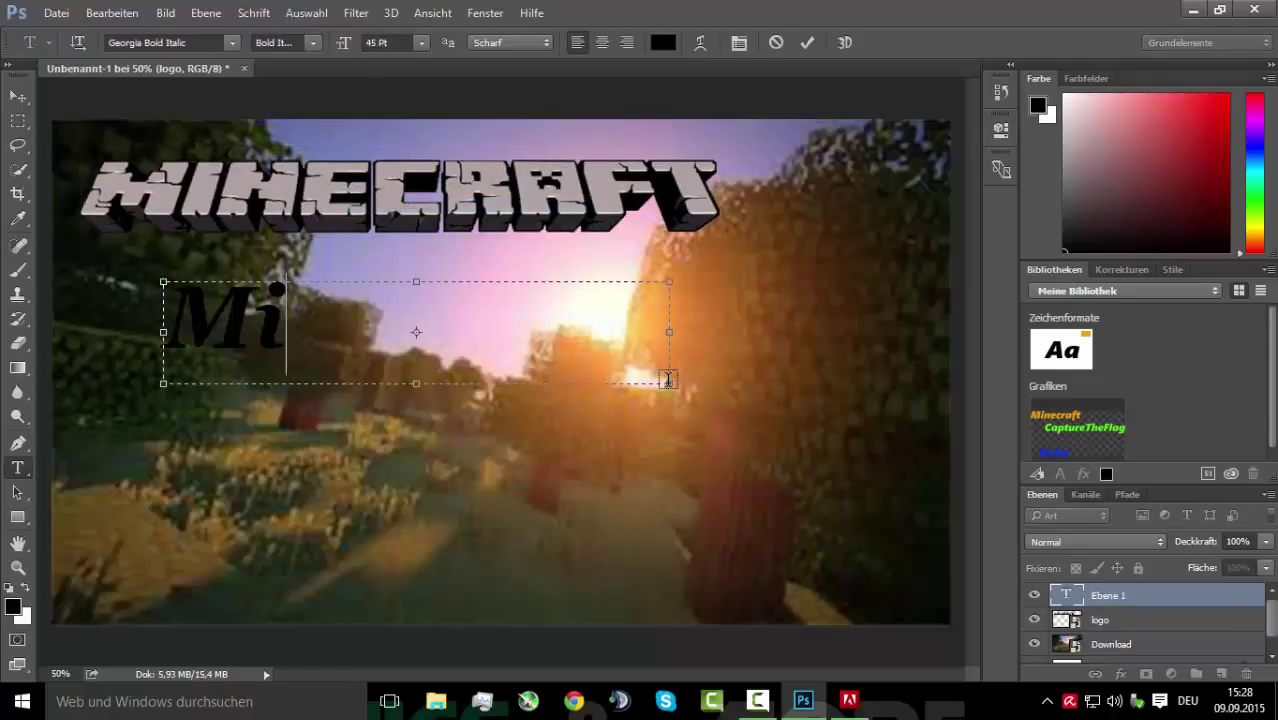
pyautogui.write('niSpile')
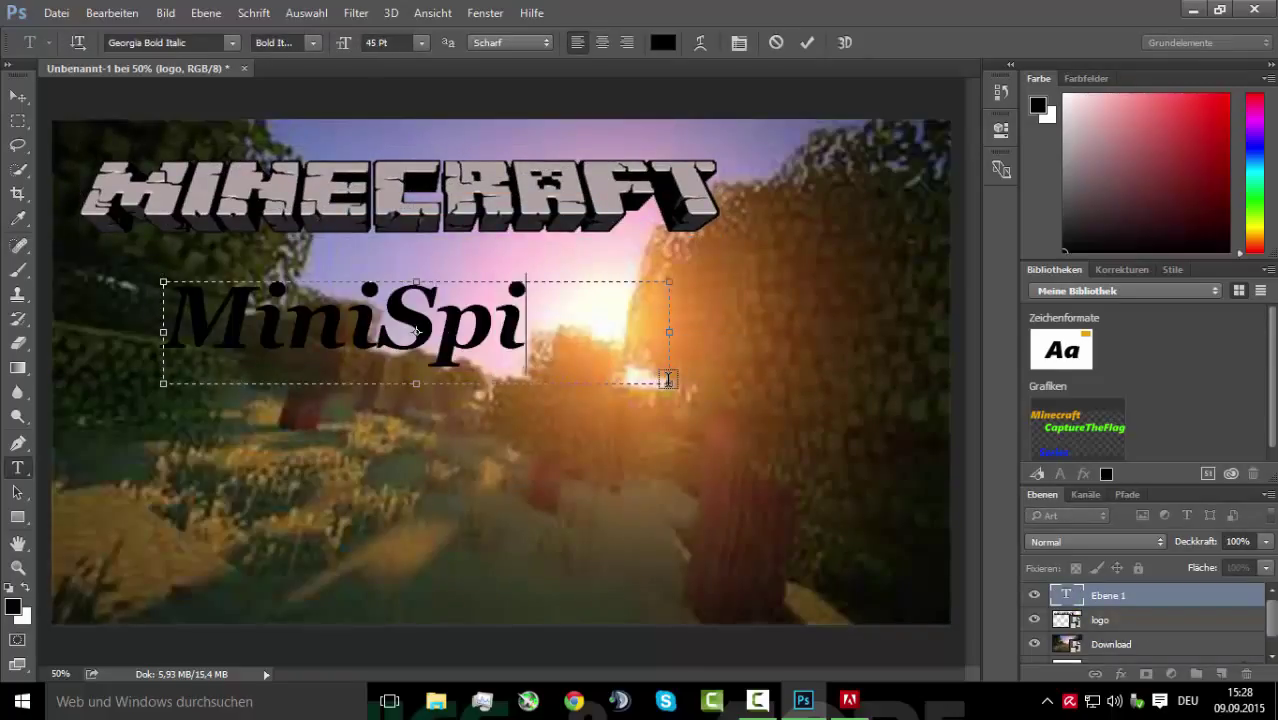
pyautogui.press('BackSpace')
pyautogui.press('BackSpace')
pyautogui.write('ele')
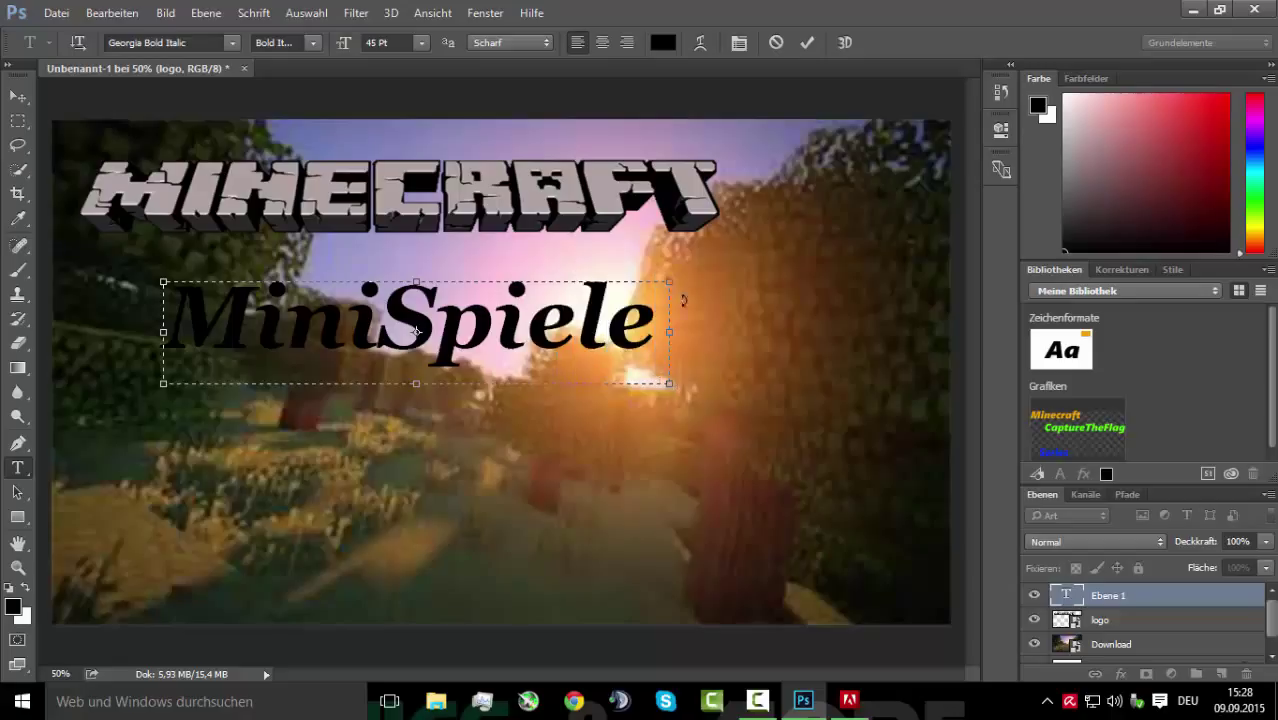
pyautogui.moveTo(669, 332); pyautogui.dragTo(869, 332)
pyautogui.write('09')
pyautogui.press('BackSpace')
pyautogui.press('BackSpace')
pyautogui.write('031')
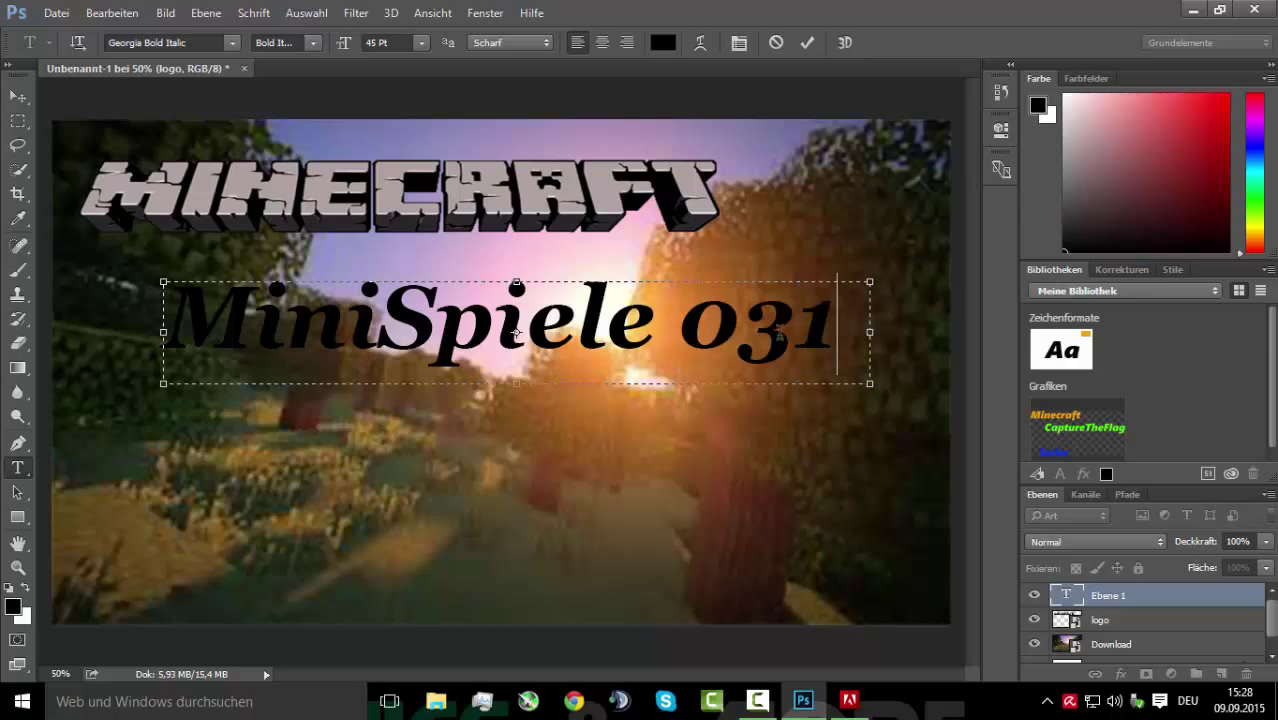
# Set the colour of the whole "MiniSpiele 031" text to blue, #0047fd
pyautogui.hotkey('ctrl', 'a')
pyautogui.click(655, 45)
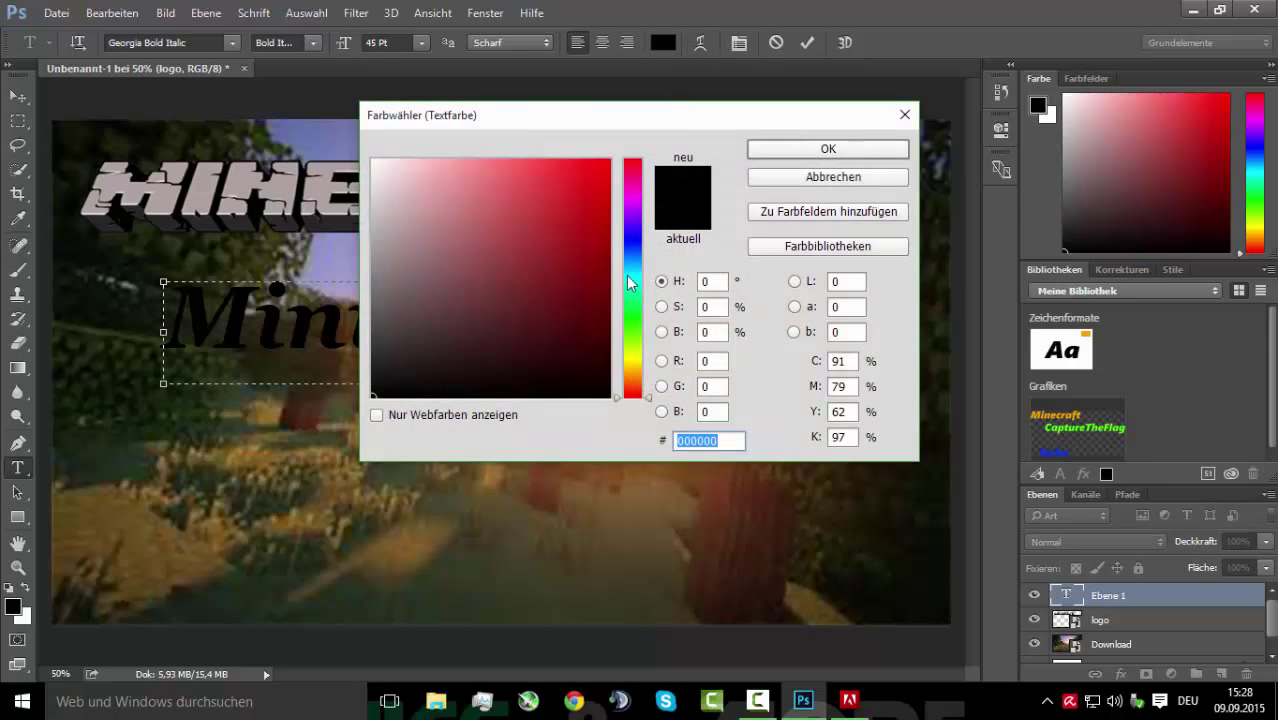
pyautogui.moveTo(631, 283); pyautogui.dragTo(632, 250)
pyautogui.moveTo(605, 170); pyautogui.dragTo(609, 161)
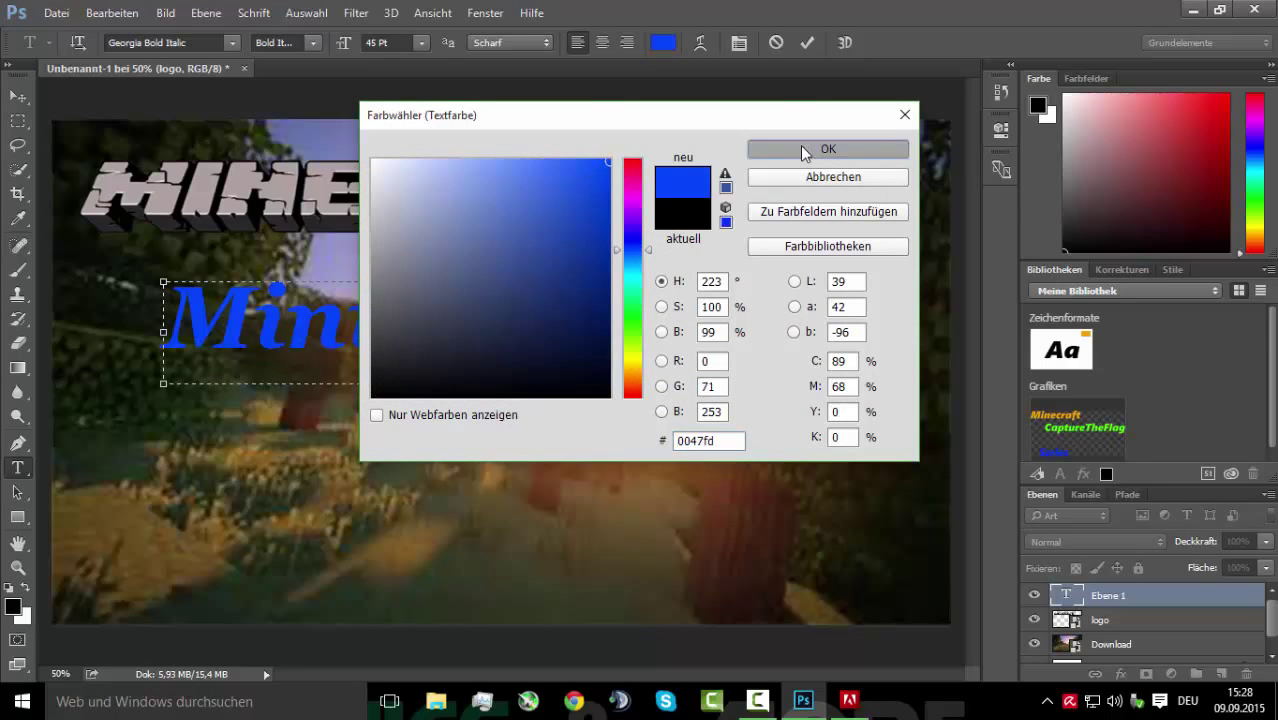
pyautogui.click(803, 152)
# Open the layer style settings for the MiniSpiele 031 text, try Verlaufsüberlagerung and Farbüberlagerung, and enable only Glanz
pyautogui.click(1120, 674)
pyautogui.click(1113, 443)
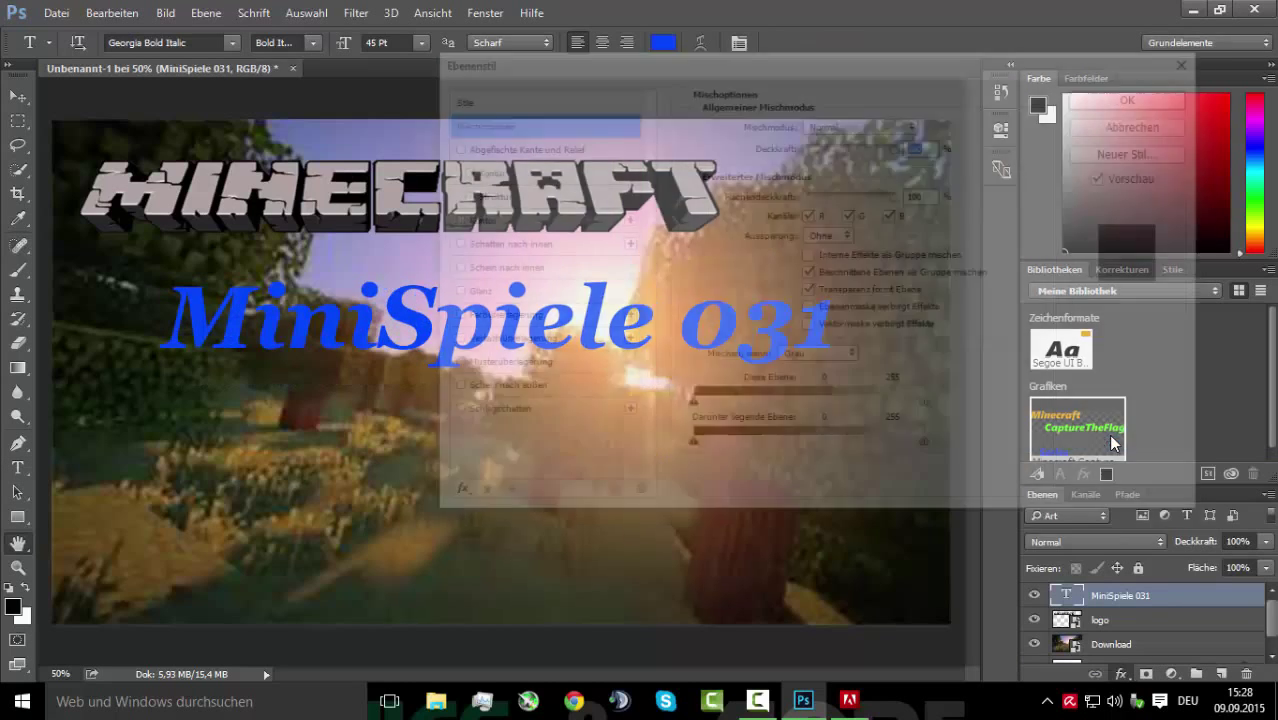
pyautogui.moveTo(837, 67); pyautogui.dragTo(963, 65)
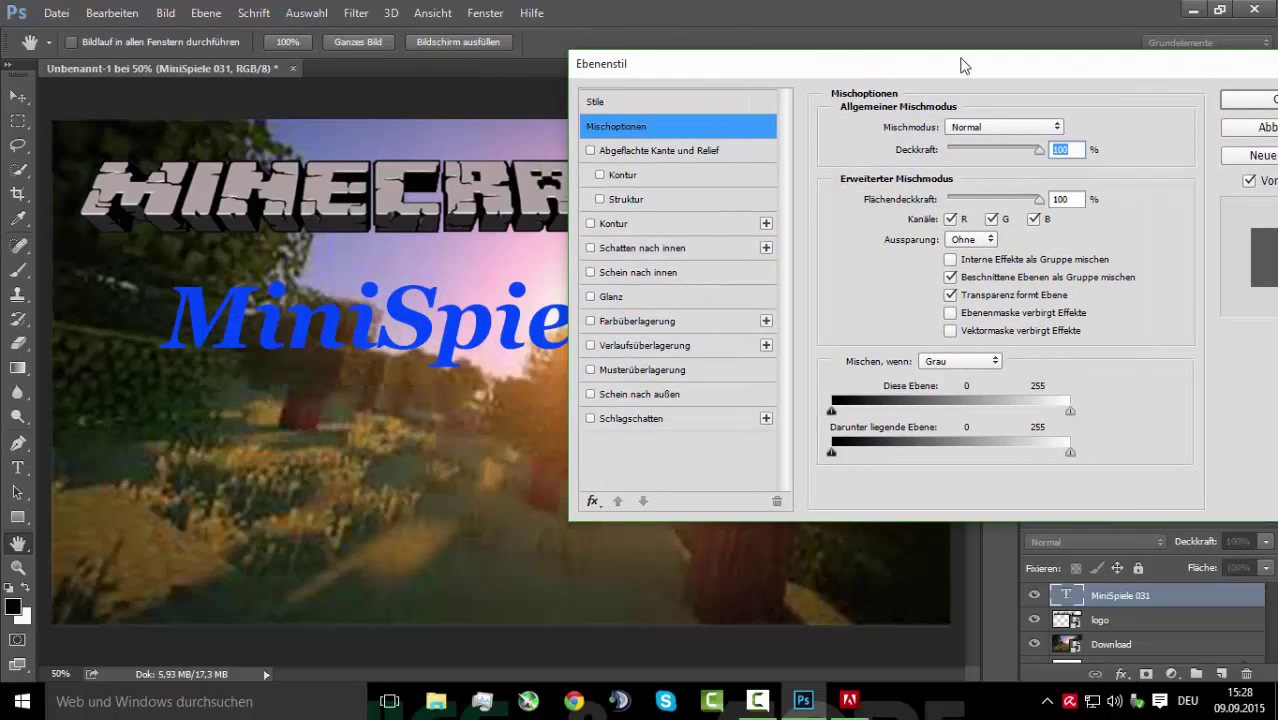
pyautogui.click(591, 346)
pyautogui.click(591, 346)
pyautogui.click(591, 322)
pyautogui.click(591, 324)
pyautogui.click(591, 324)
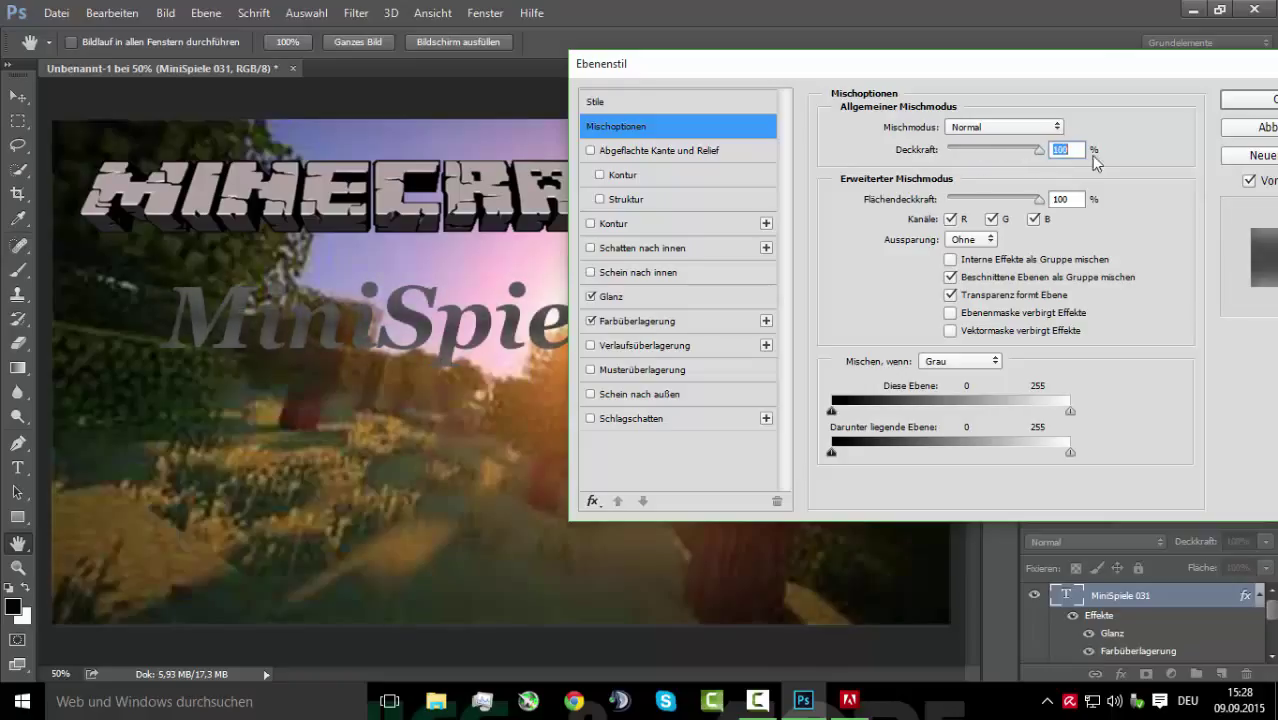
pyautogui.click(590, 321)
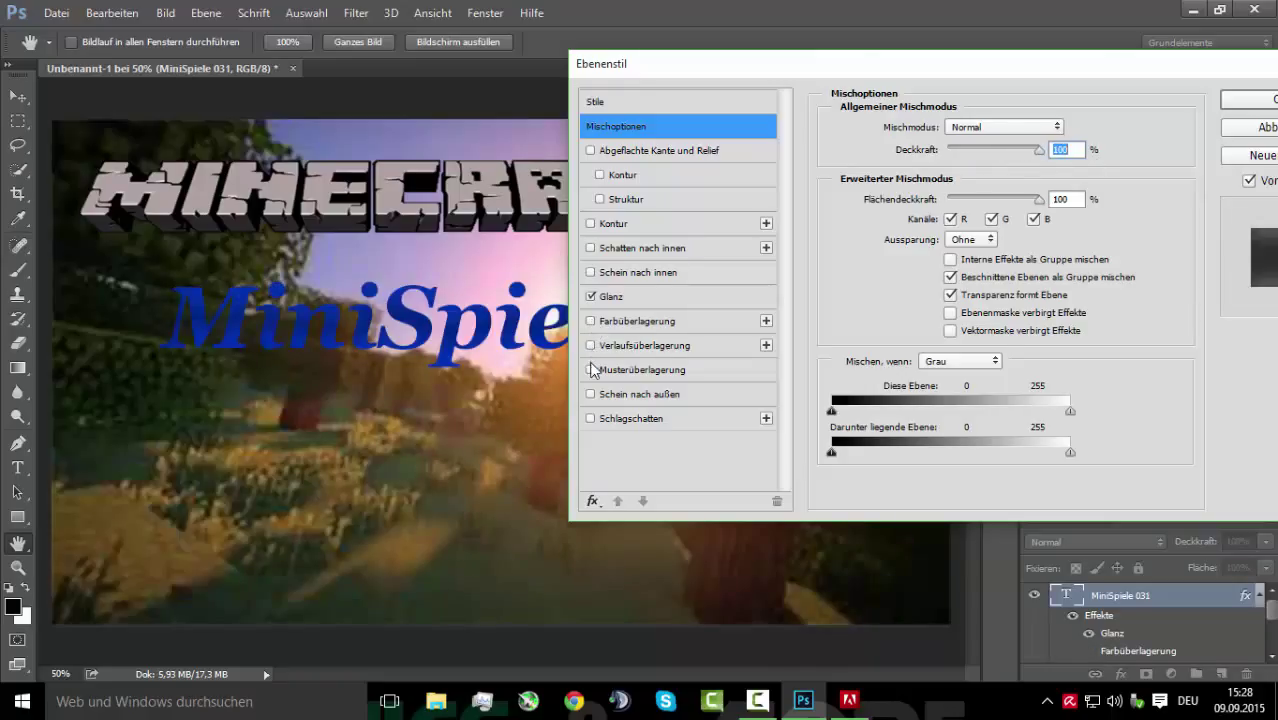
# Enable Schein nach außen and Schlagschatten for the MiniSpiele 031 text and set the outer glow's Deckkraft to 61 %
pyautogui.click(590, 394)
pyautogui.click(590, 419)
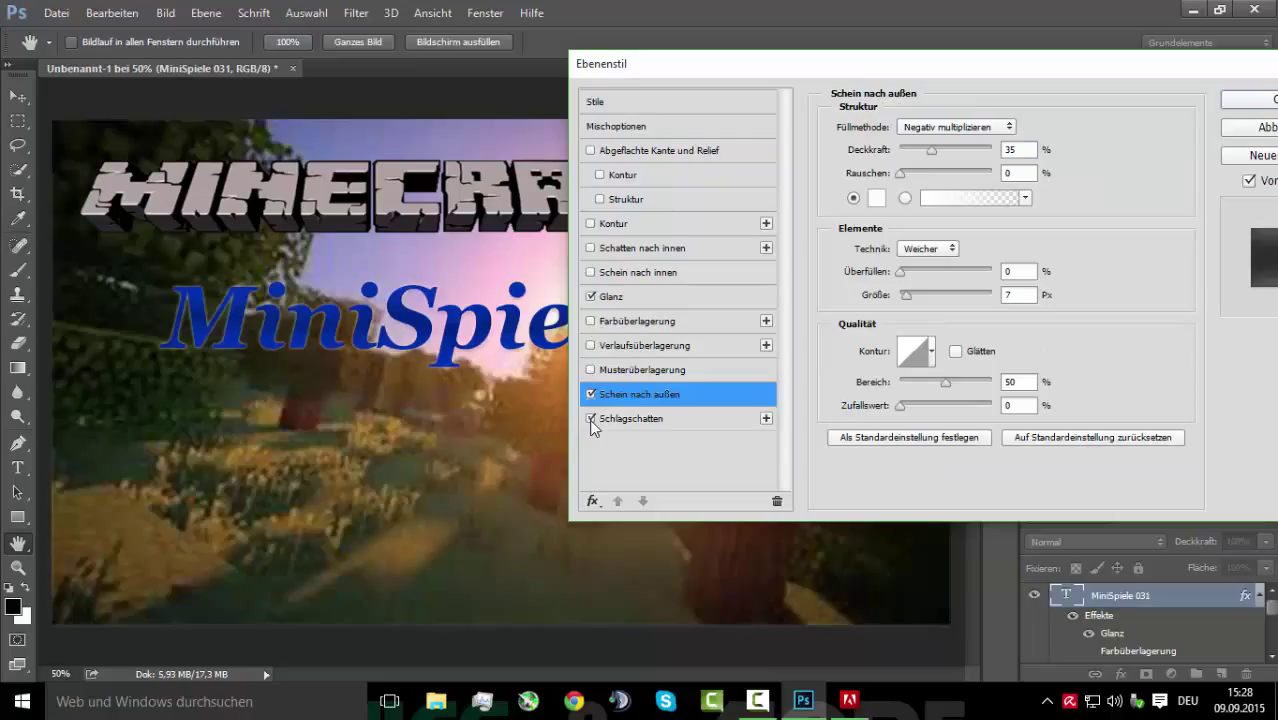
pyautogui.moveTo(931, 149); pyautogui.dragTo(956, 150)
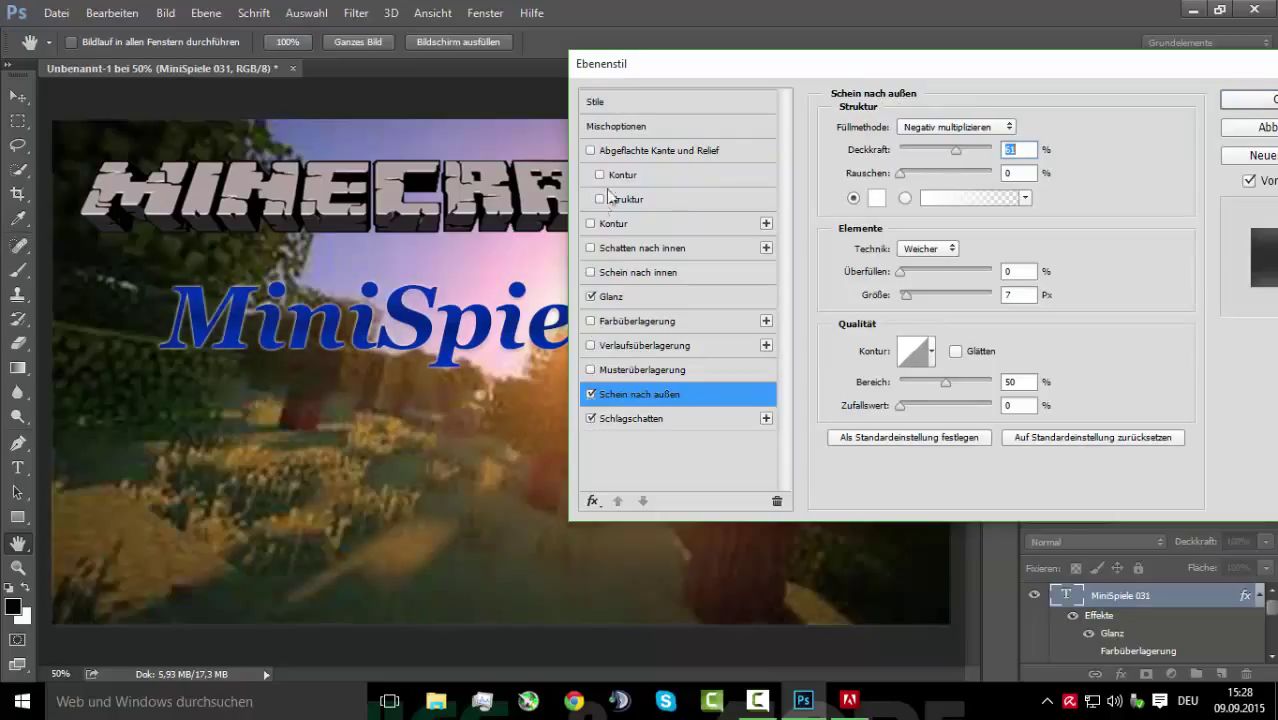
# Try Abgeflachte Kante und Relief, enable Schatten nach innen instead, set the outer glow's Rauschen to 17 %, and apply the layer style
pyautogui.click(590, 150)
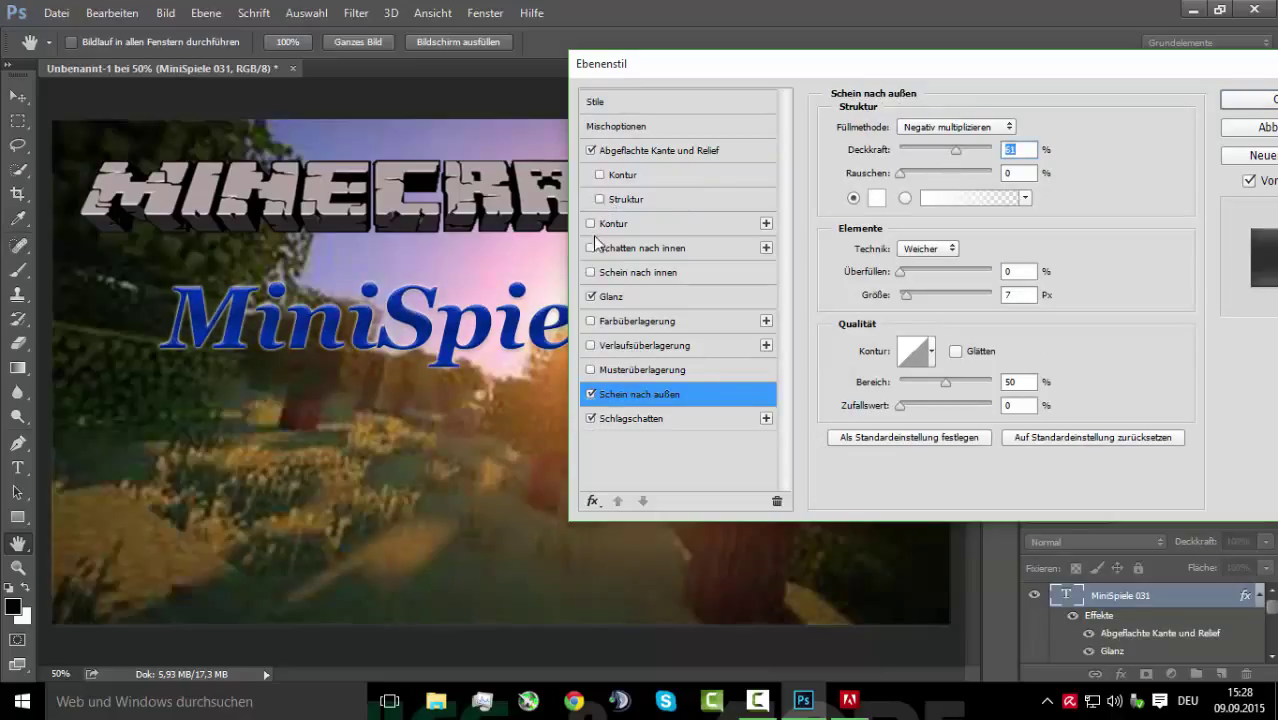
pyautogui.click(591, 150)
pyautogui.click(590, 250)
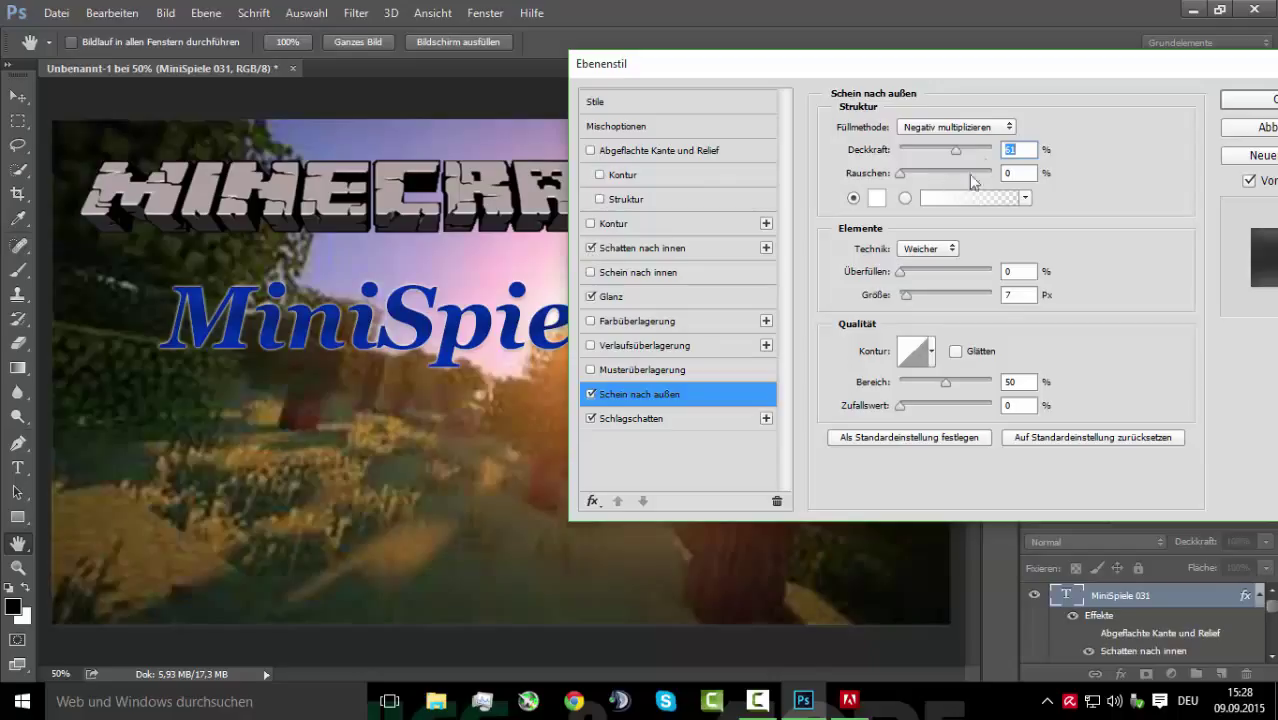
pyautogui.moveTo(902, 176)
pyautogui.mouseDown()
pyautogui.moveTo(932, 181)
pyautogui.moveTo(922, 188)
pyautogui.mouseUp()
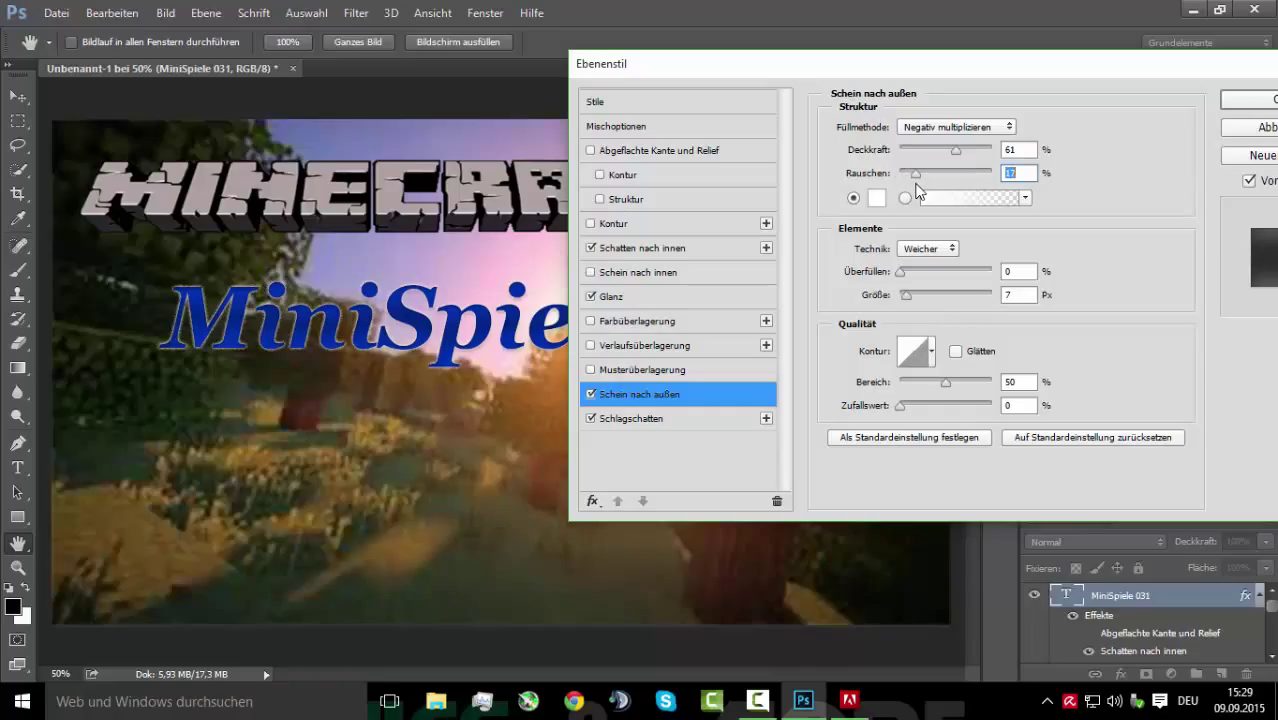
pyautogui.click(1236, 99)
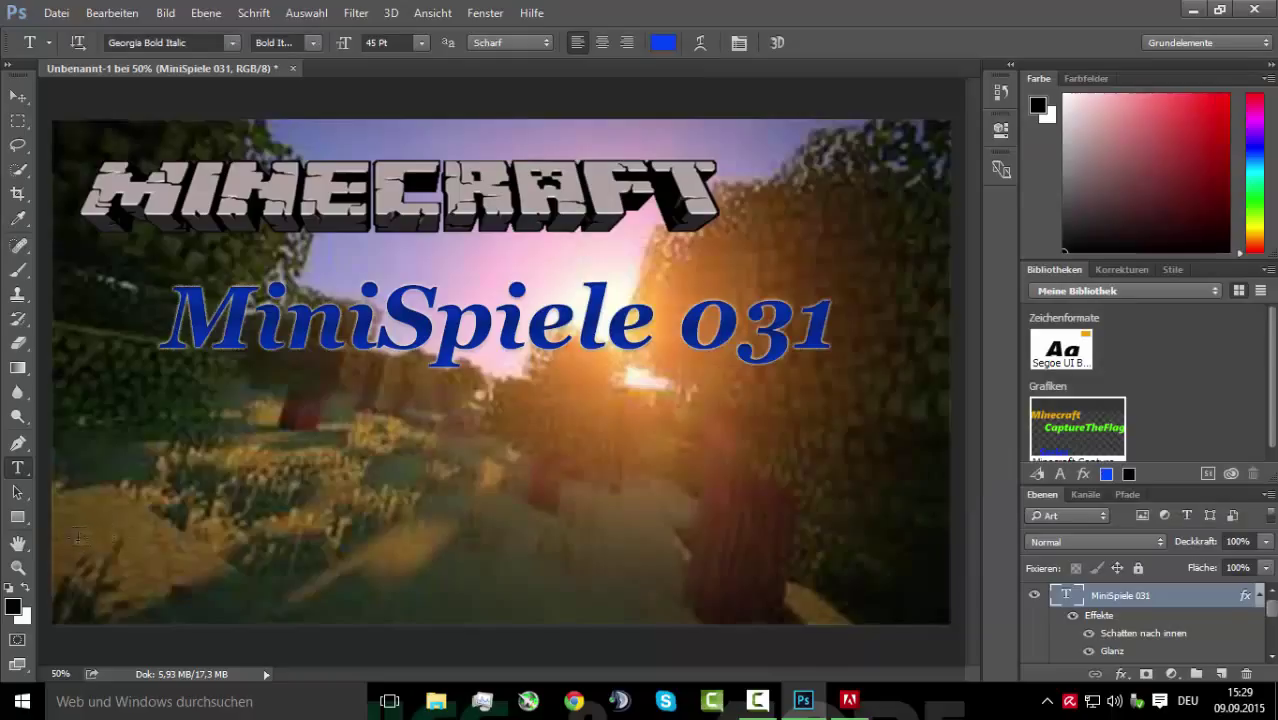
# Add a text box across the lower part of the canvas reading "Der Server laaagt", widened to fit the text on one line
pyautogui.moveTo(79, 474); pyautogui.dragTo(617, 584)
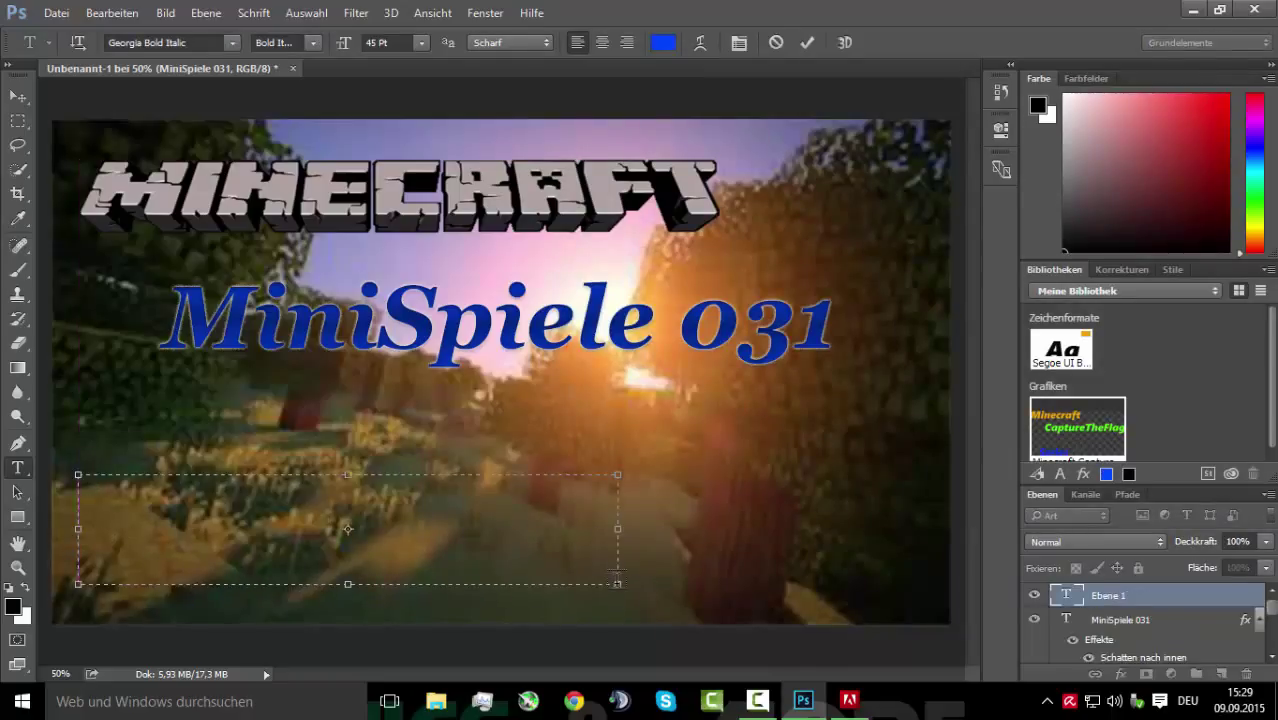
pyautogui.write('Der Server')
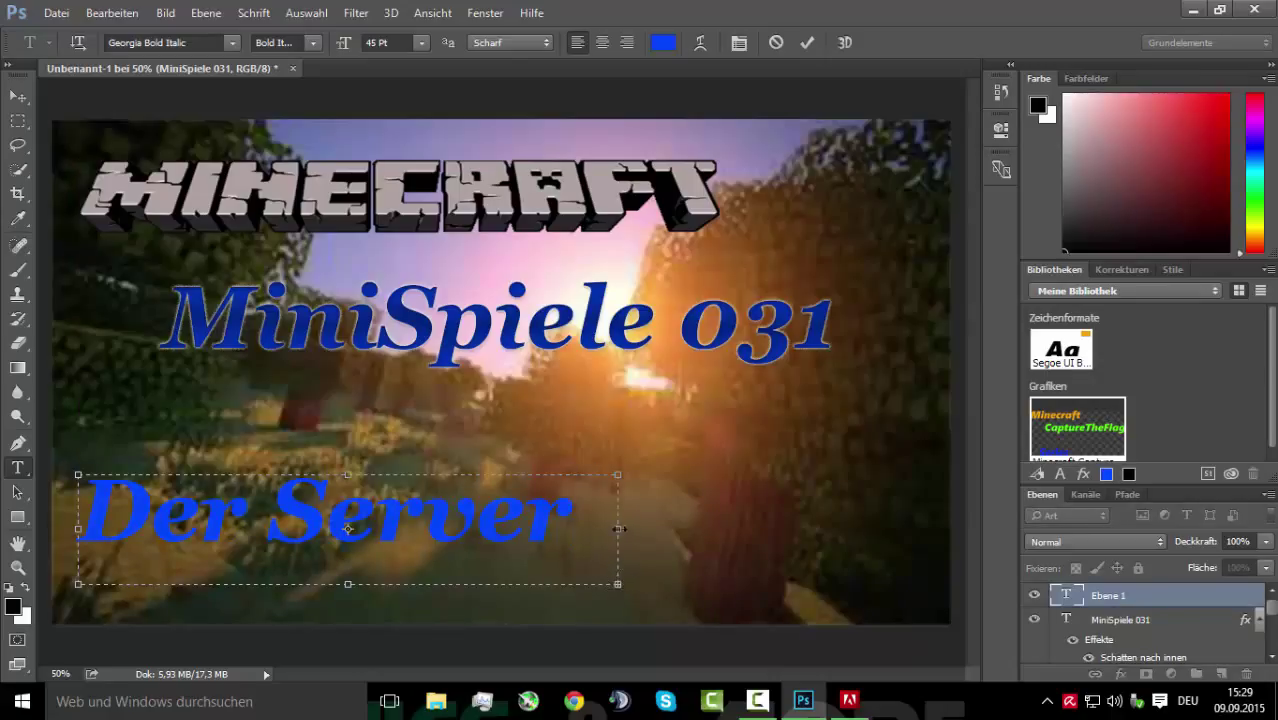
pyautogui.moveTo(619, 528); pyautogui.dragTo(922, 528)
pyautogui.write('laaagt')
# Set the colour of the whole "Der Server laaagt" text to orange
pyautogui.hotkey('ctrl', 'a')
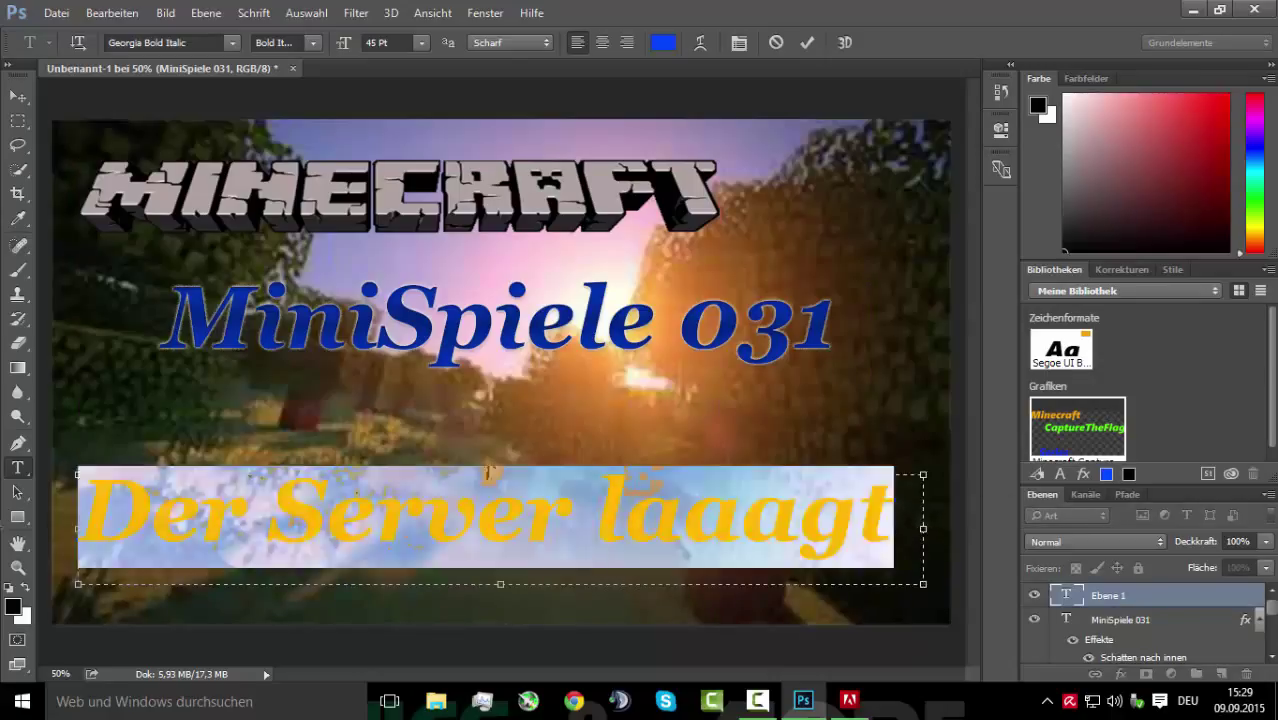
pyautogui.click(663, 42)
pyautogui.moveTo(637, 357); pyautogui.dragTo(641, 382)
pyautogui.click(828, 148)
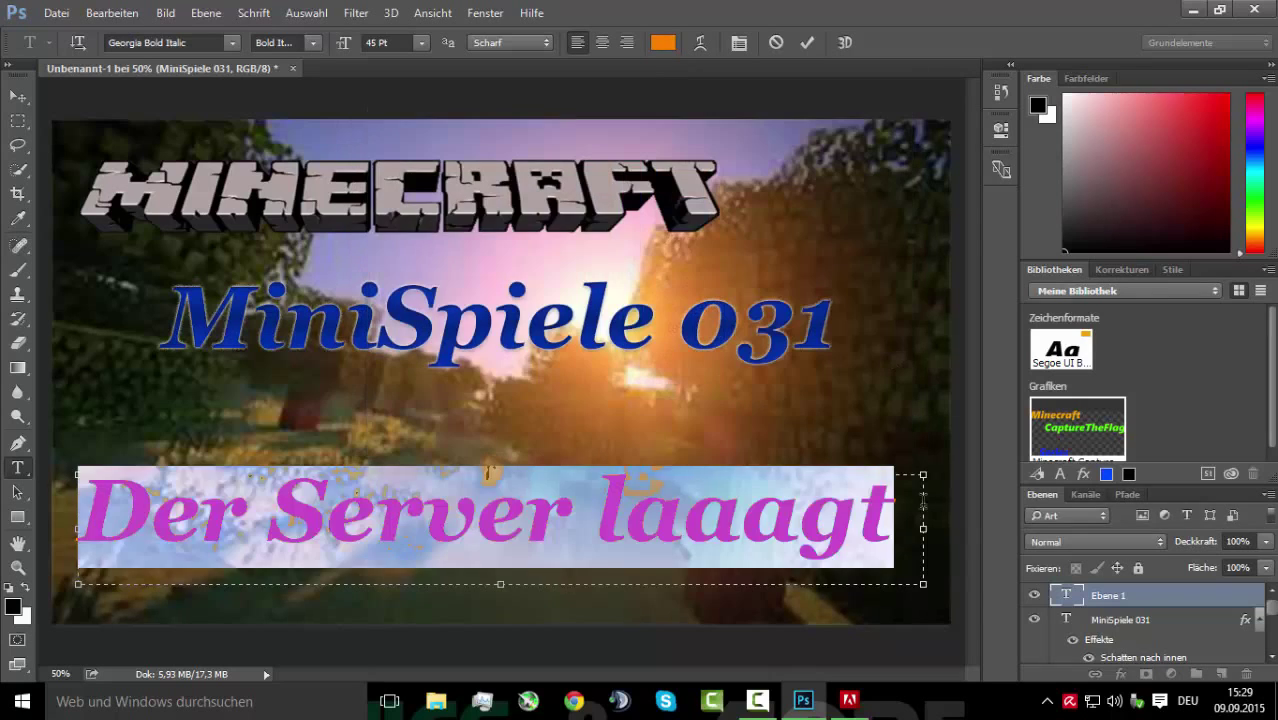
# Apply the Glanz and Schein nach innen layer effects to the "Der Server laaagt" text
pyautogui.click(1122, 671)
pyautogui.click(1095, 443)
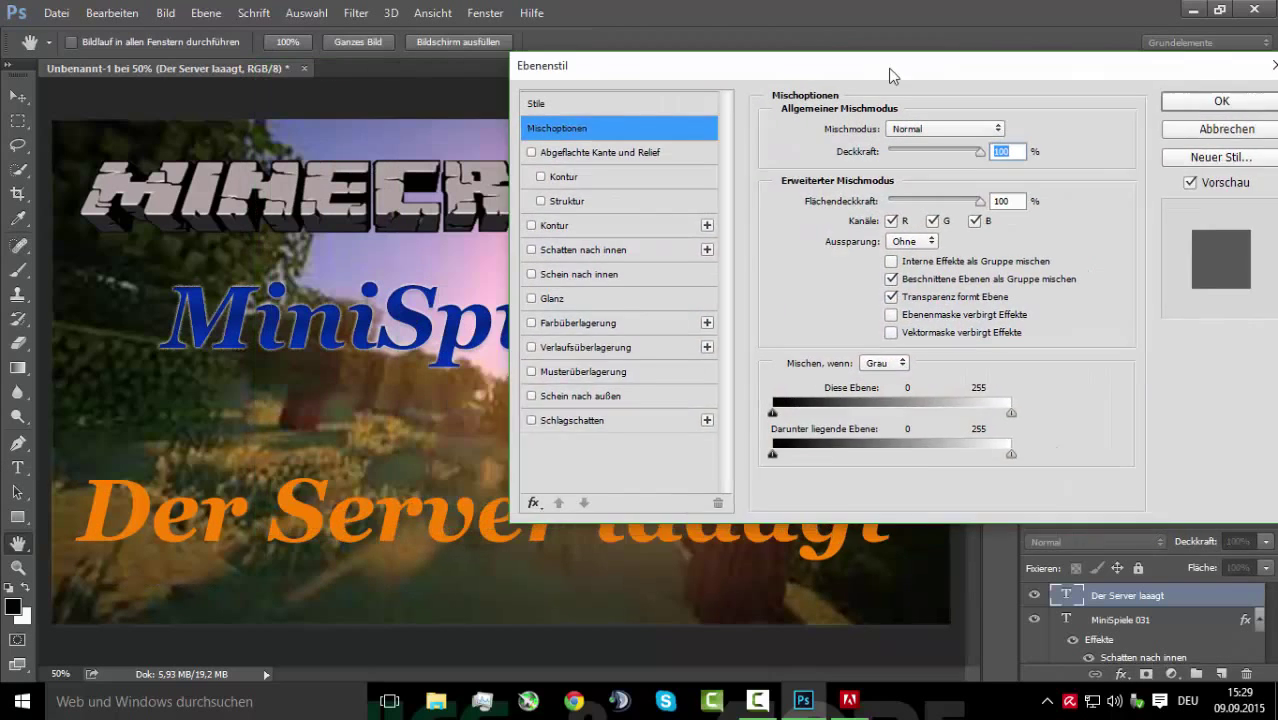
pyautogui.moveTo(889, 76); pyautogui.dragTo(982, 110)
pyautogui.click(625, 332)
pyautogui.click(625, 308)
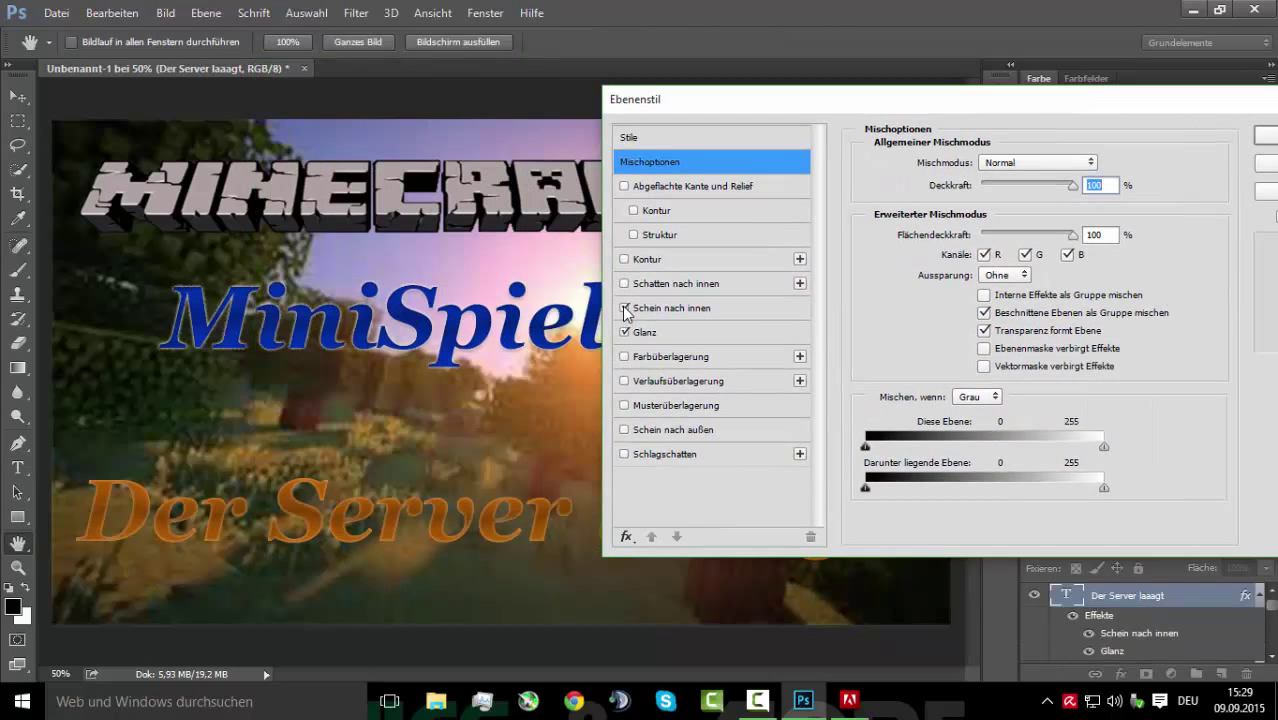
pyautogui.press('Return')
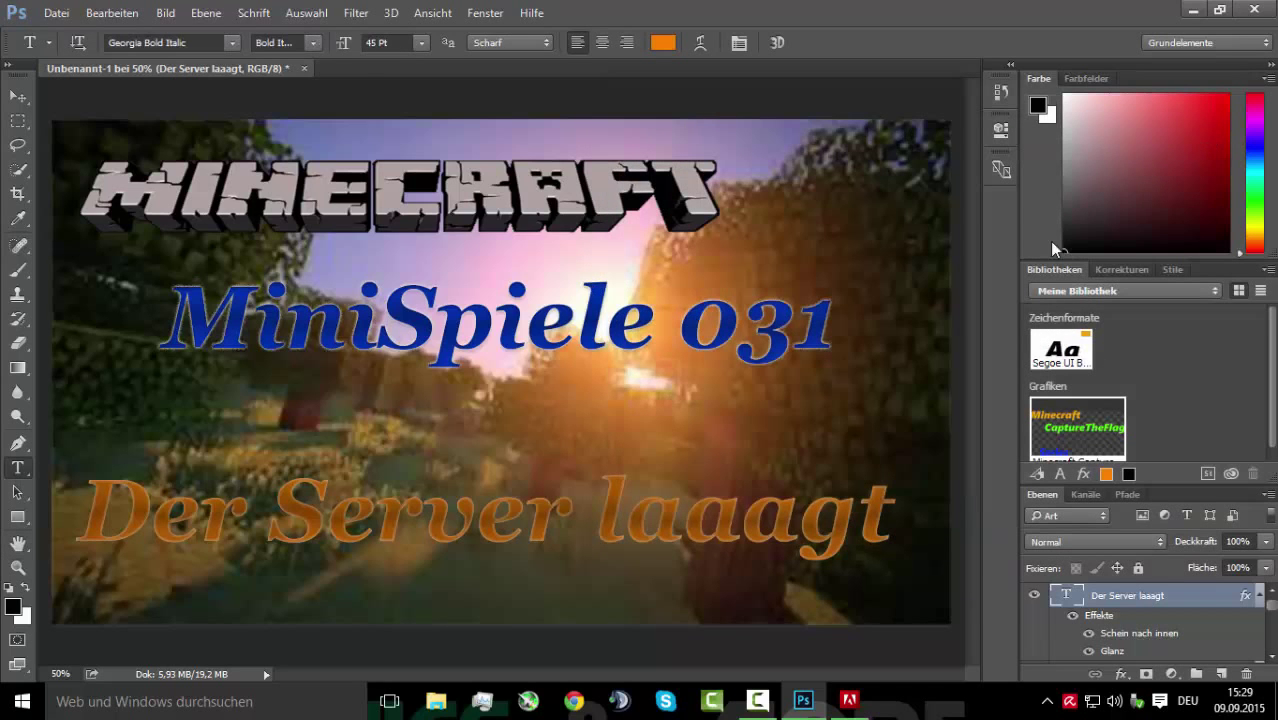
# Export the thumbnail as a JPG at 100 % quality to the Desktop, named "Minecraft MiniSpiele 031"
pyautogui.click(54, 13)
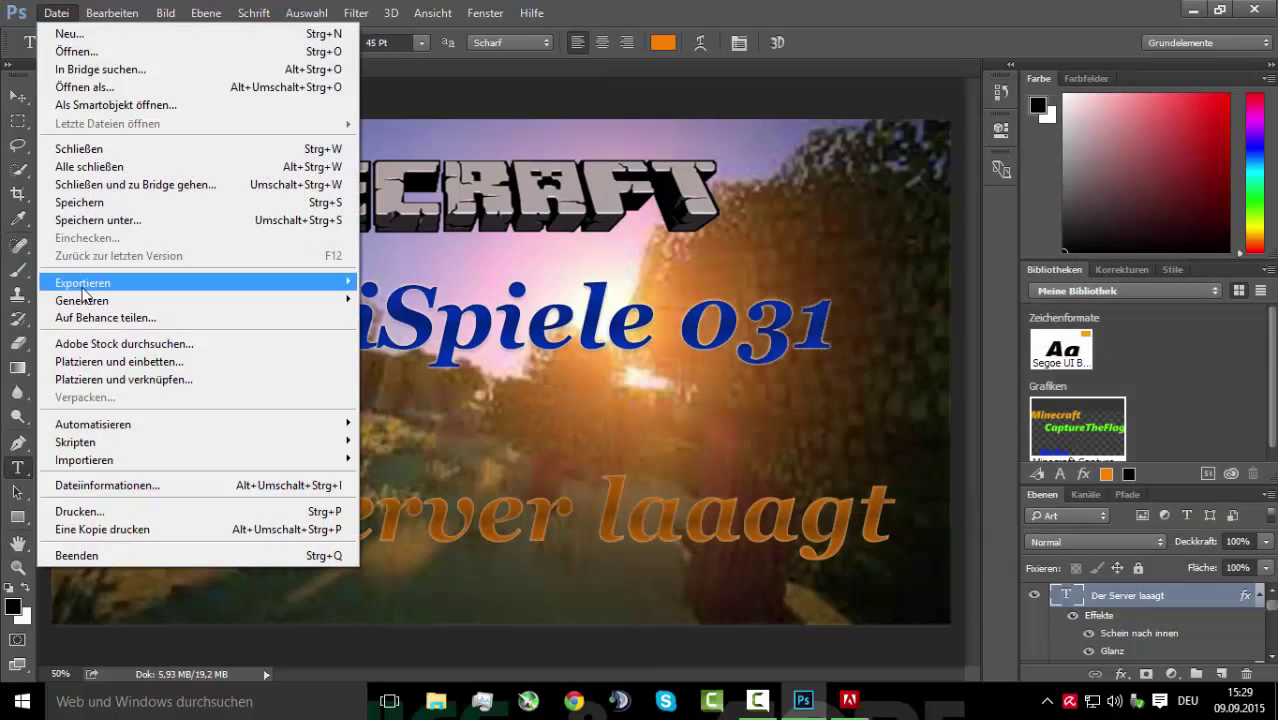
pyautogui.moveTo(85, 284)
pyautogui.click(500, 300)
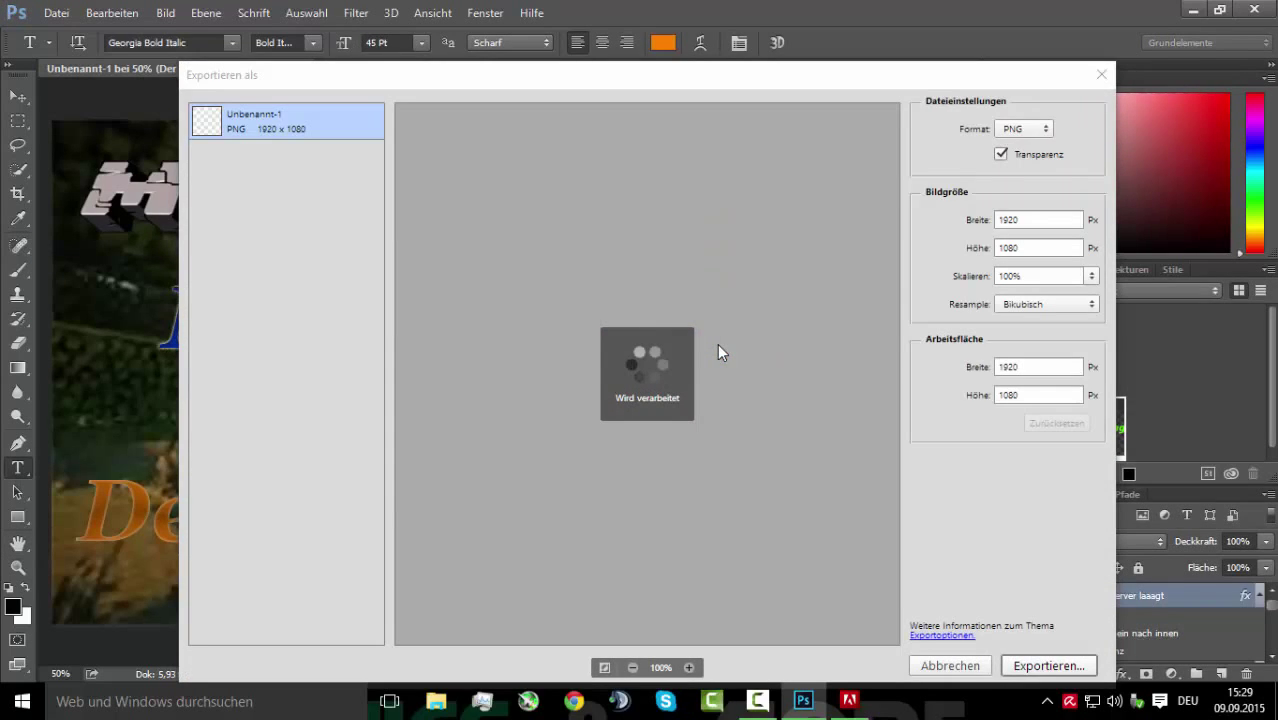
pyautogui.click(1020, 129)
pyautogui.click(1012, 156)
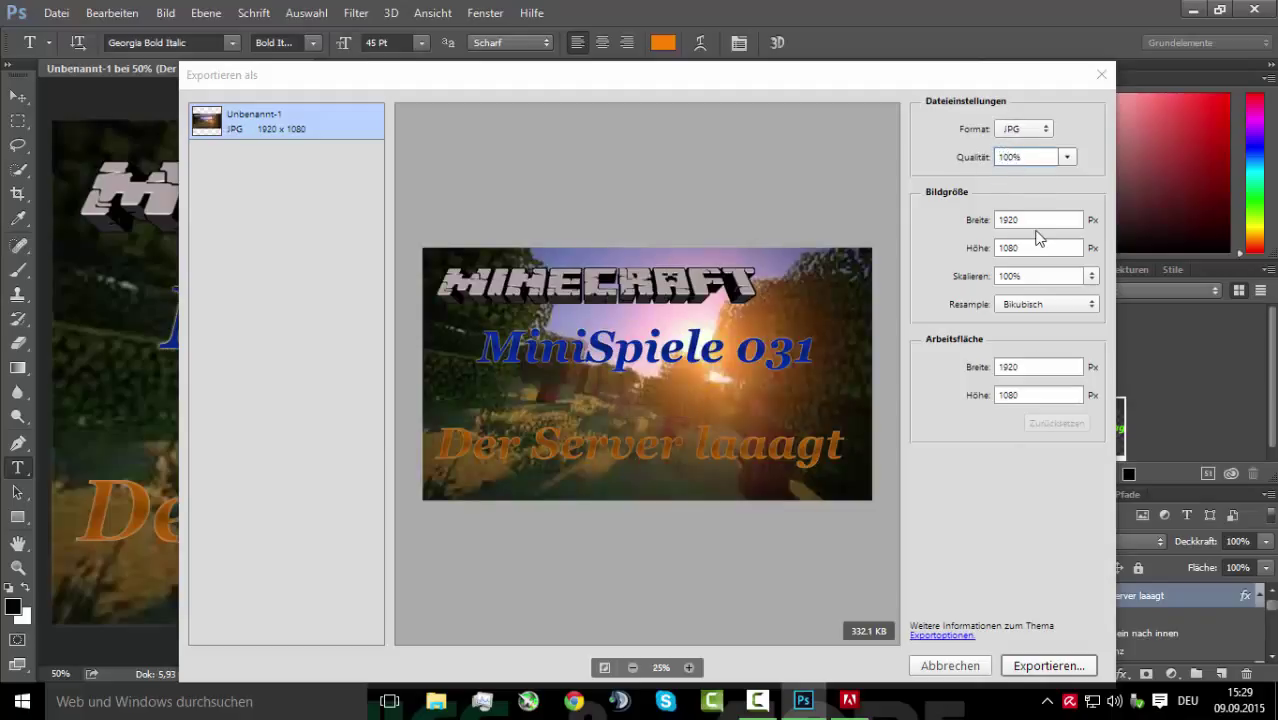
pyautogui.click(1048, 666)
pyautogui.write('M')
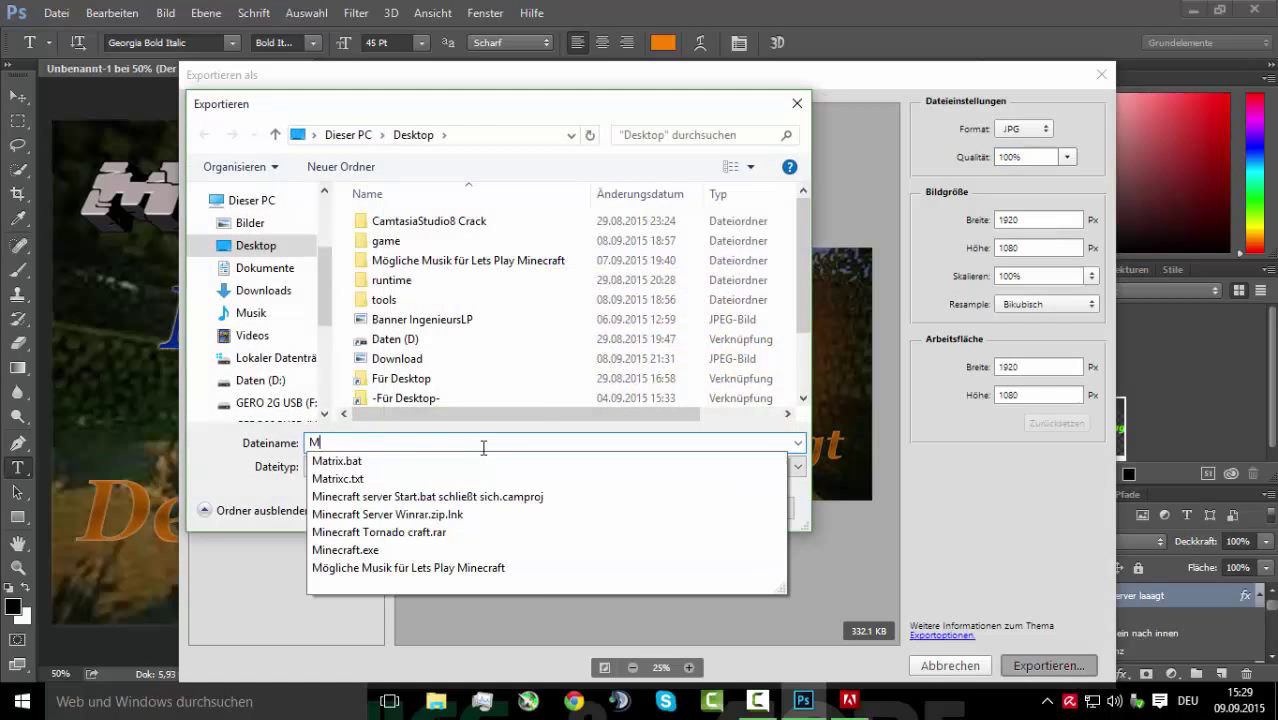
pyautogui.write('inecraft MiniSpiele 031')
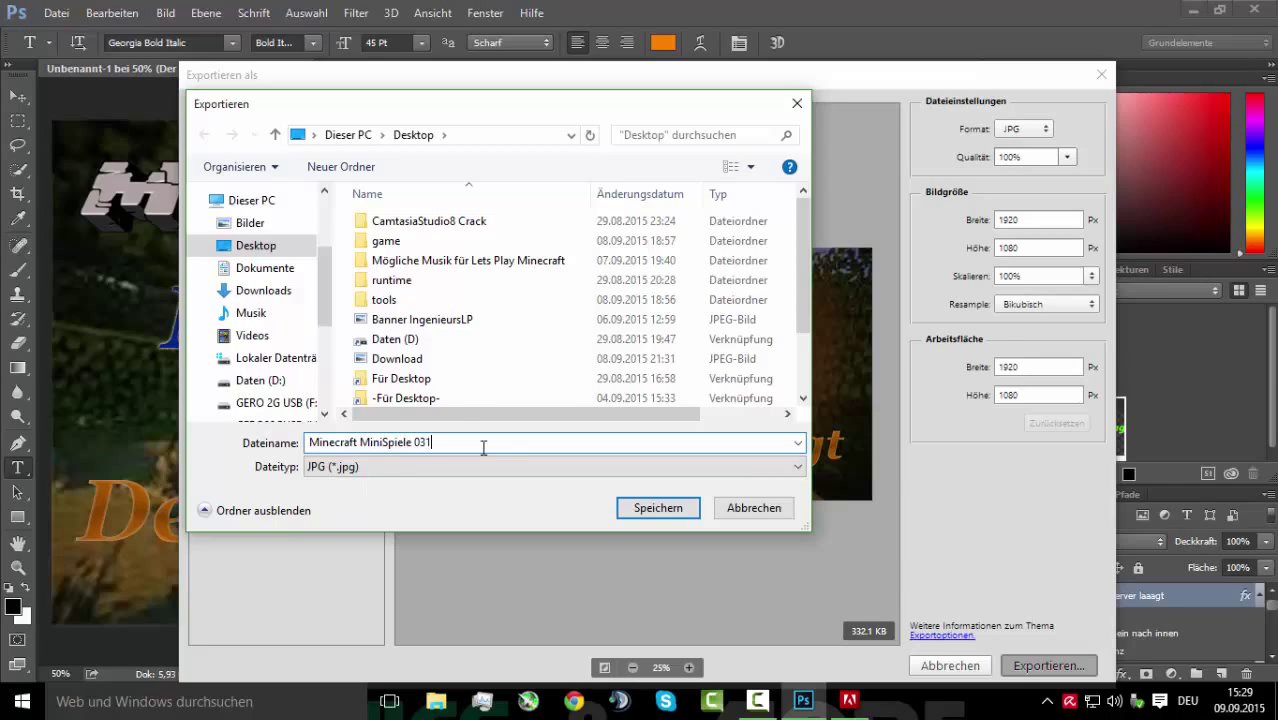
pyautogui.click(620, 508)
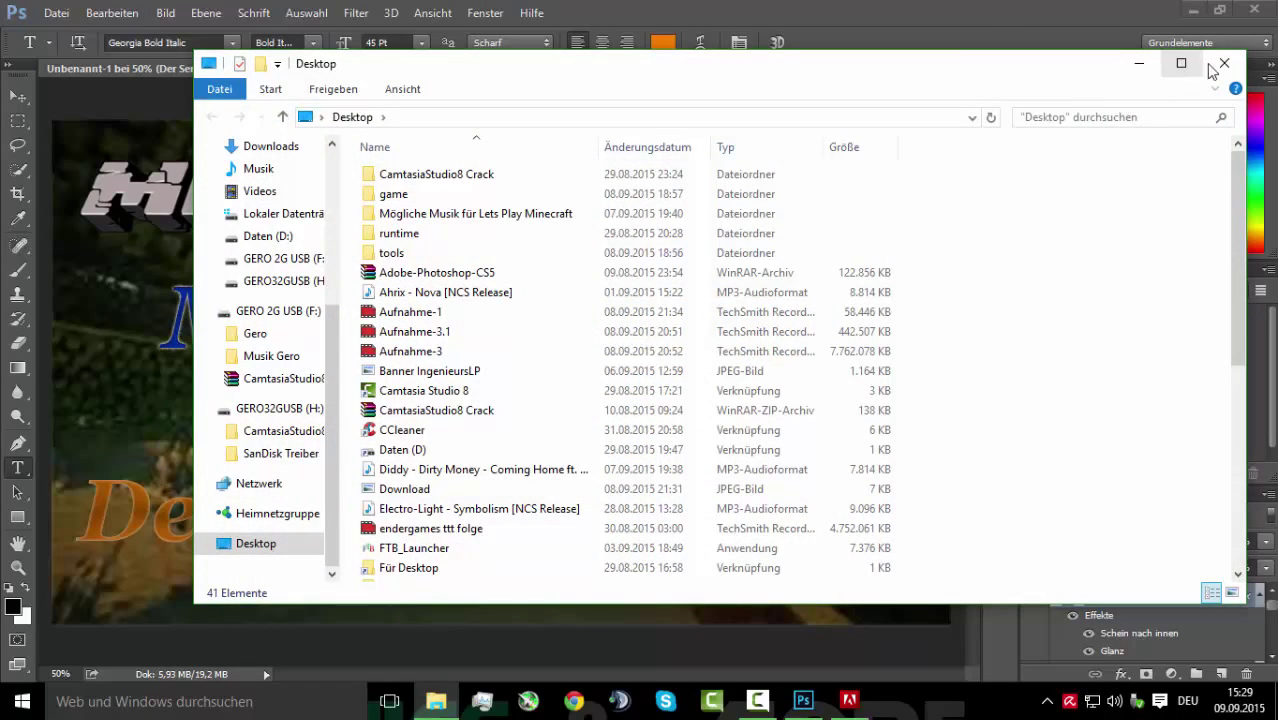
# Close the Desktop folder window and quit Photoshop without saving the document, continuing past the trial notice
pyautogui.click(1221, 63)
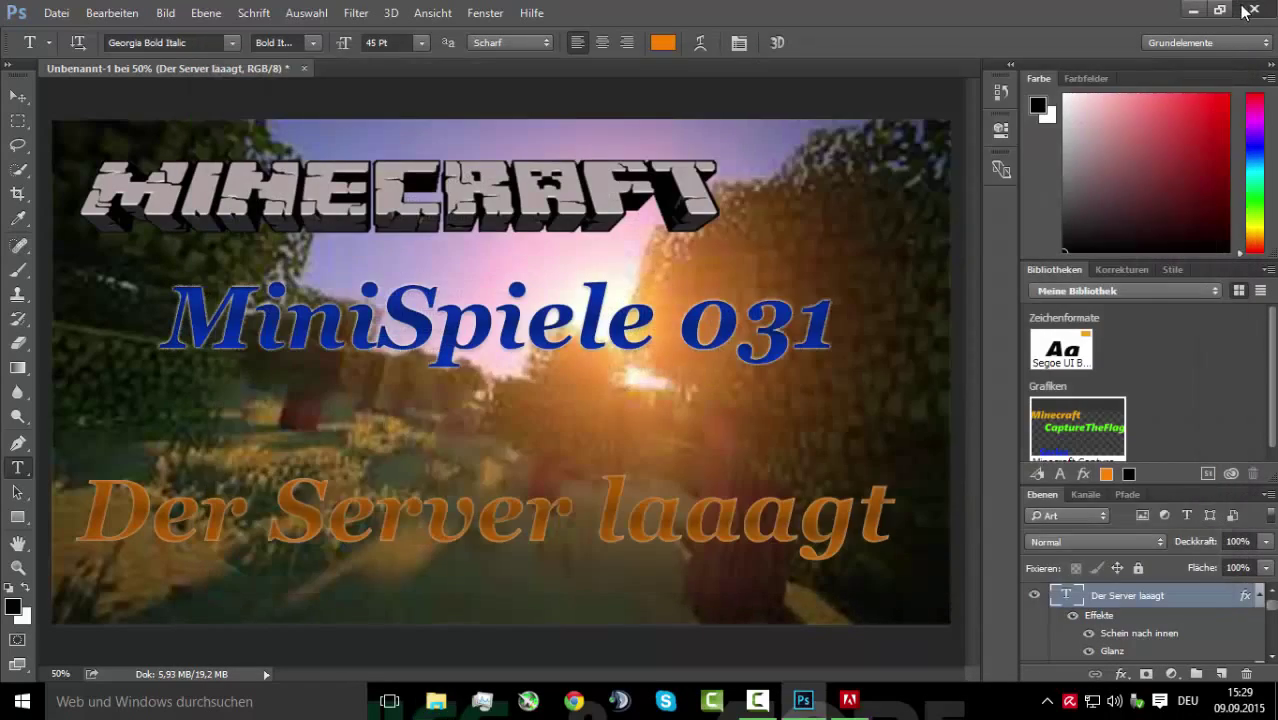
pyautogui.click(1252, 9)
pyautogui.click(641, 288)
pyautogui.click(912, 566)
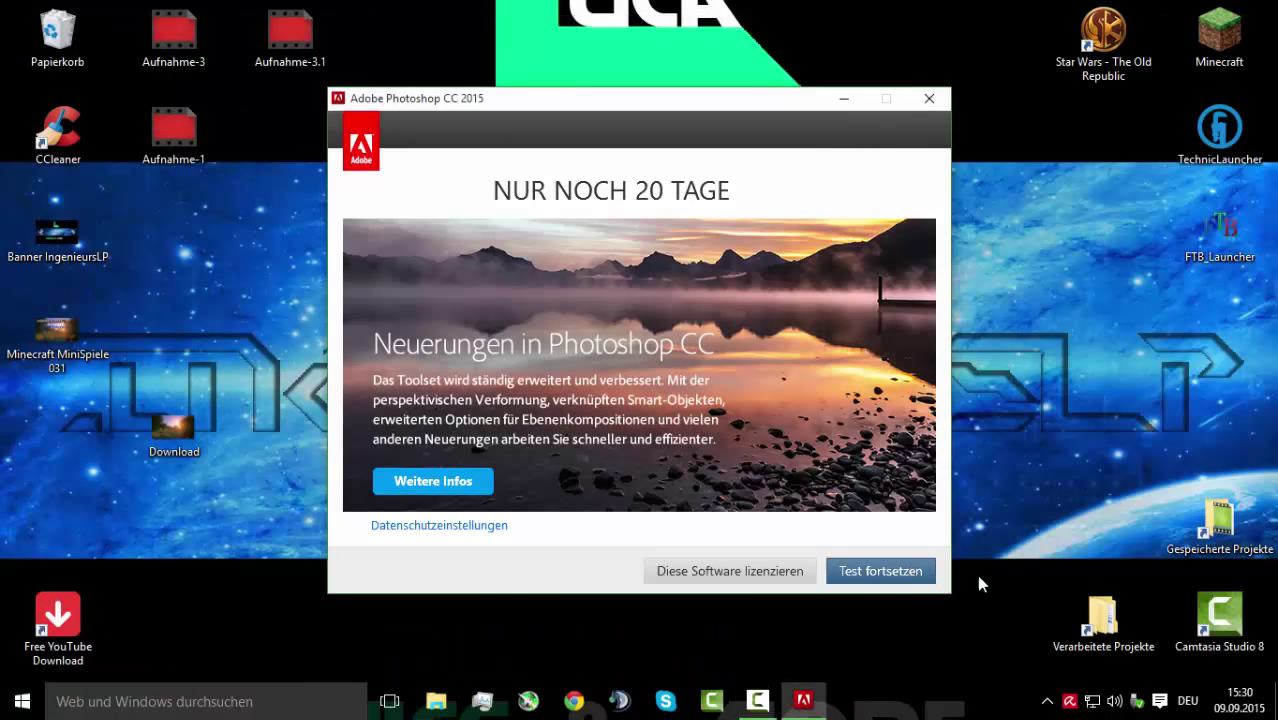